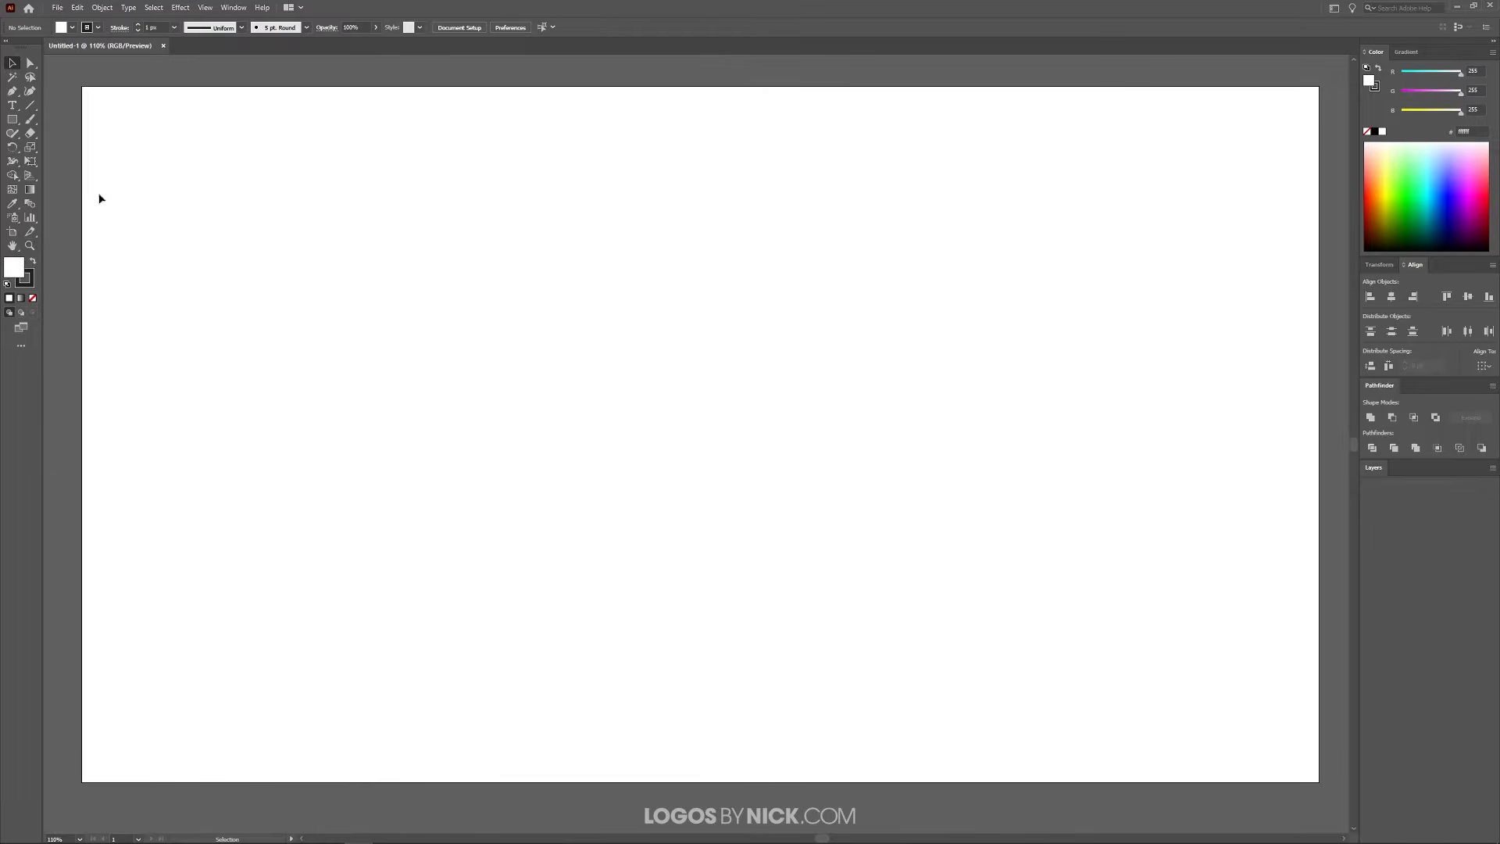
pyautogui.click(232, 7)
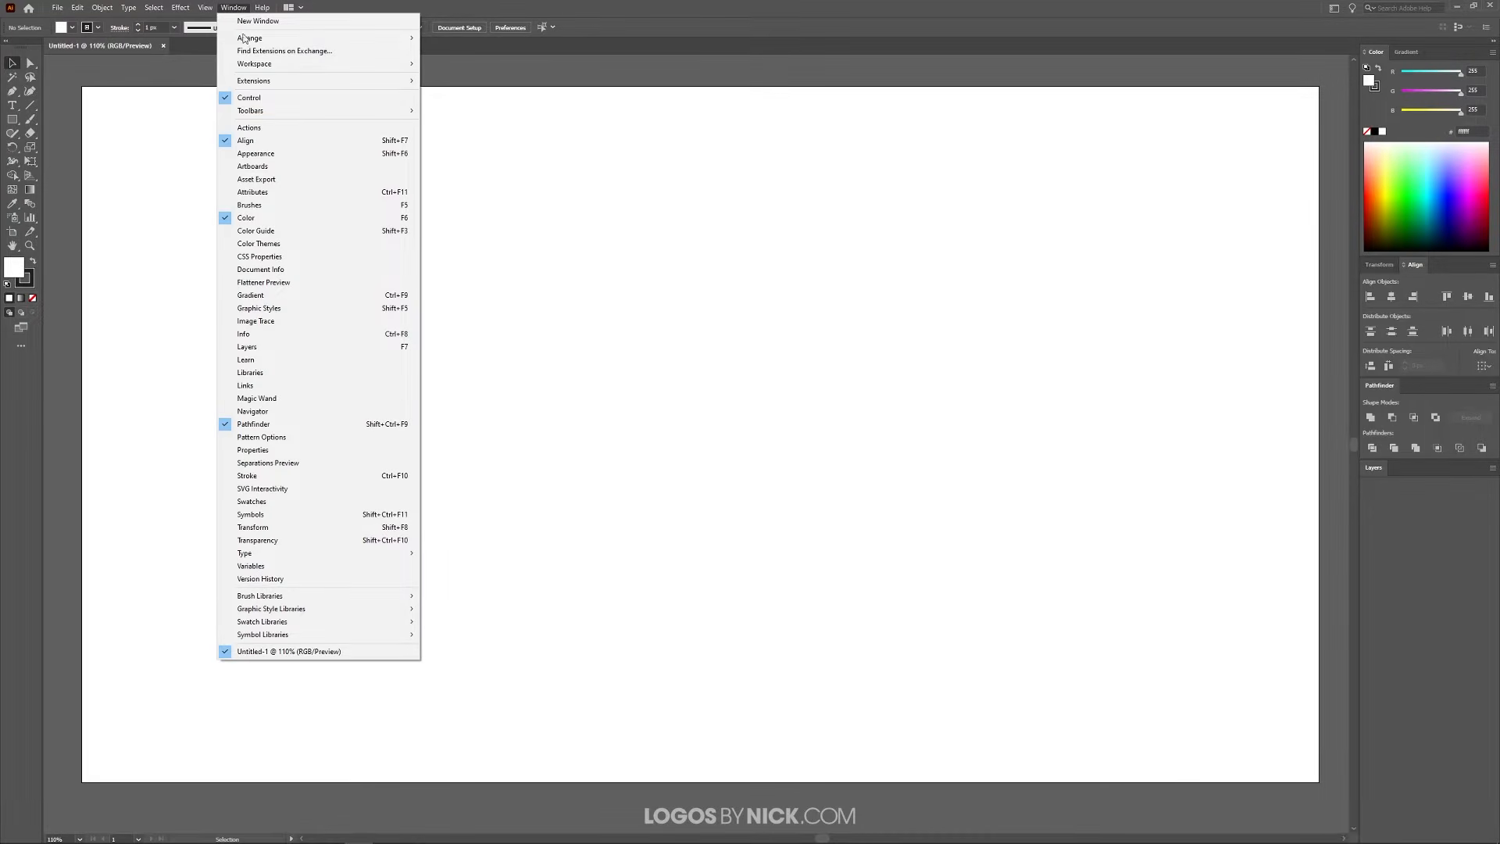
pyautogui.moveTo(294, 110)
pyautogui.click(415, 5)
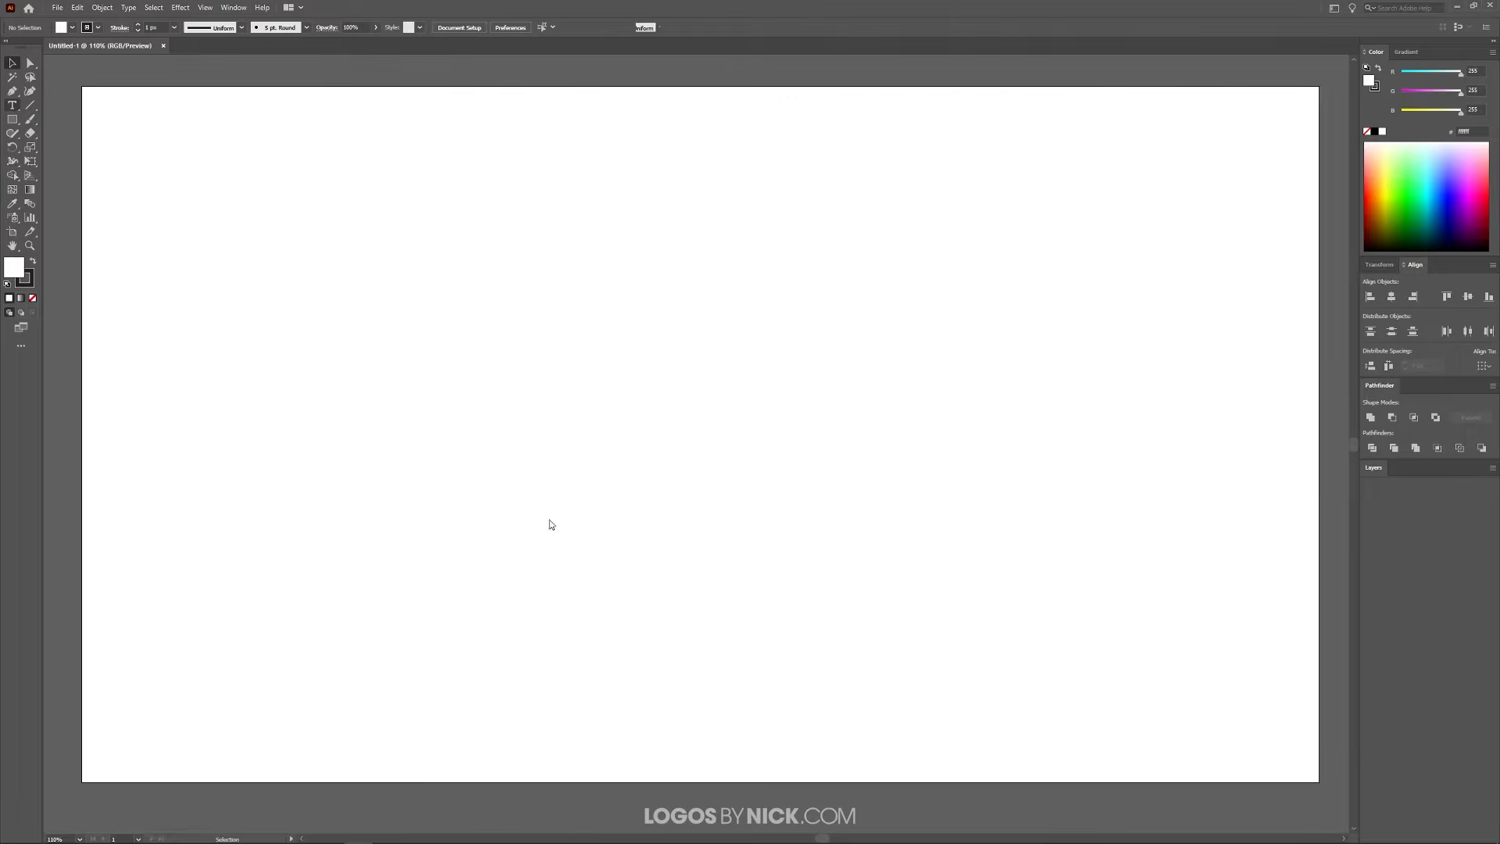
# Add the text "DESIGN" near the middle of the artboard in the League Gothic font
pyautogui.press('t')
pyautogui.click(555, 383)
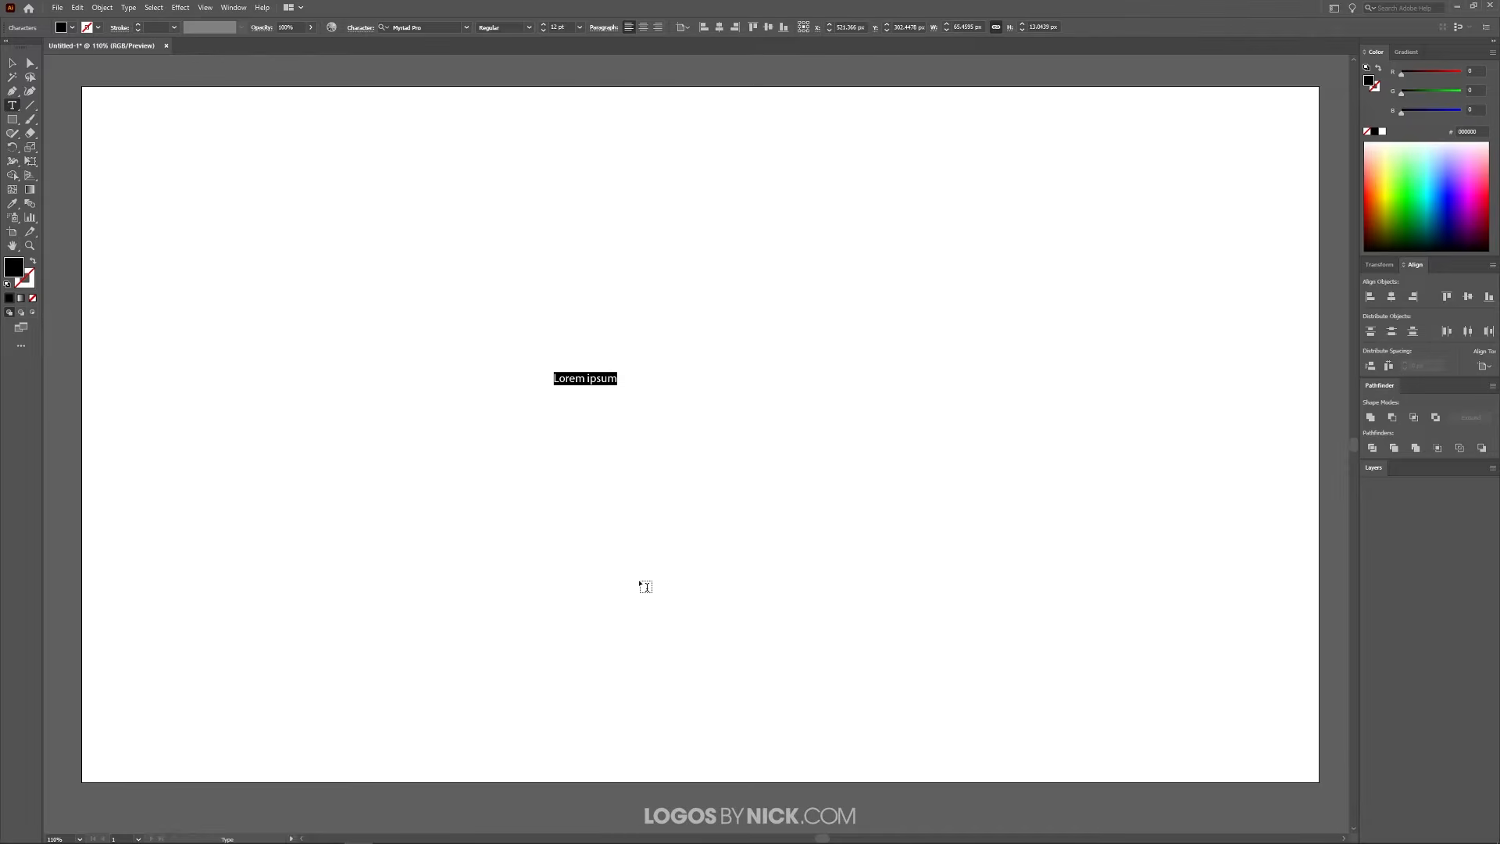
pyautogui.click(467, 28)
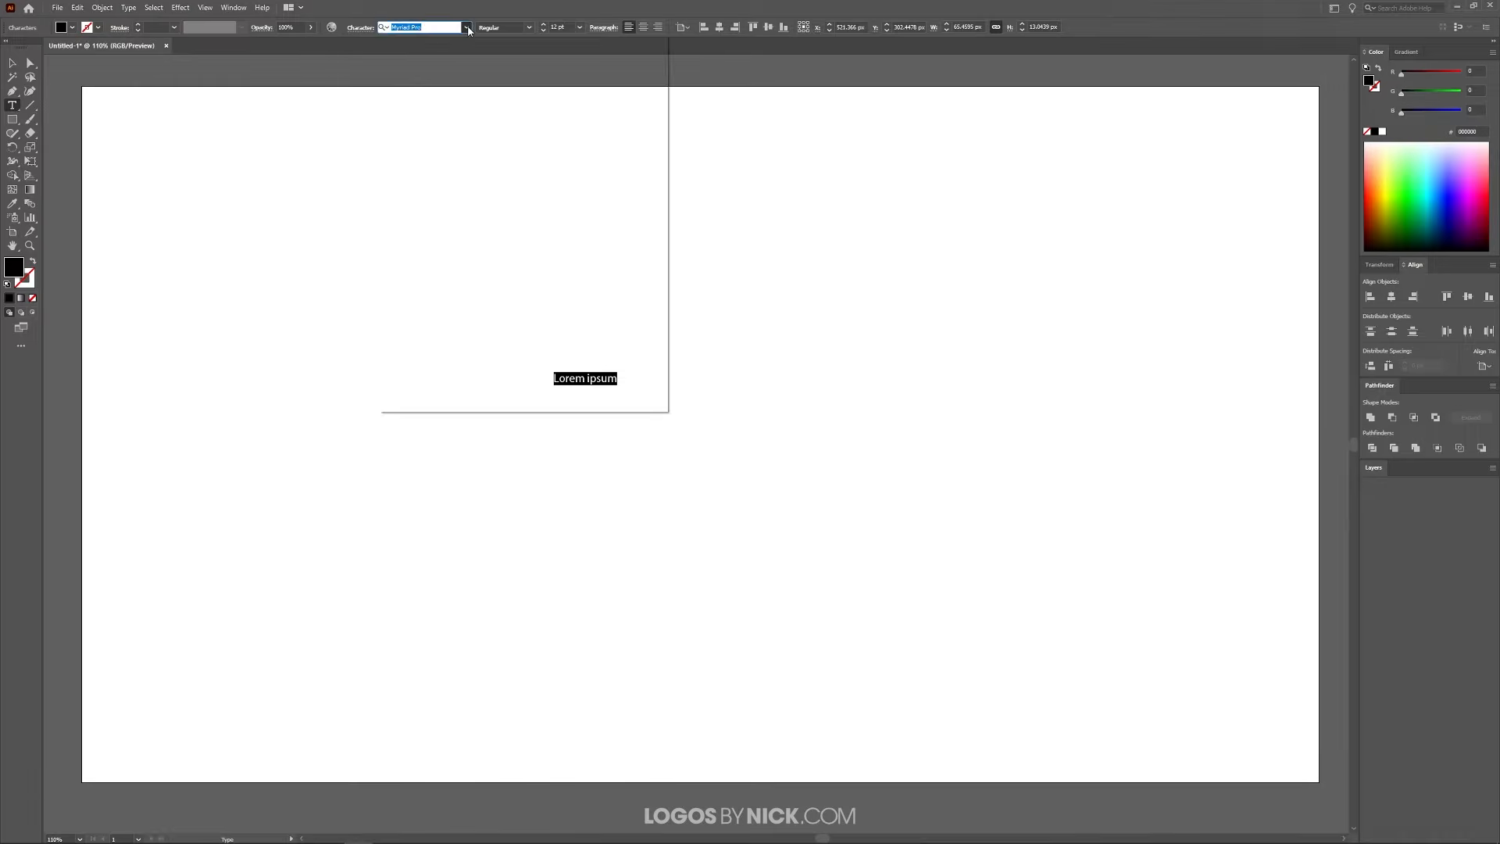
pyautogui.write('leag')
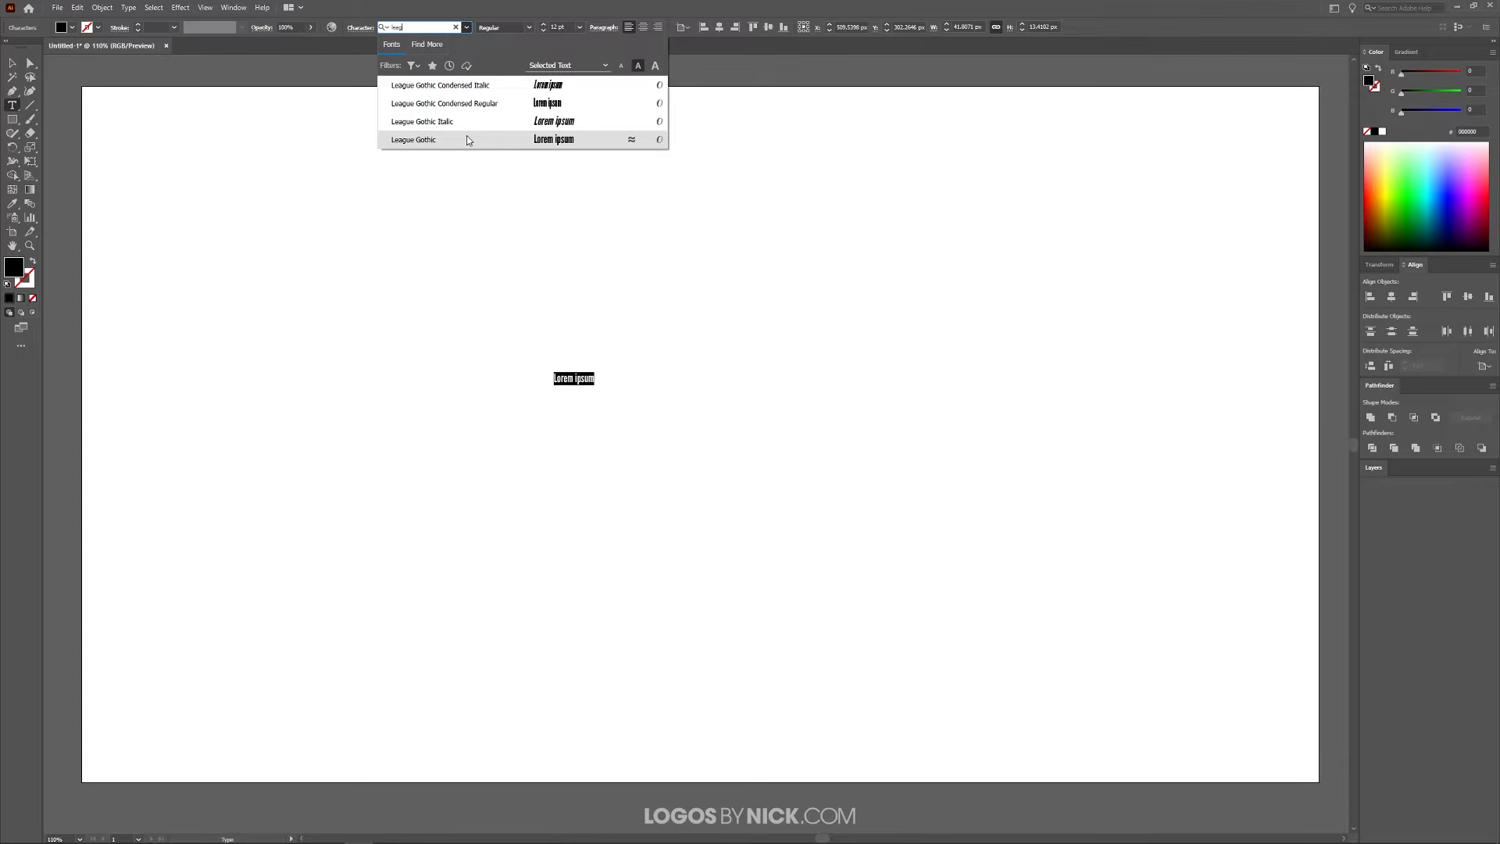
pyautogui.click(466, 138)
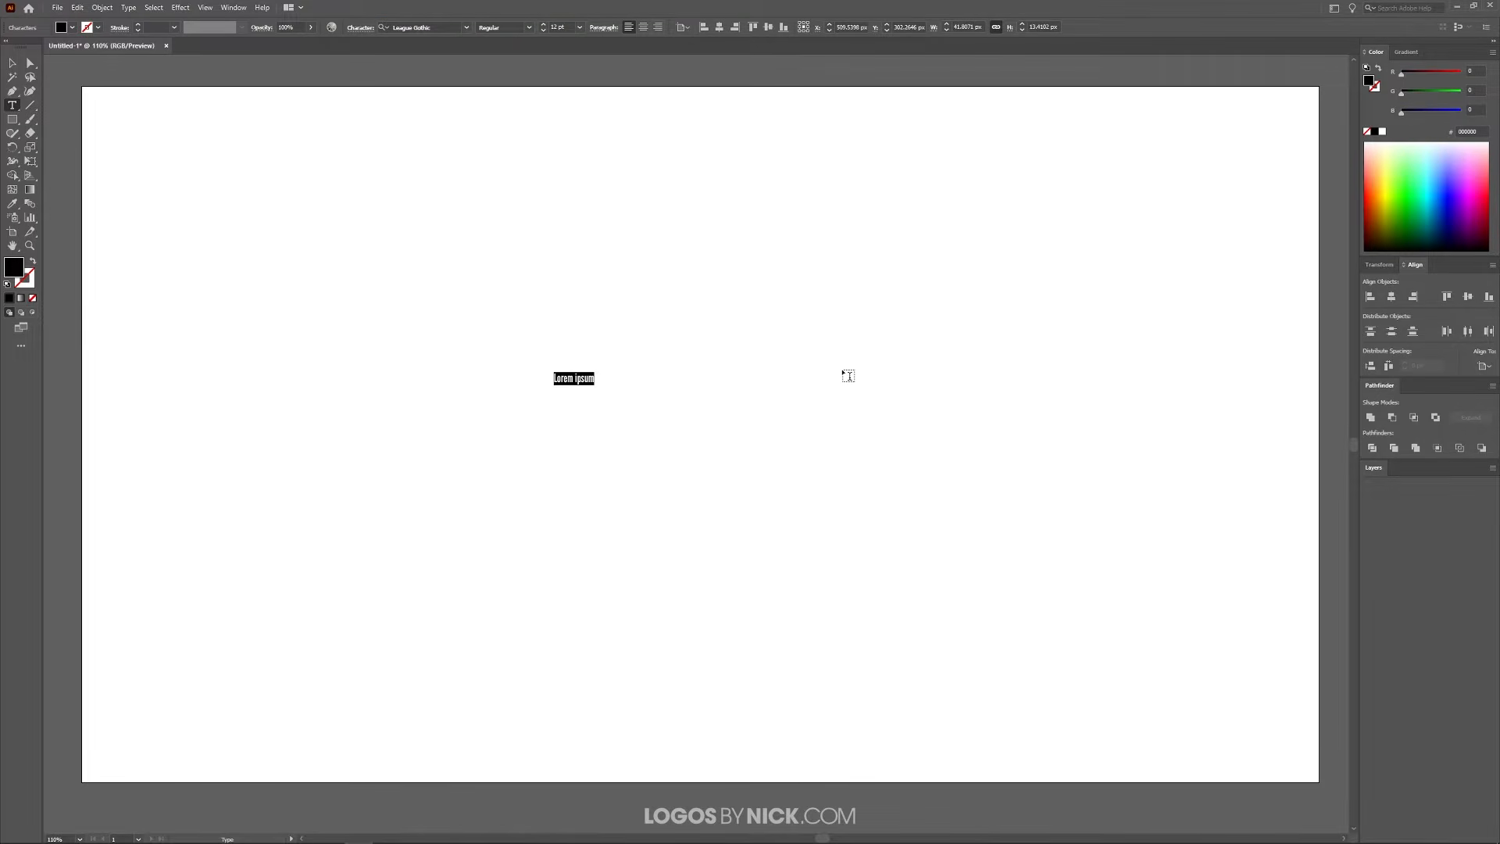
pyautogui.write('DESIGN')
pyautogui.click(12, 63)
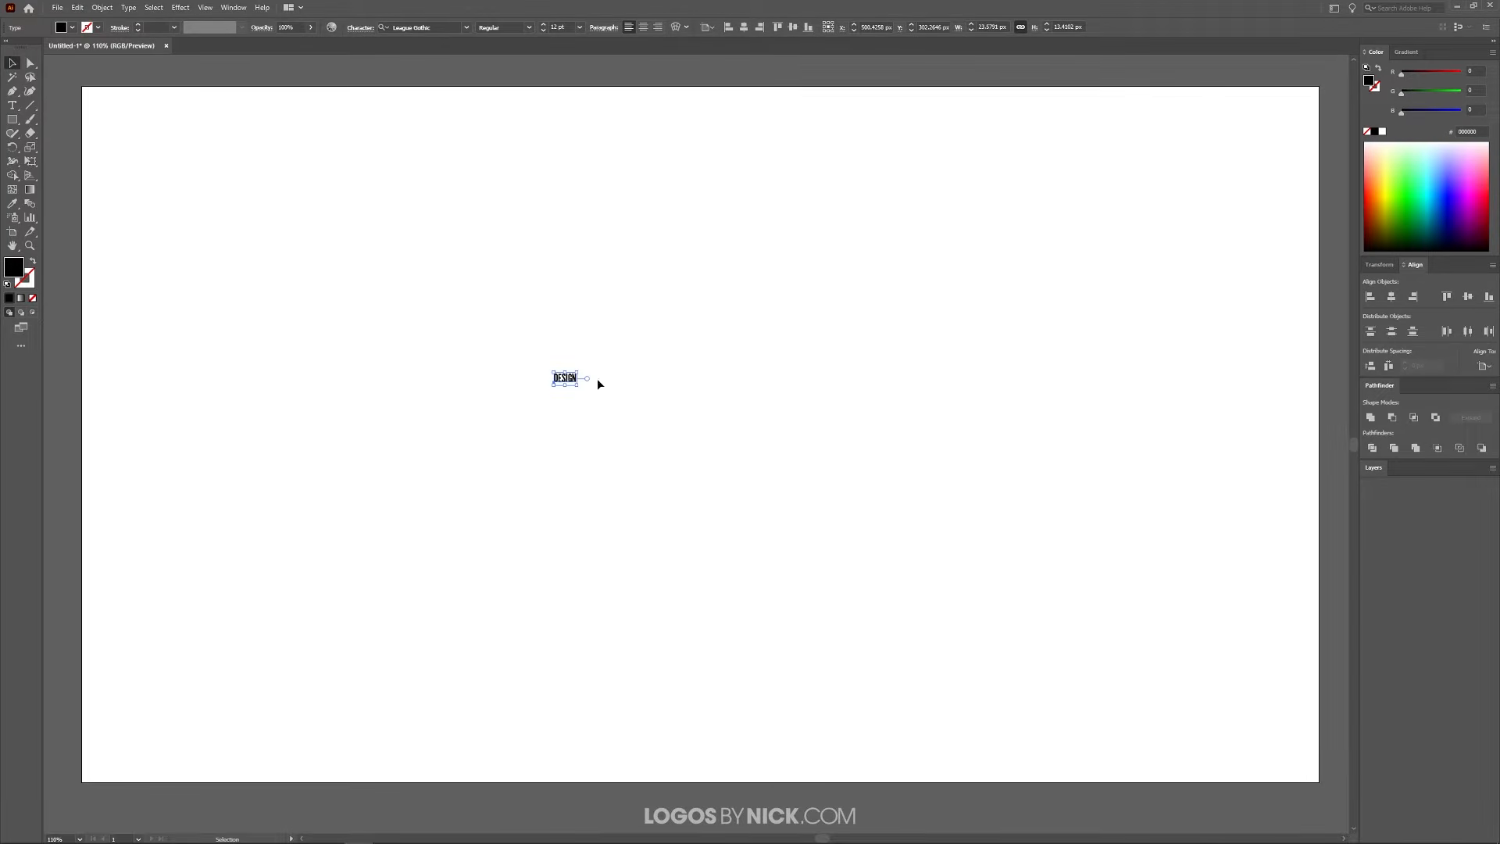
# Enlarge the DESIGN text to about 361 px wide and center it horizontally and vertically on the artboard
pyautogui.moveTo(577, 385); pyautogui.dragTo(906, 572)
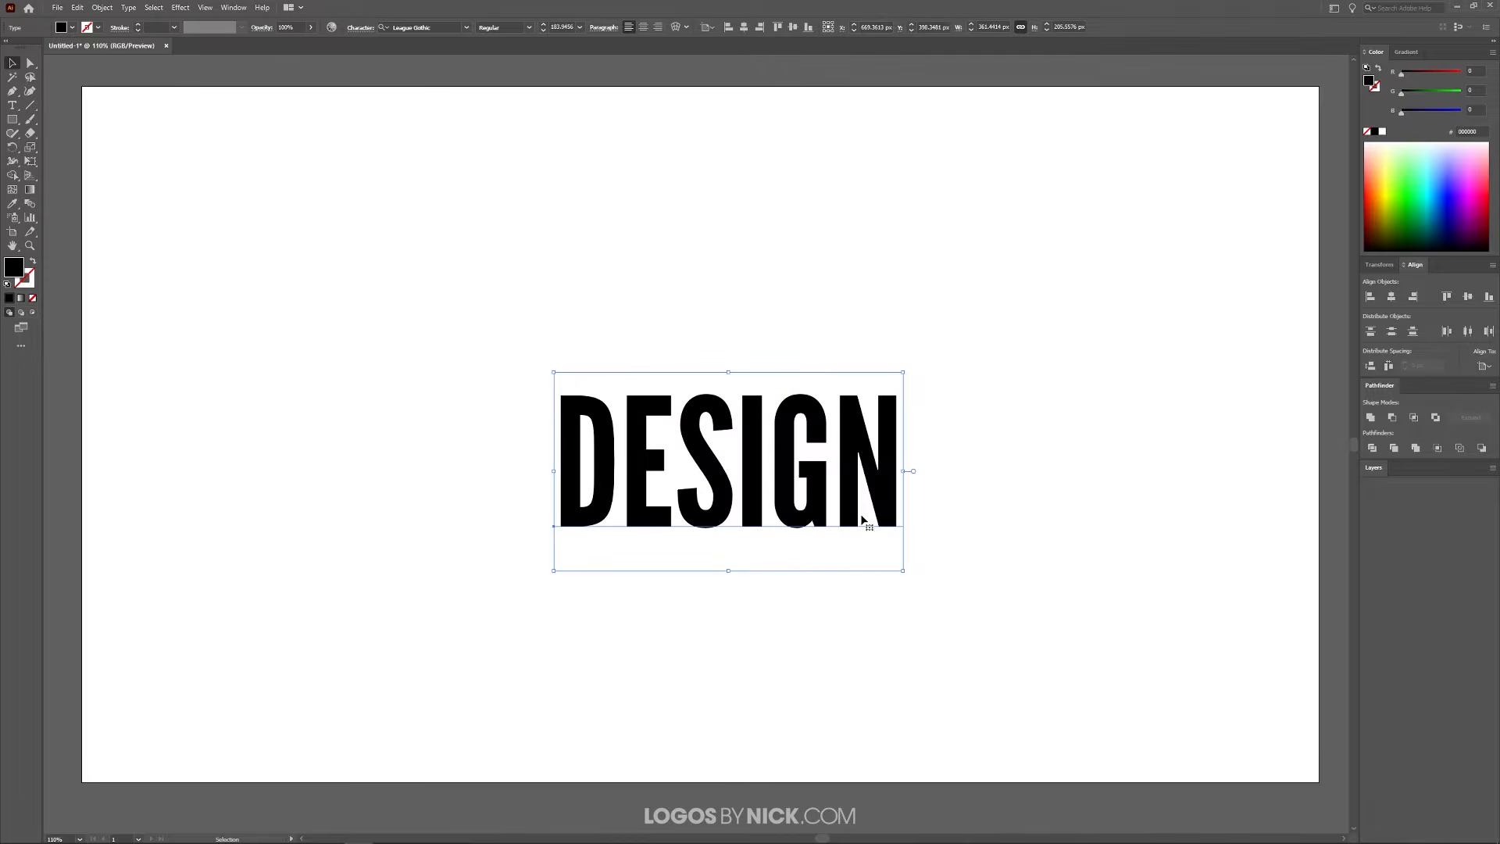
pyautogui.moveTo(864, 519); pyautogui.dragTo(765, 461)
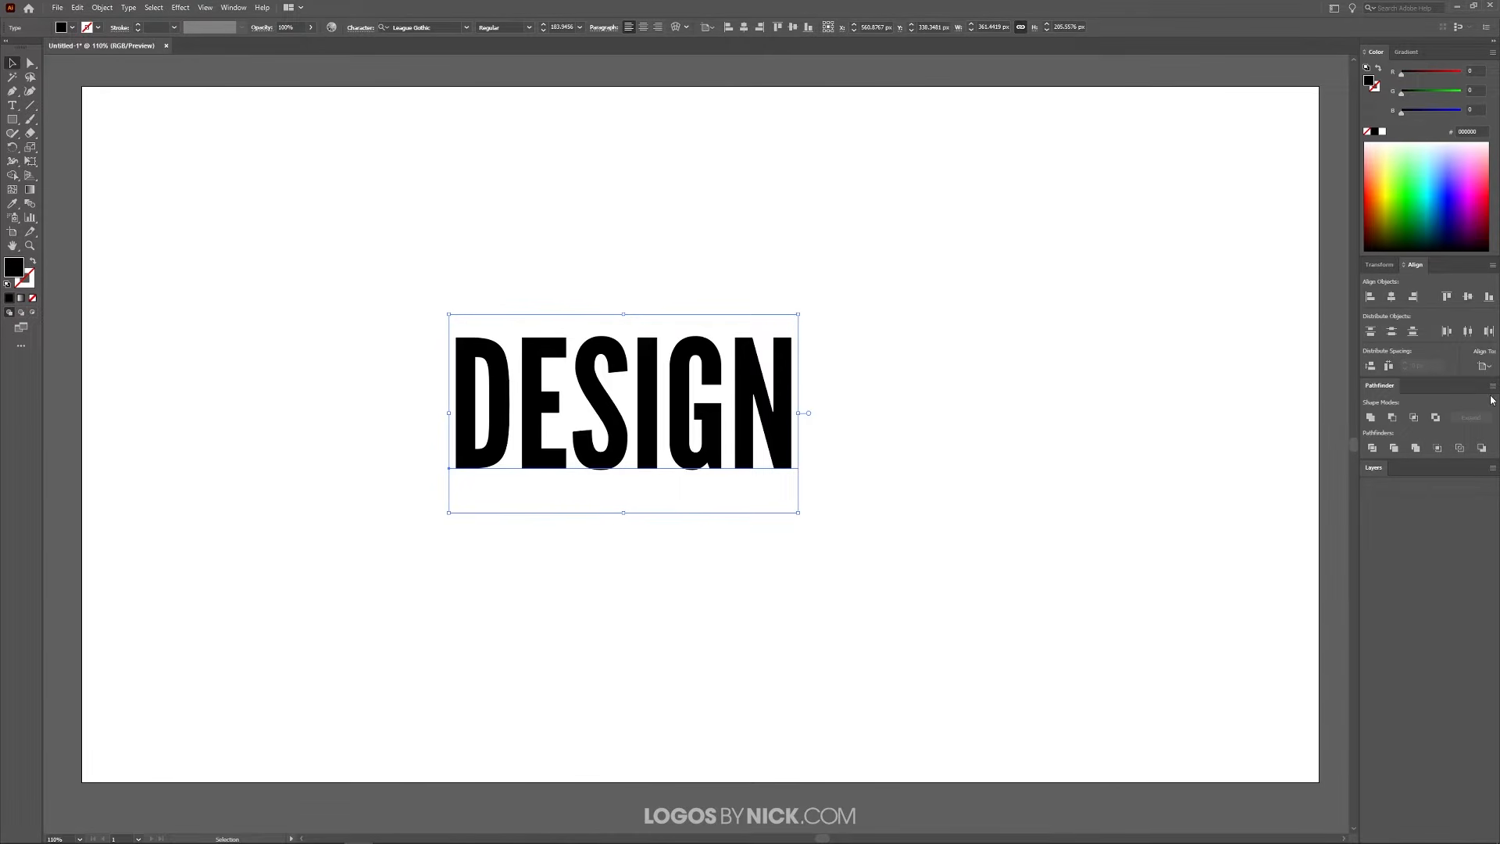
pyautogui.click(1484, 366)
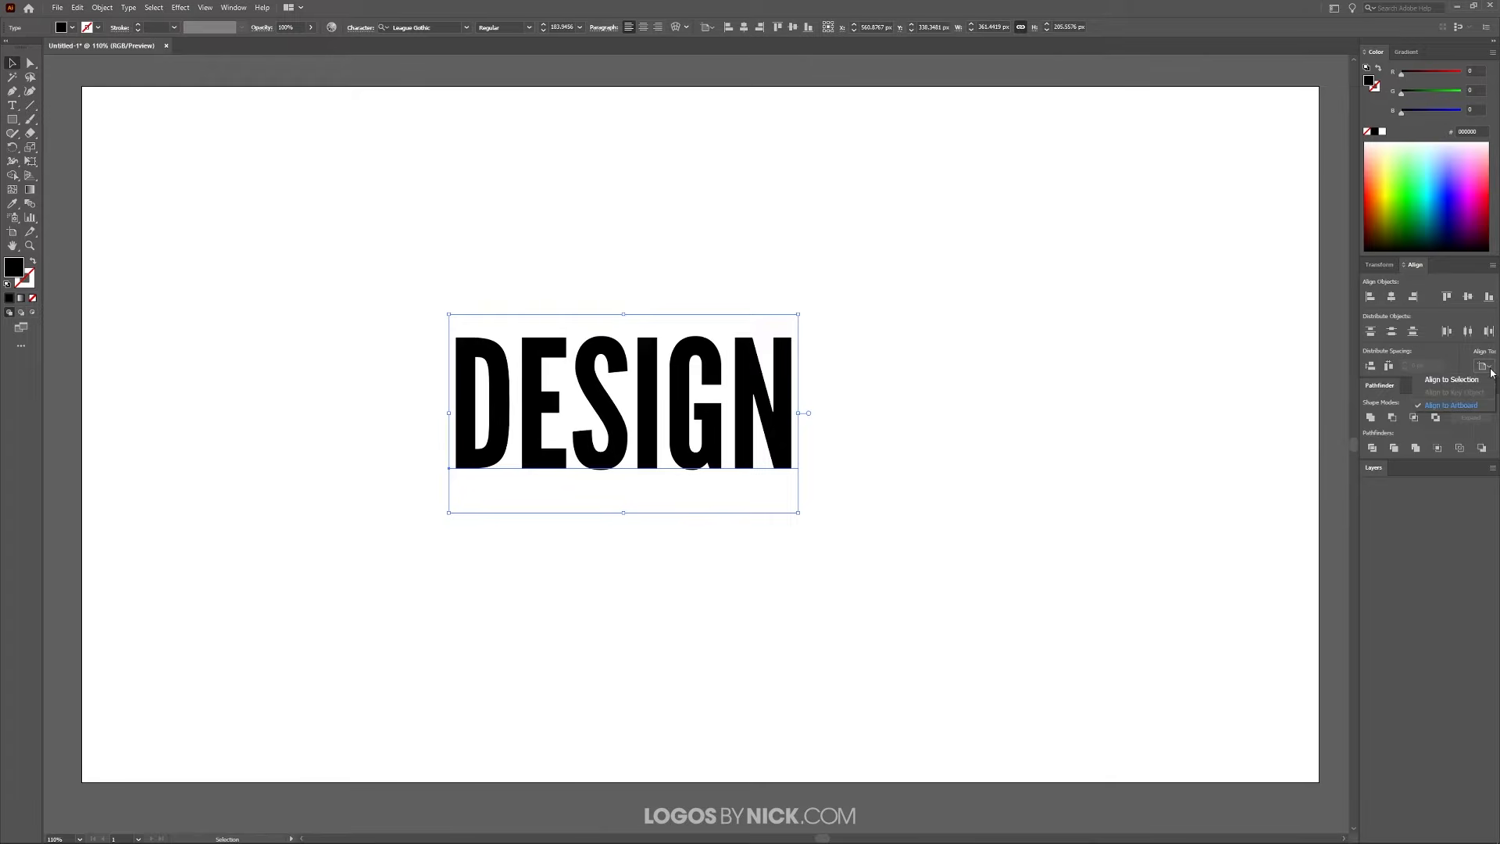
pyautogui.click(1447, 405)
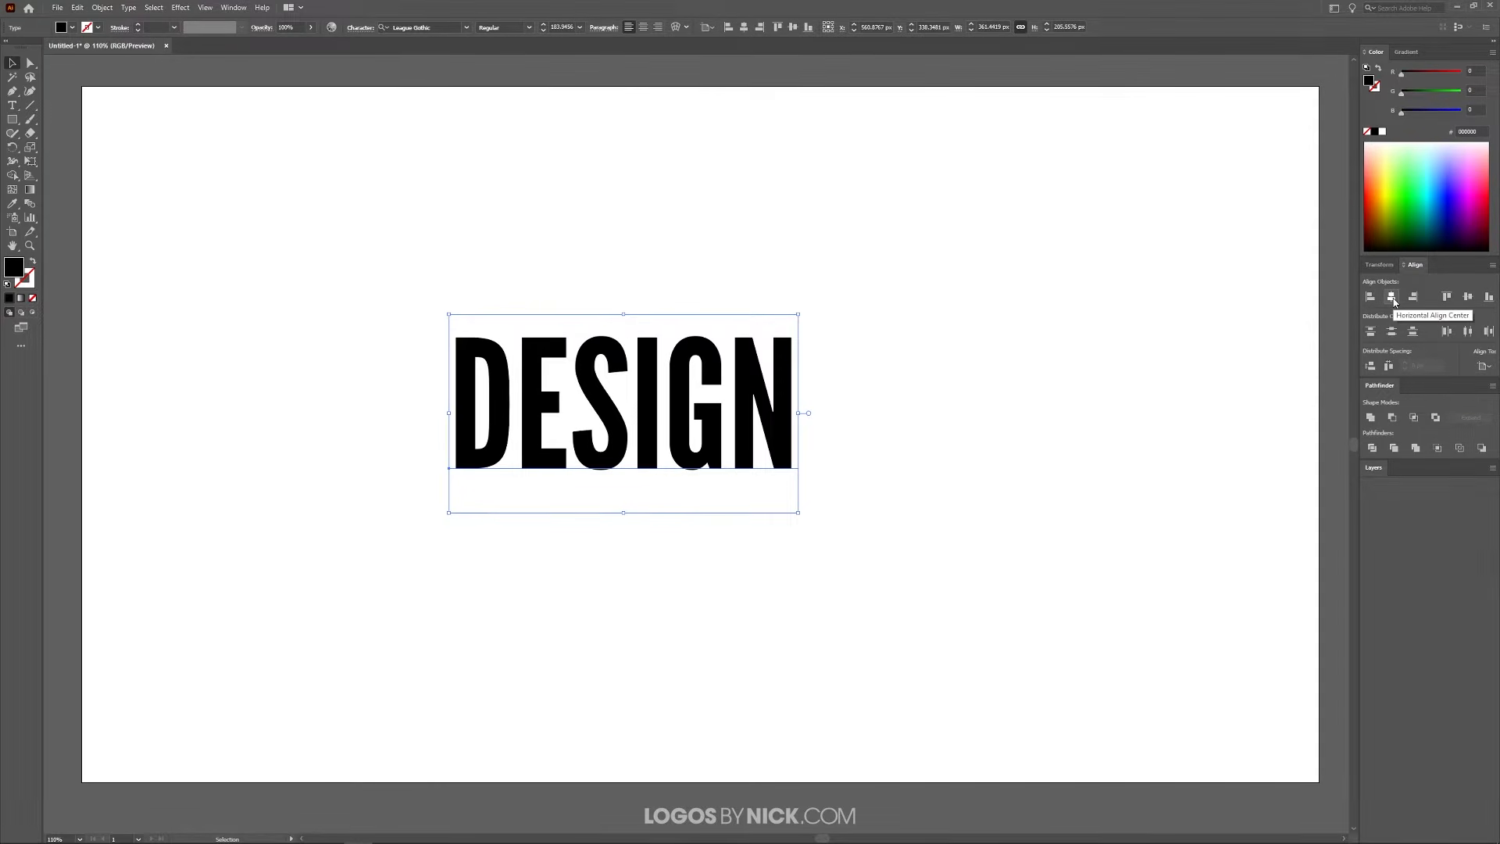
pyautogui.click(1393, 297)
pyautogui.click(1468, 297)
pyautogui.click(1393, 298)
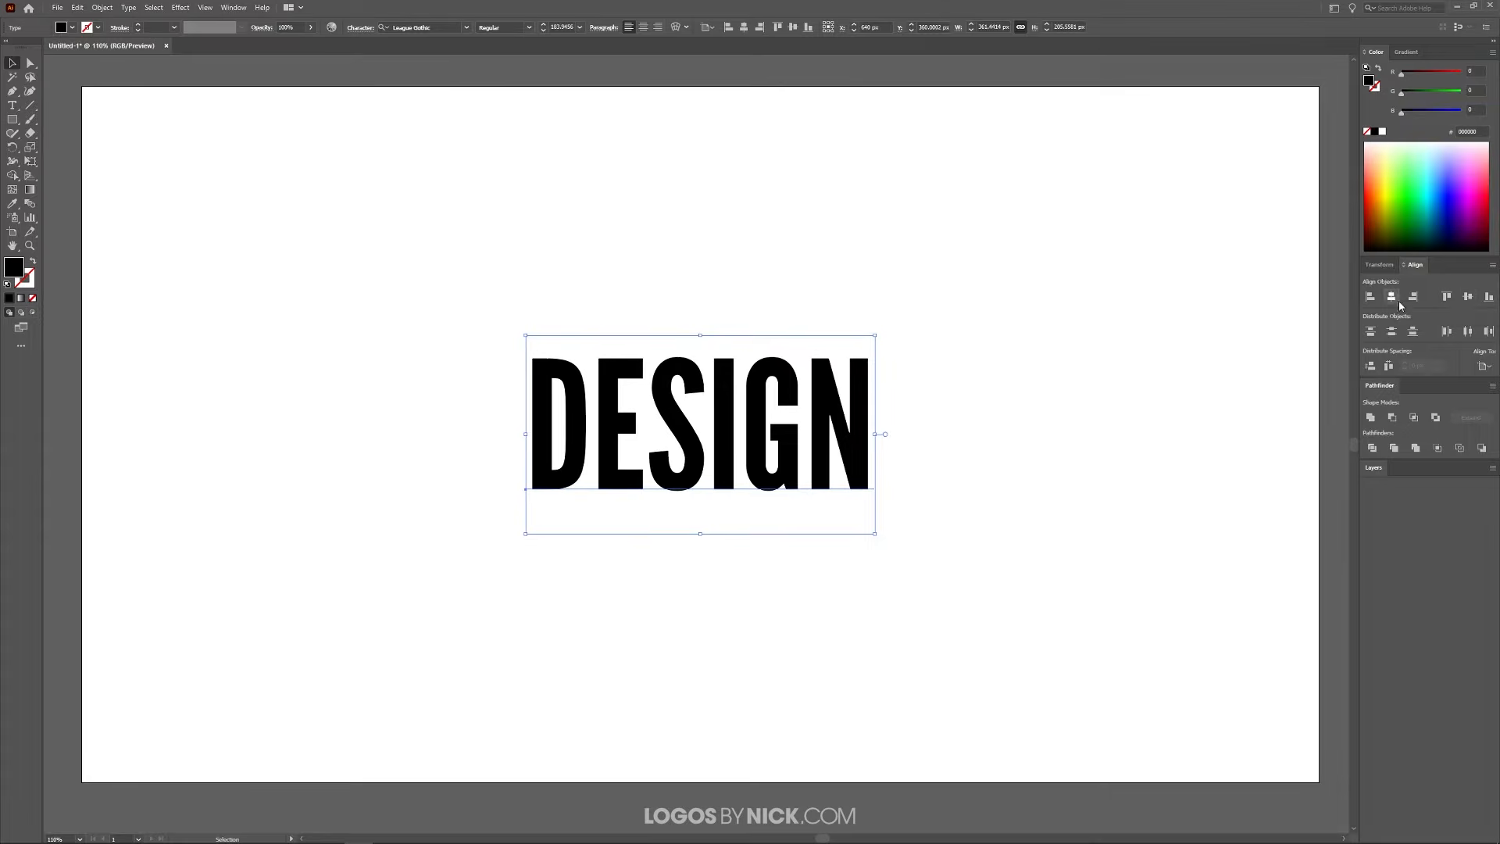
pyautogui.click(1468, 297)
# Apply an envelope warp to the DESIGN text with the Arch style, horizontal, and a 25% bend
pyautogui.click(104, 7)
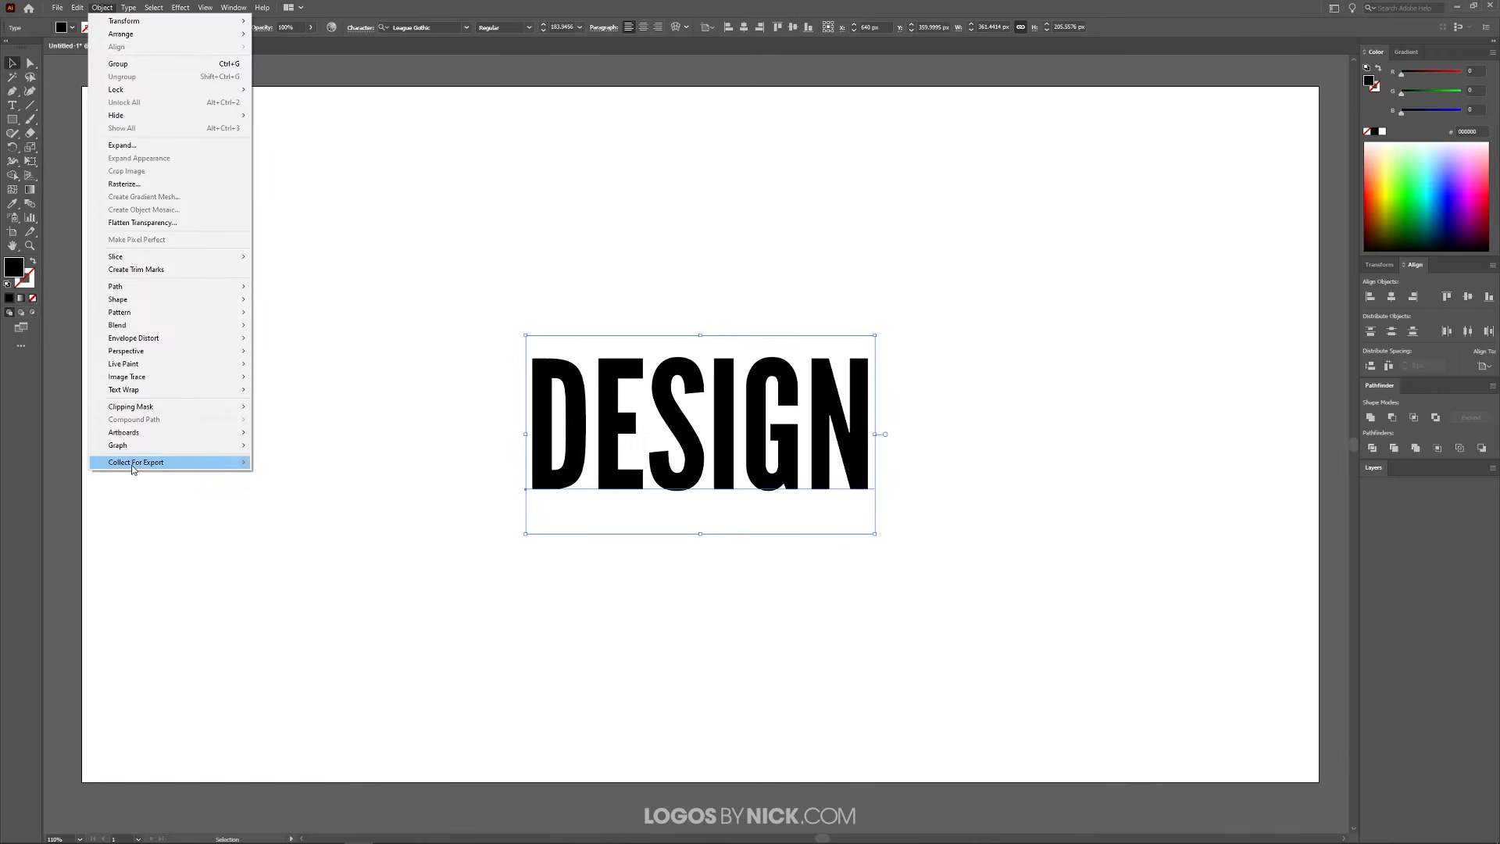
pyautogui.moveTo(188, 338)
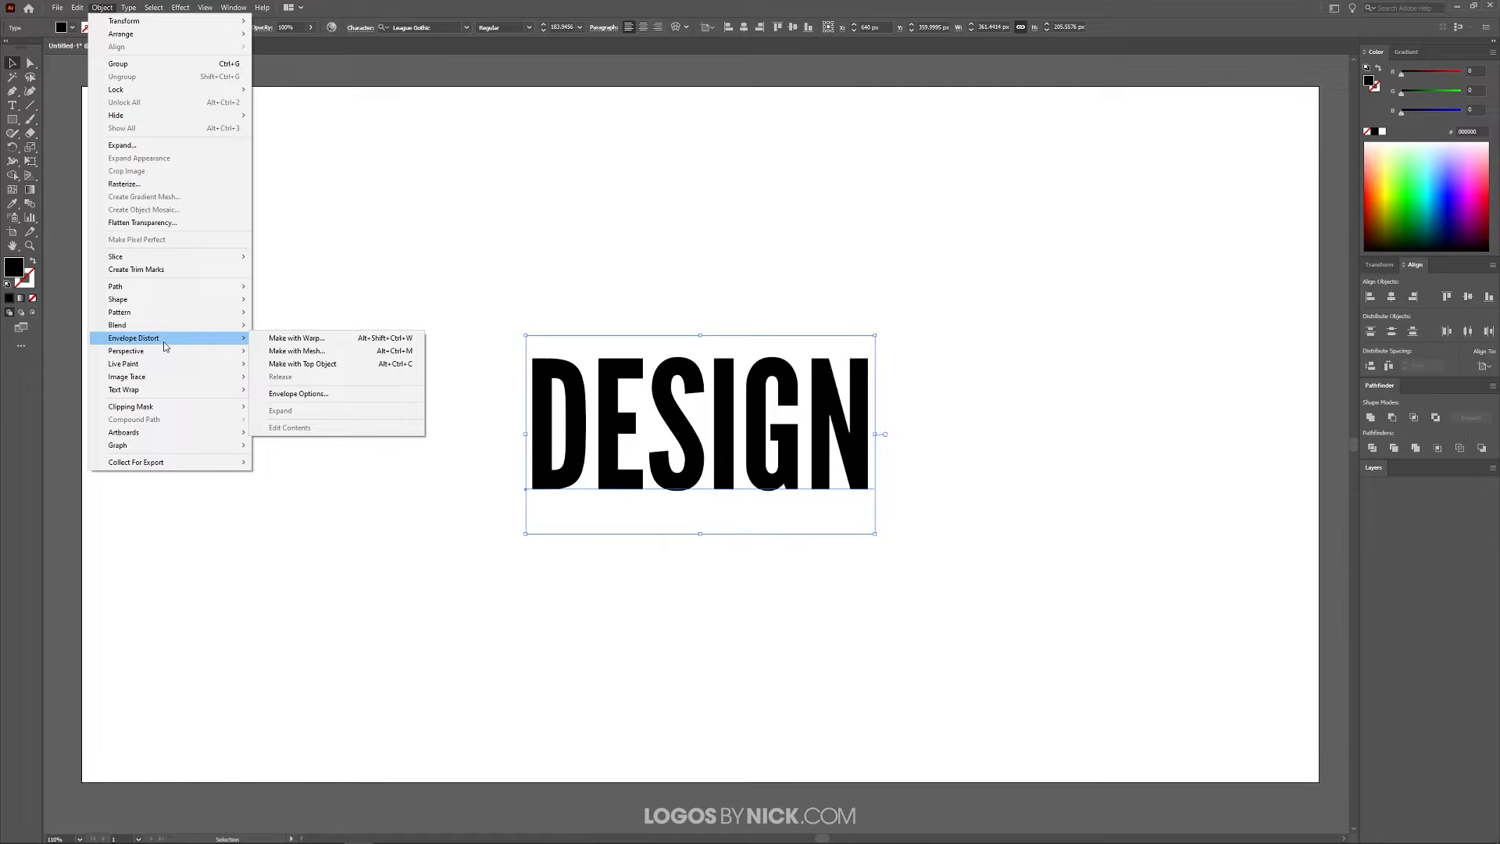
pyautogui.click(306, 341)
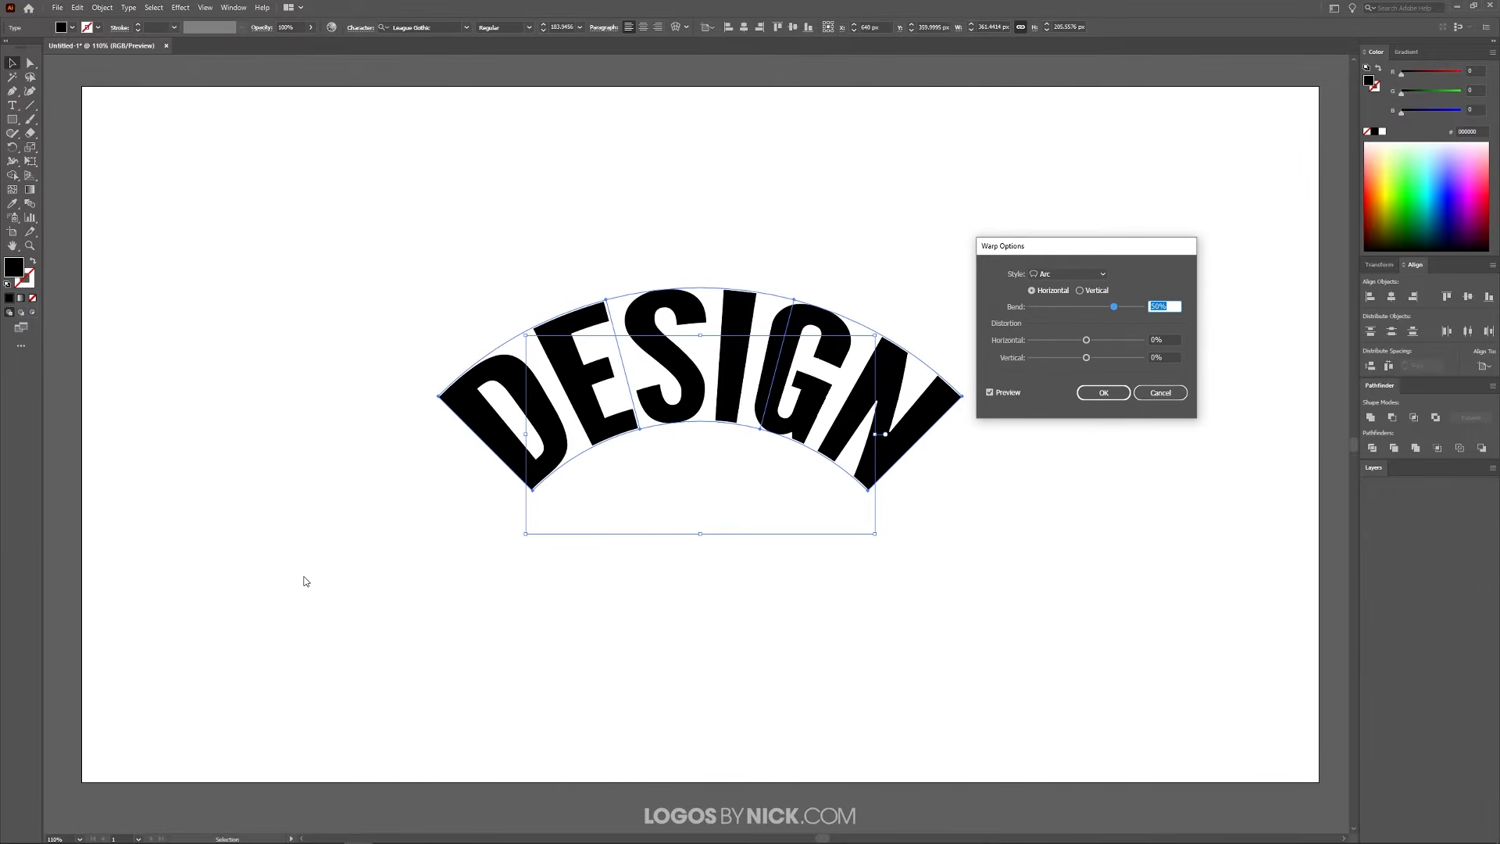
pyautogui.click(1088, 273)
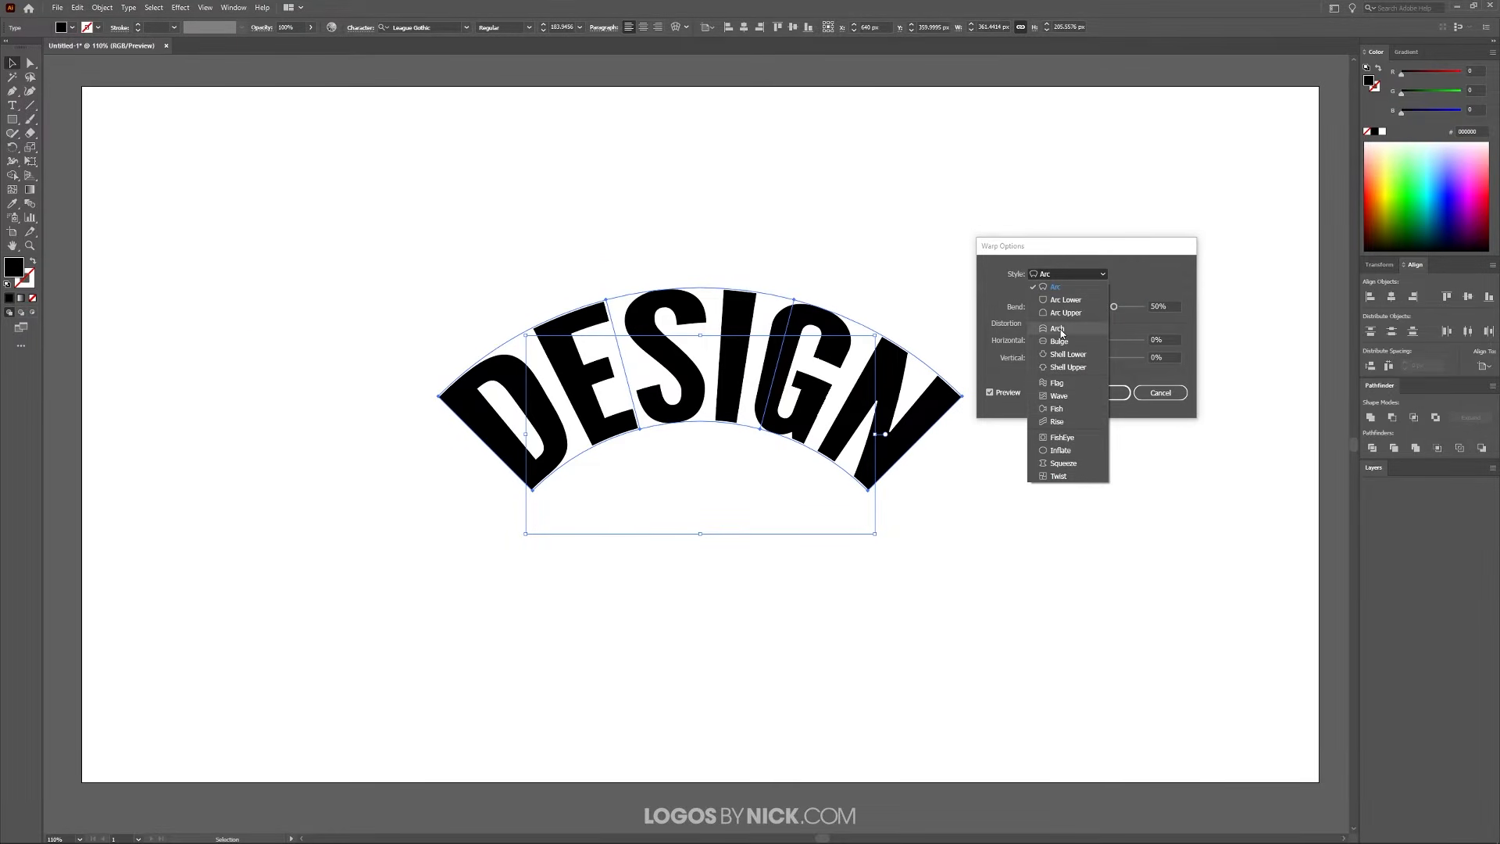
pyautogui.click(1061, 330)
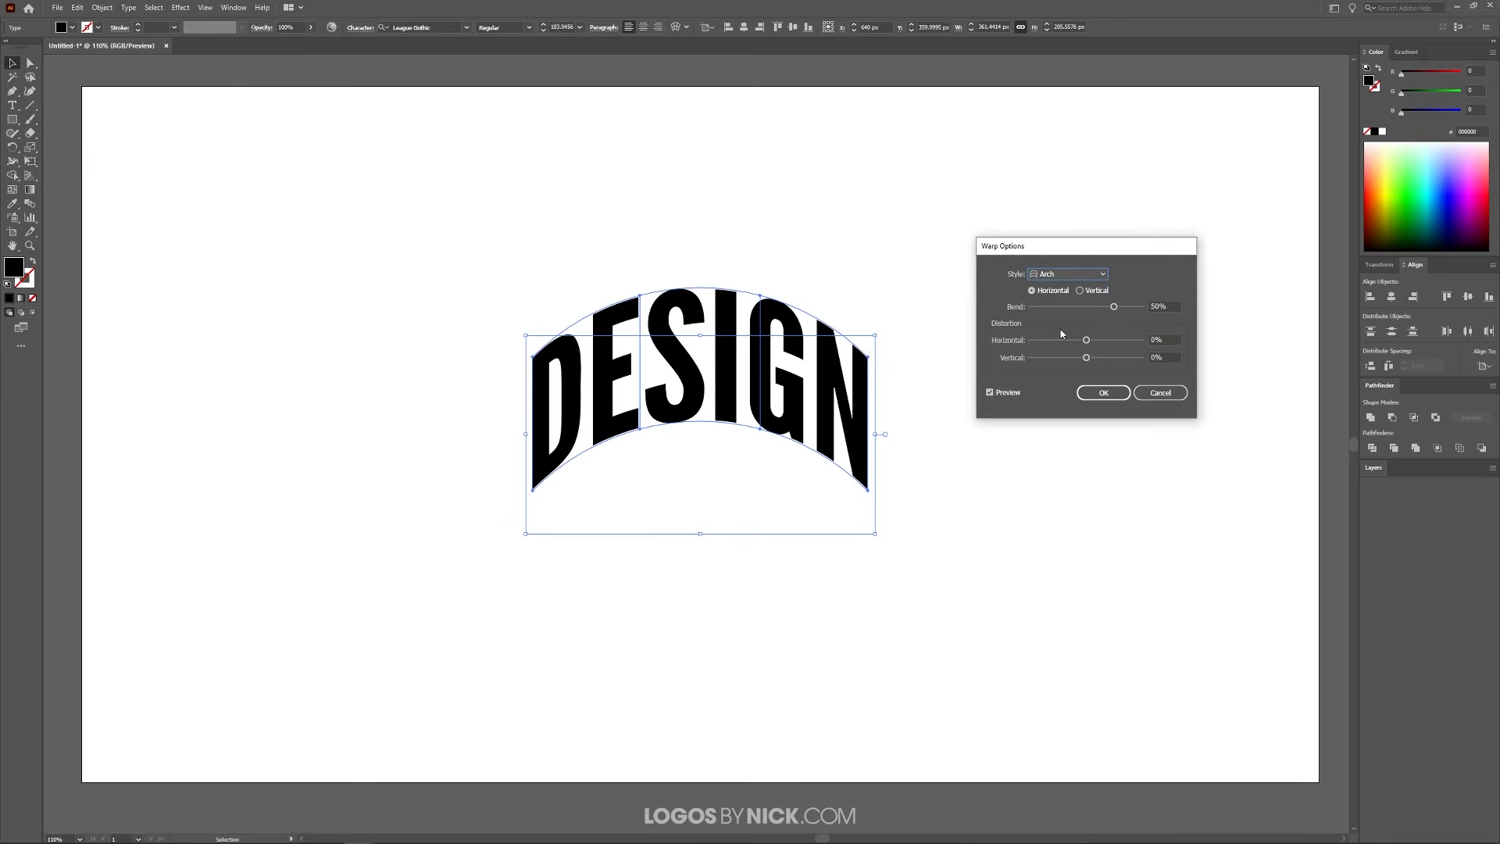
pyautogui.click(990, 393)
pyautogui.moveTo(1113, 306); pyautogui.dragTo(1102, 309)
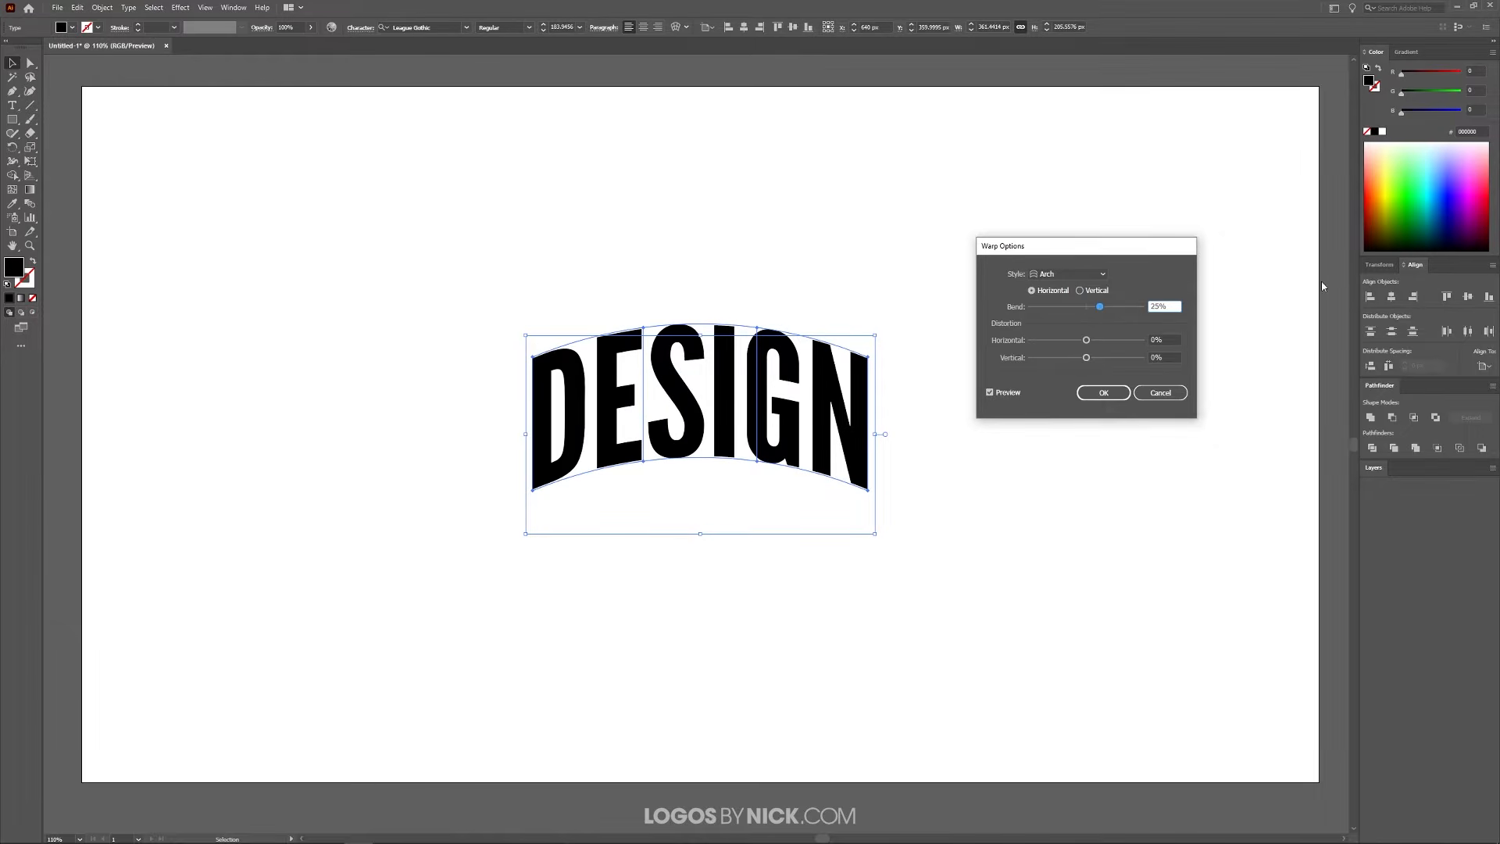
pyautogui.click(1081, 399)
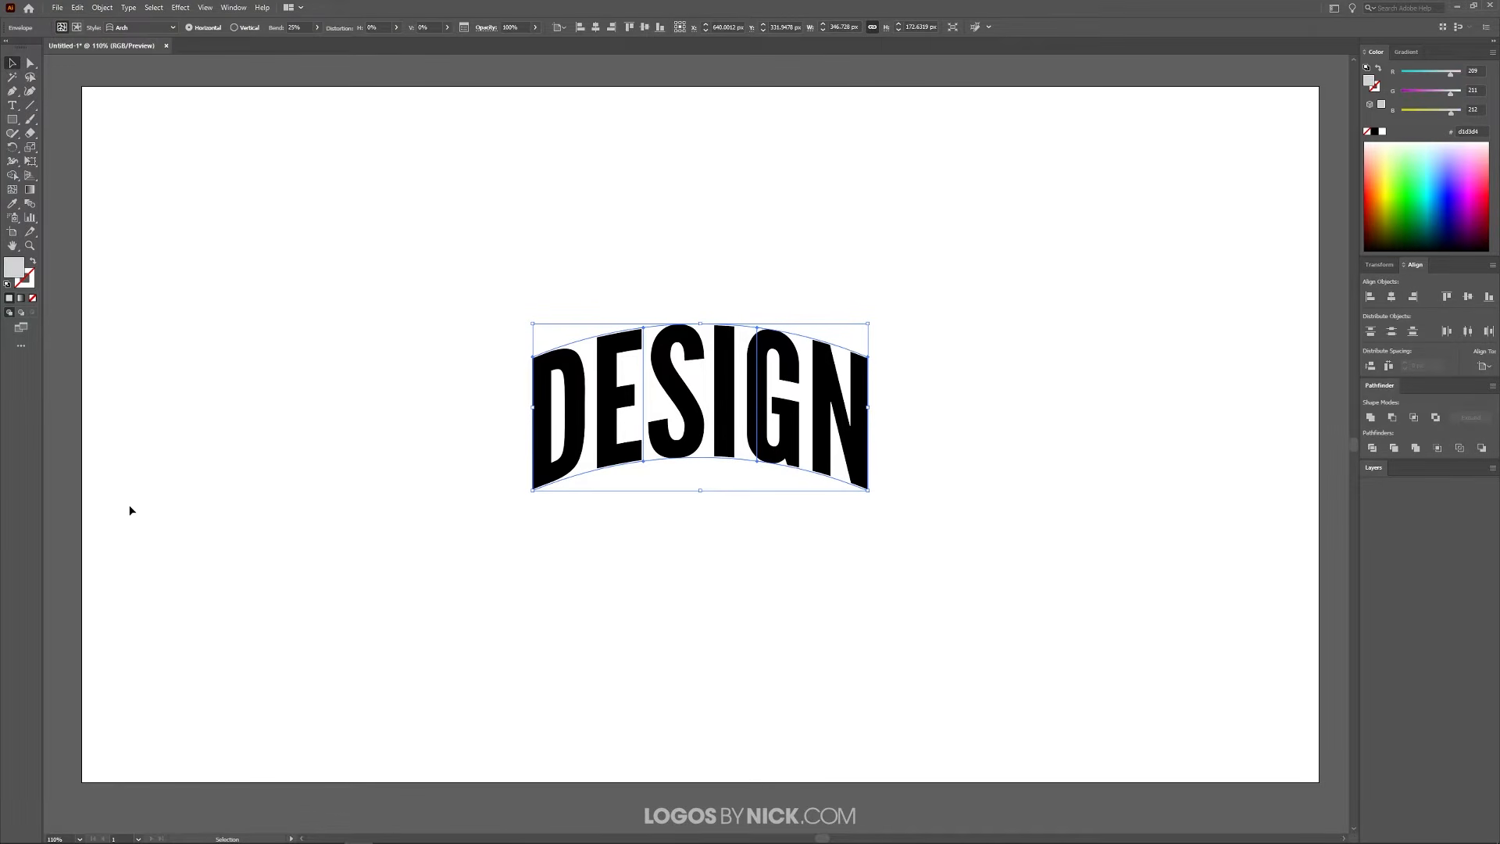
# Perspective-distort the arched text with Free Transform, flaring its base outward symmetrically to about 450 px wide
pyautogui.click(32, 163)
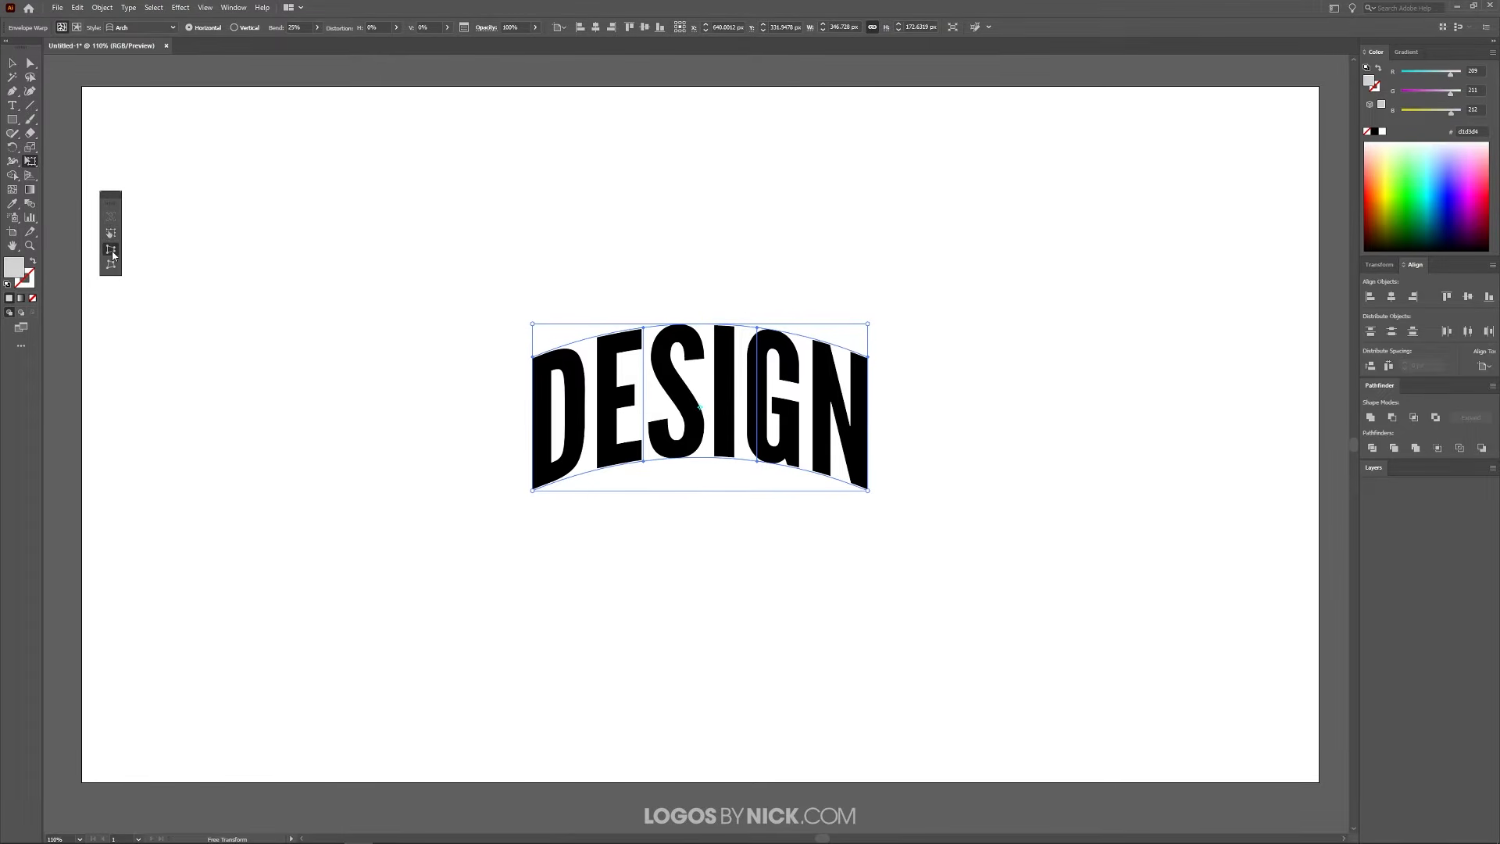
pyautogui.click(113, 252)
pyautogui.moveTo(534, 491); pyautogui.dragTo(482, 489)
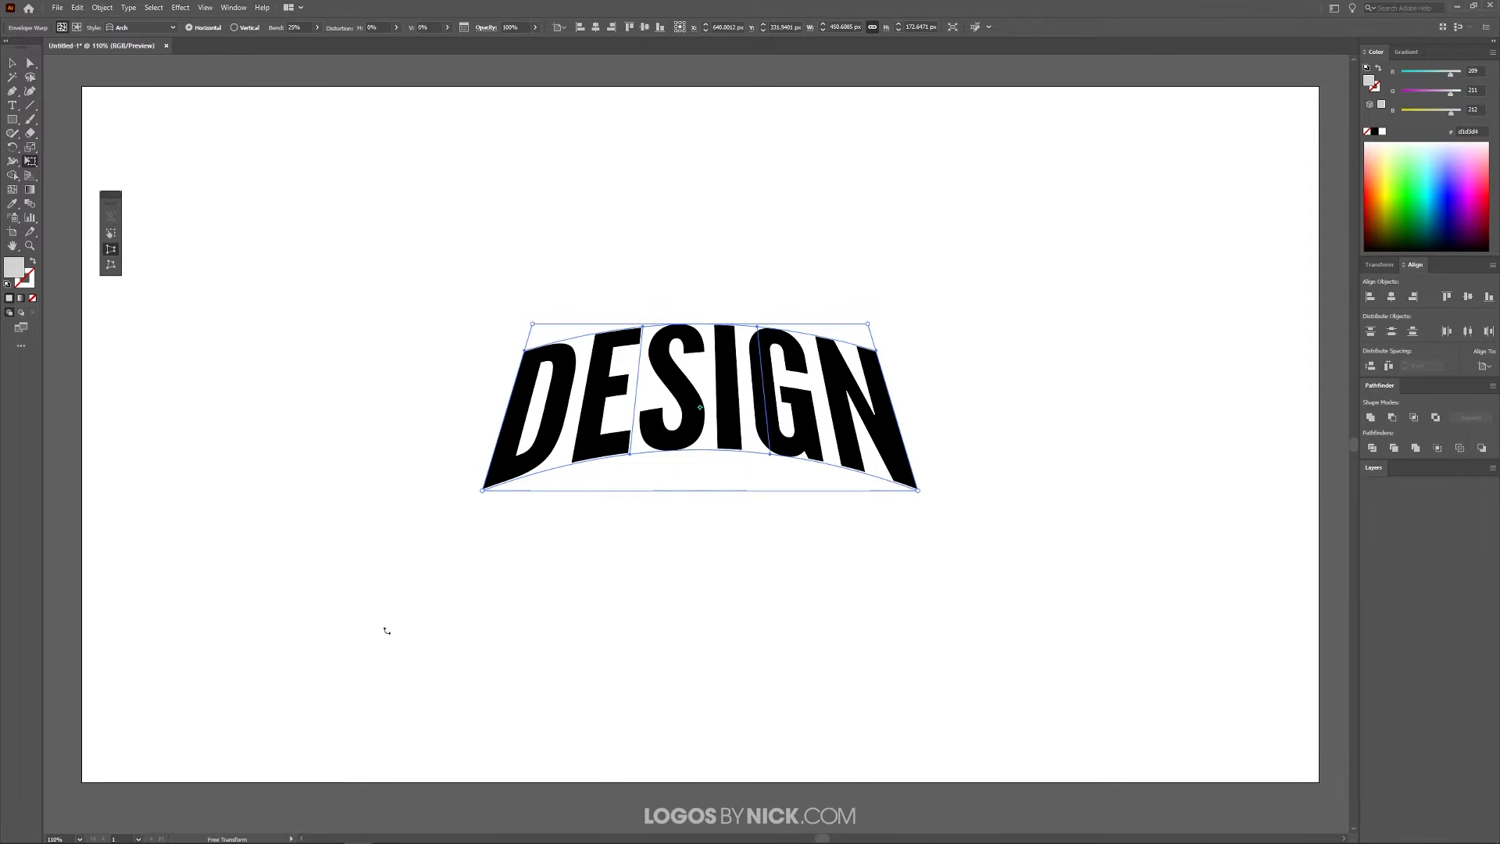
pyautogui.press('v')
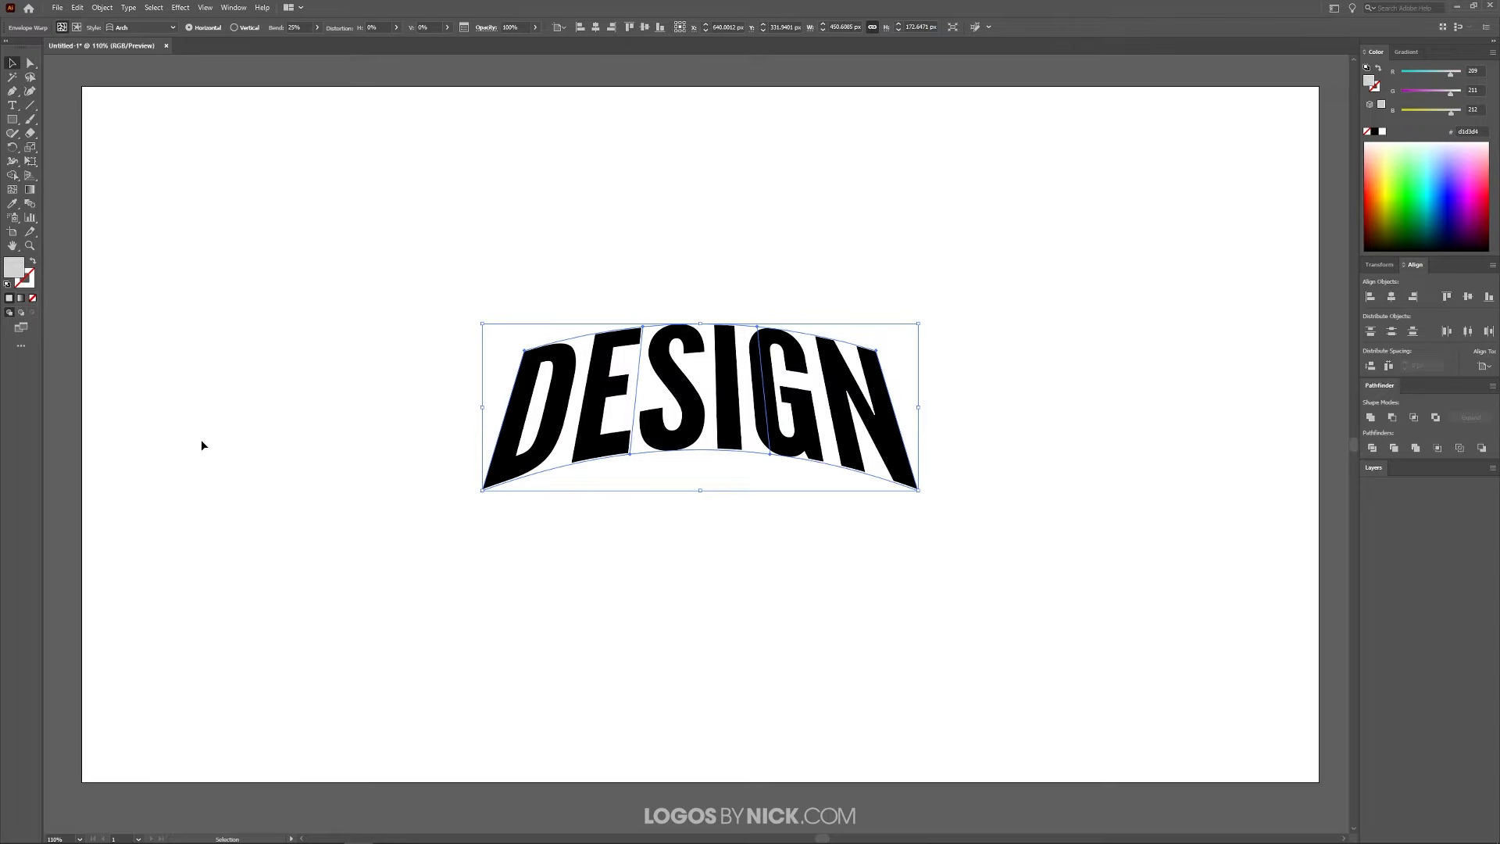
# Expand the warped text's object and fill into shapes and fill the lettering with white
pyautogui.click(102, 7)
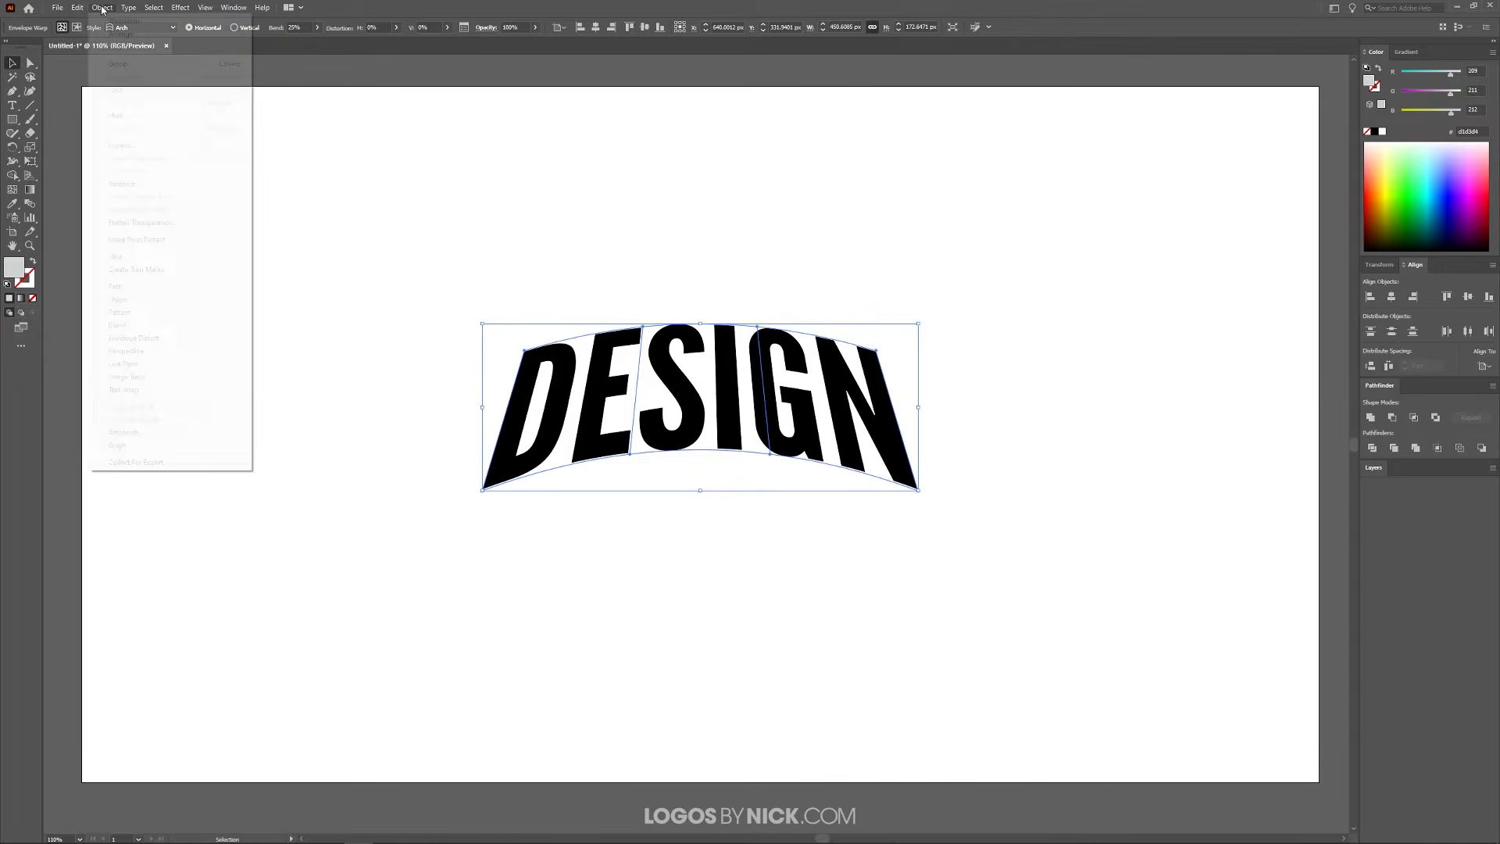
pyautogui.click(137, 145)
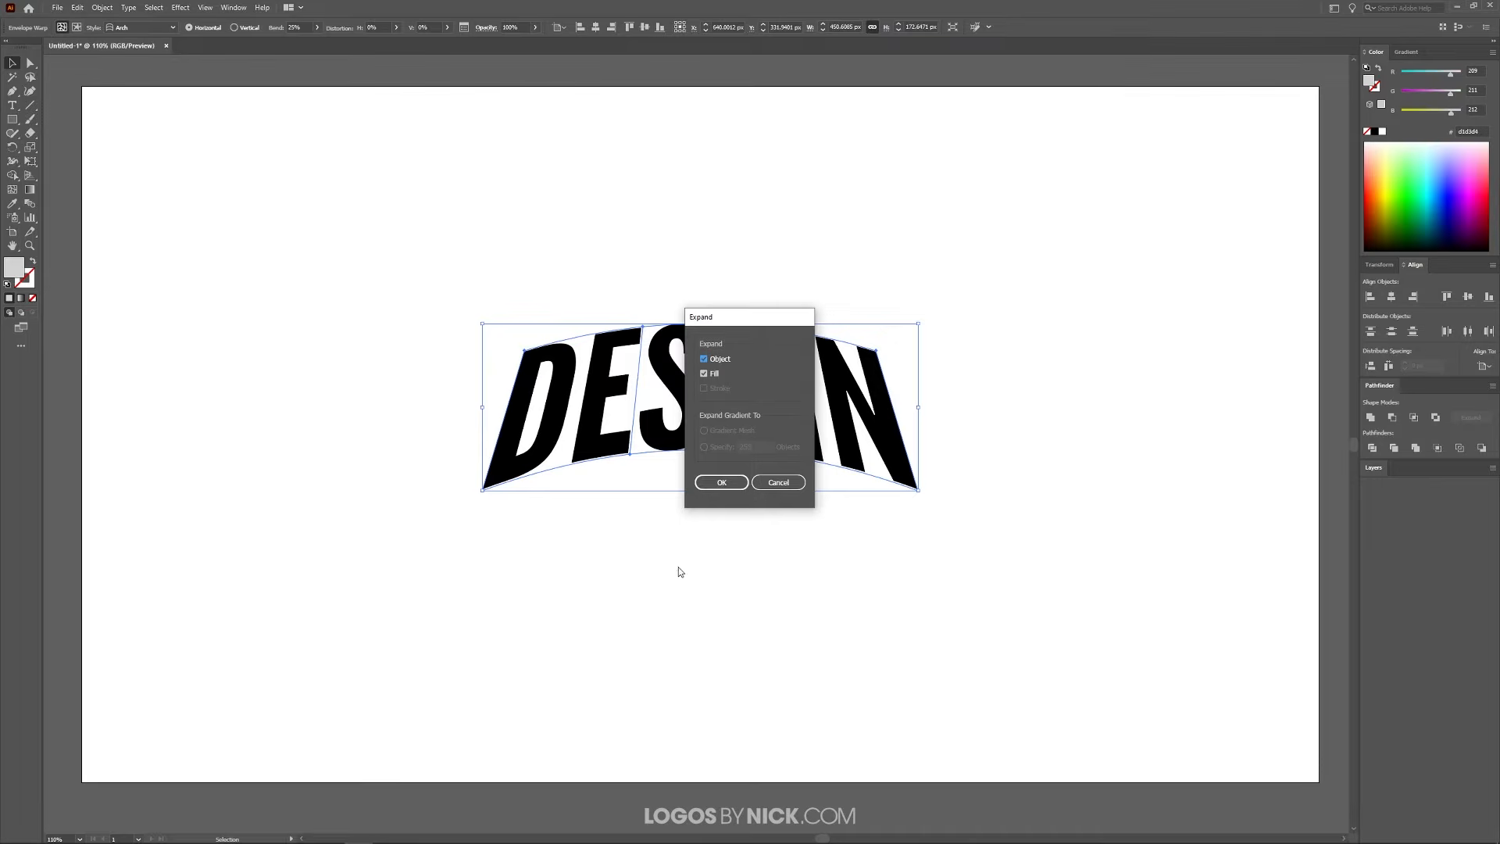
pyautogui.click(722, 483)
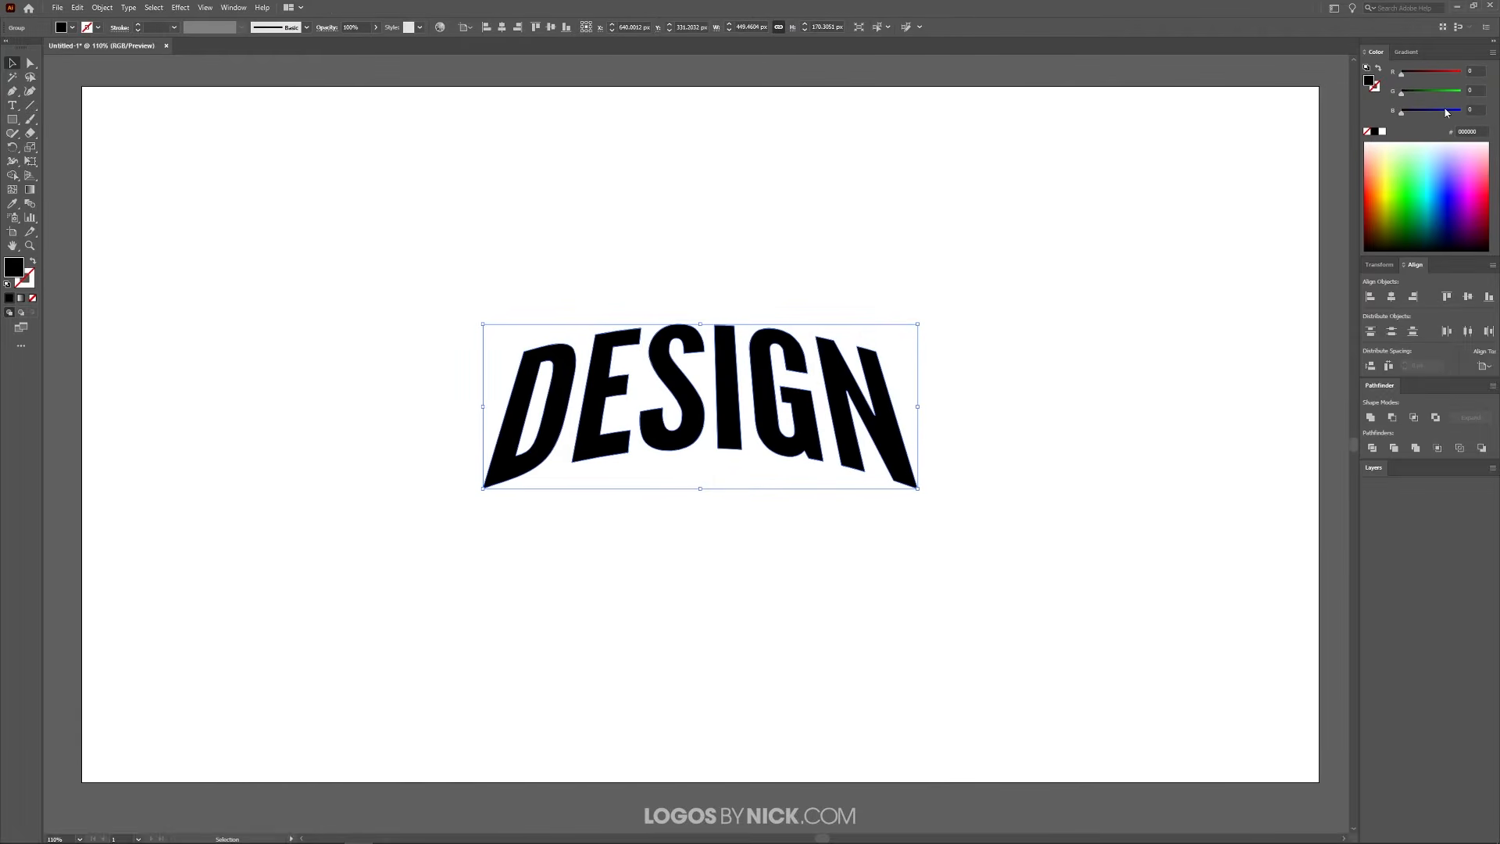
pyautogui.click(1382, 131)
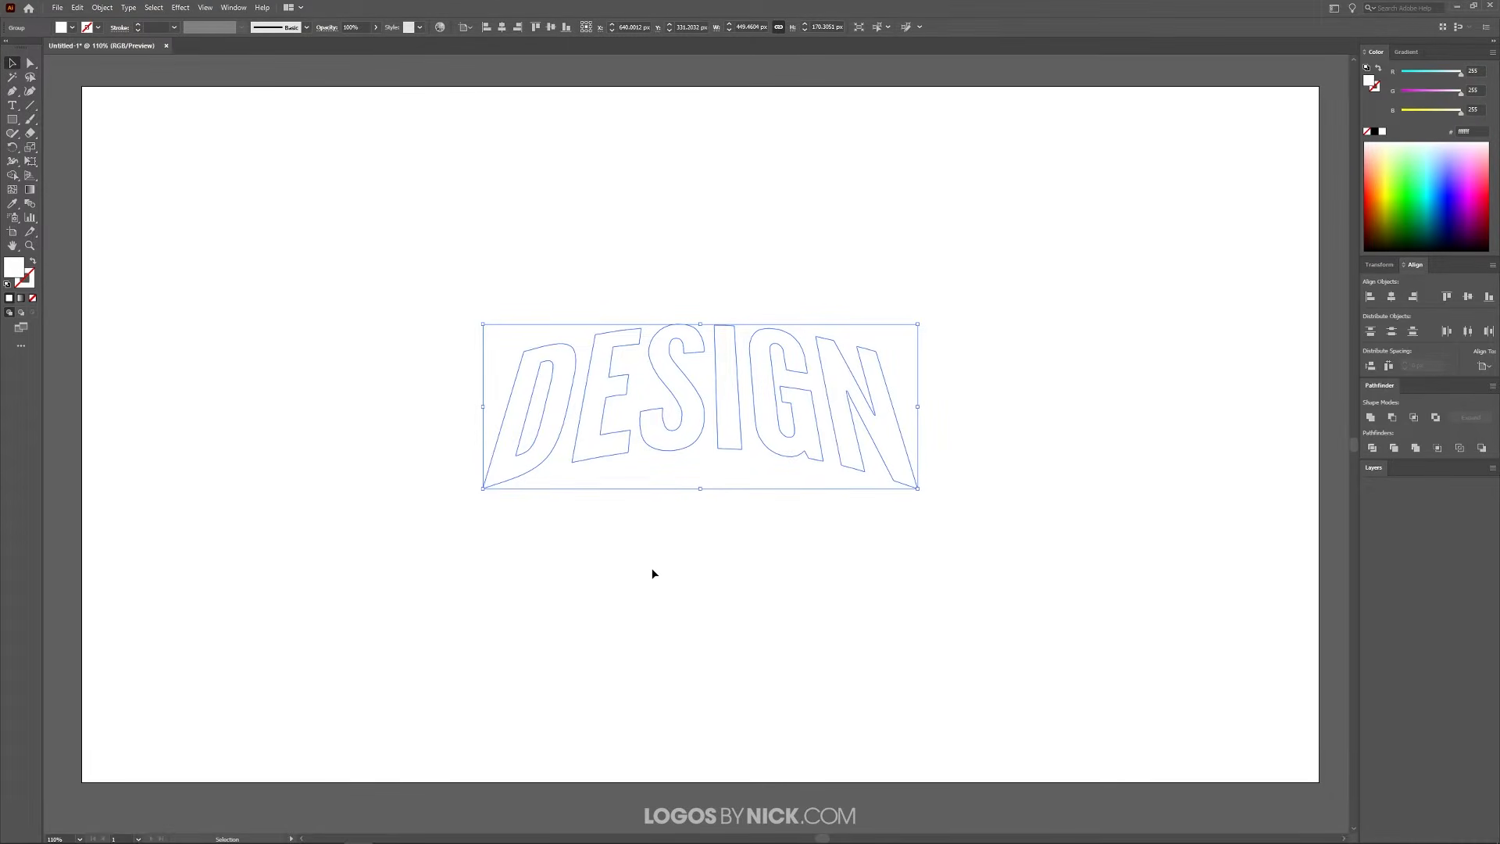
# Copy the white DESIGN lettering and paste the duplicate in place
pyautogui.click(77, 7)
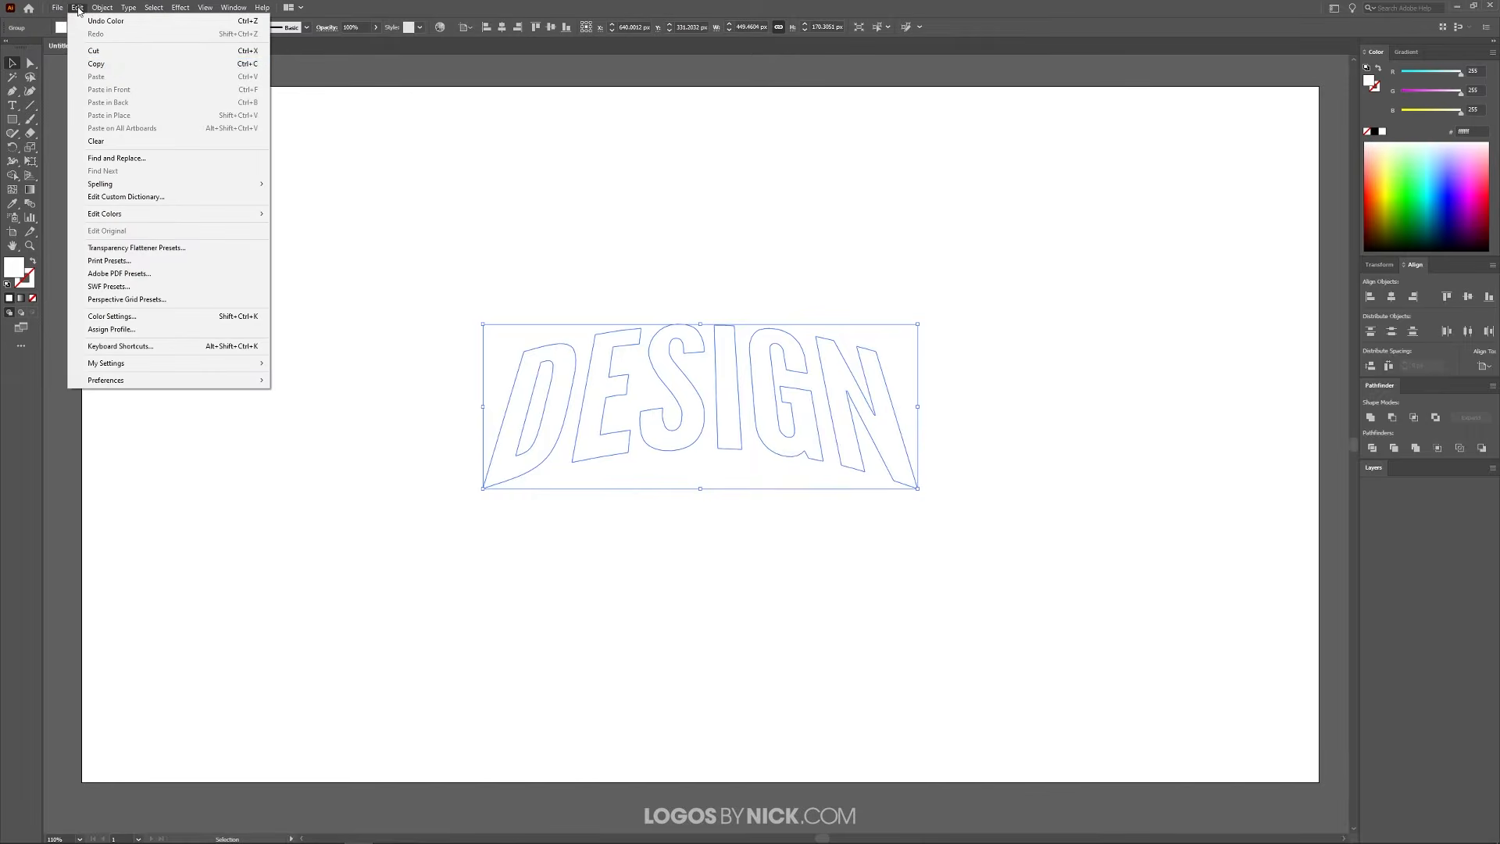
pyautogui.click(94, 67)
pyautogui.click(78, 7)
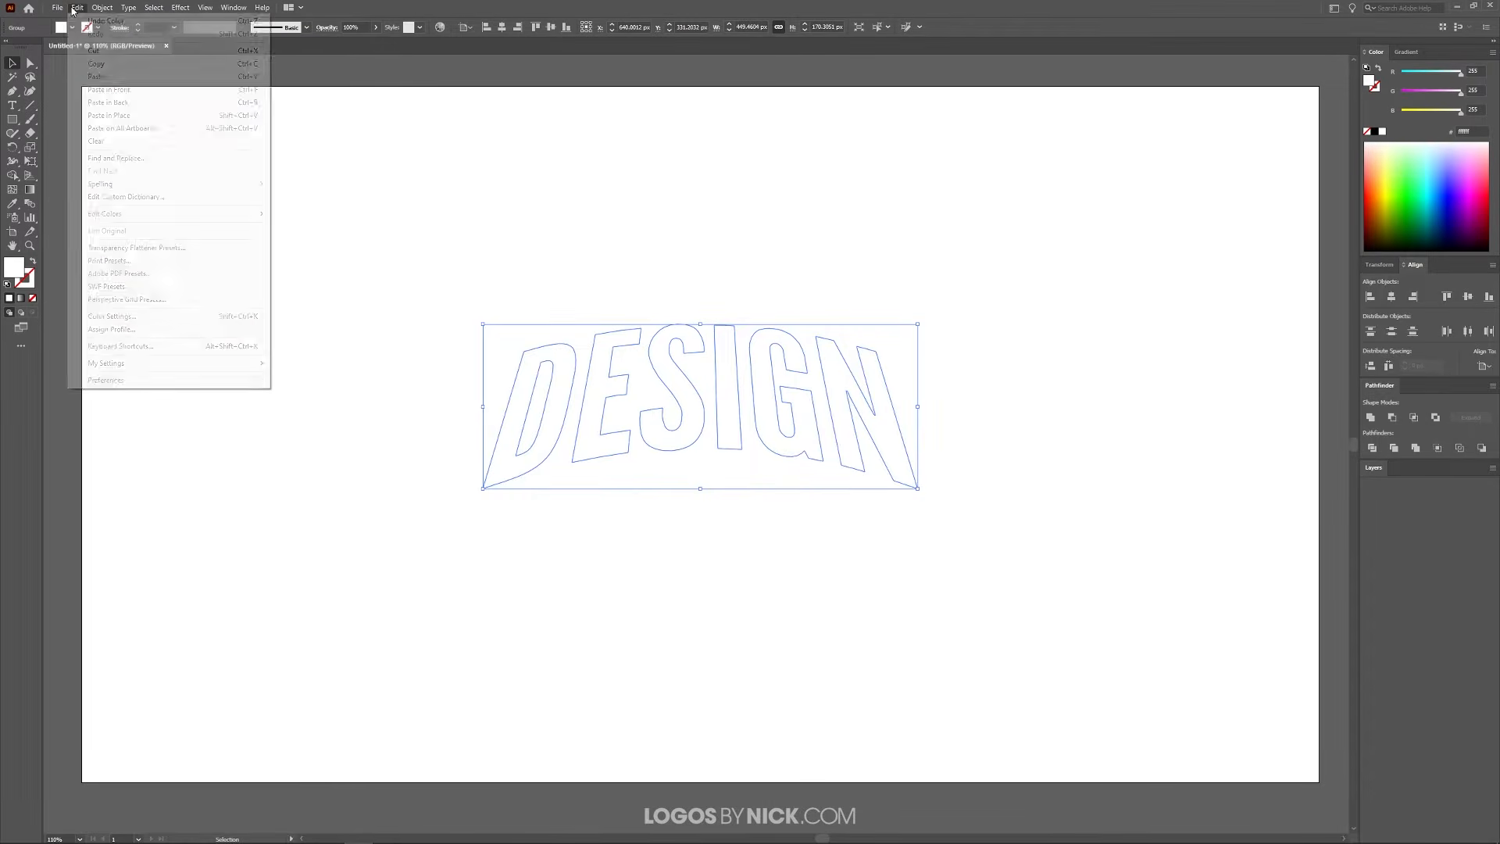
pyautogui.click(145, 121)
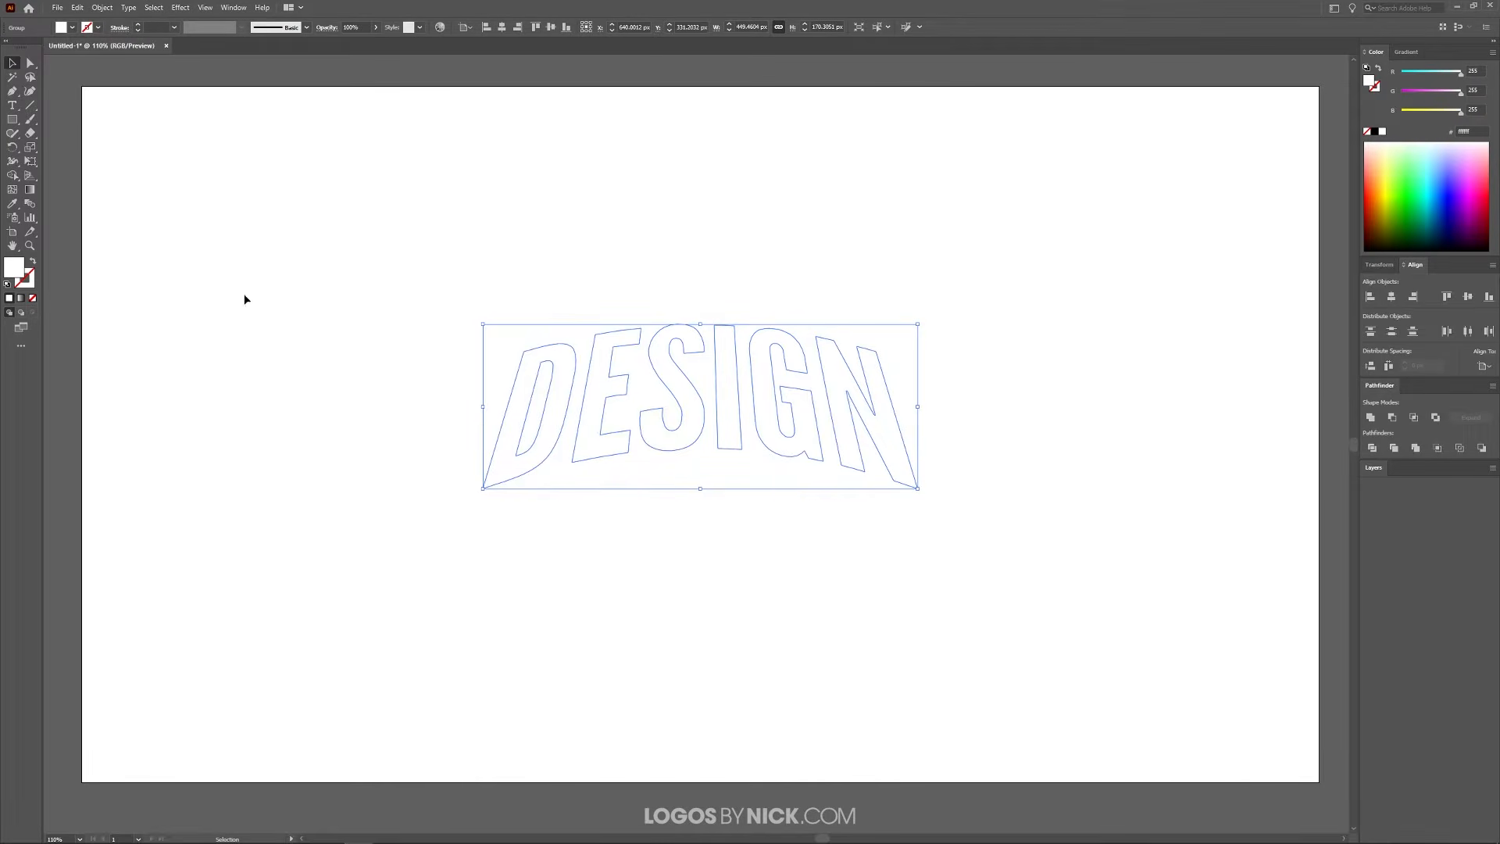
# Fill the pasted DESIGN copy with black and send it to the back
pyautogui.click(1377, 133)
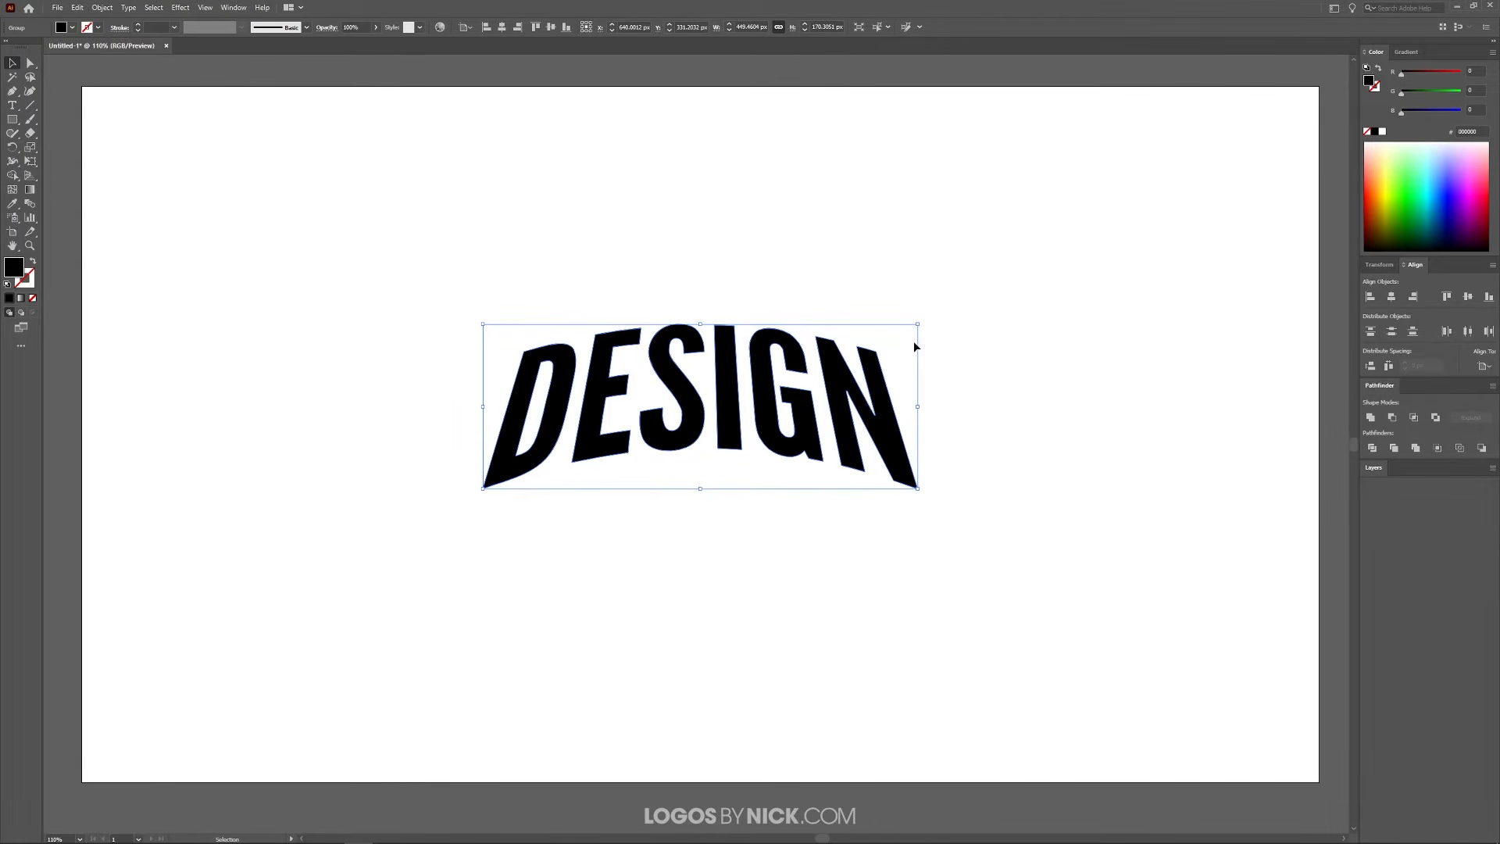
pyautogui.rightClick(598, 388)
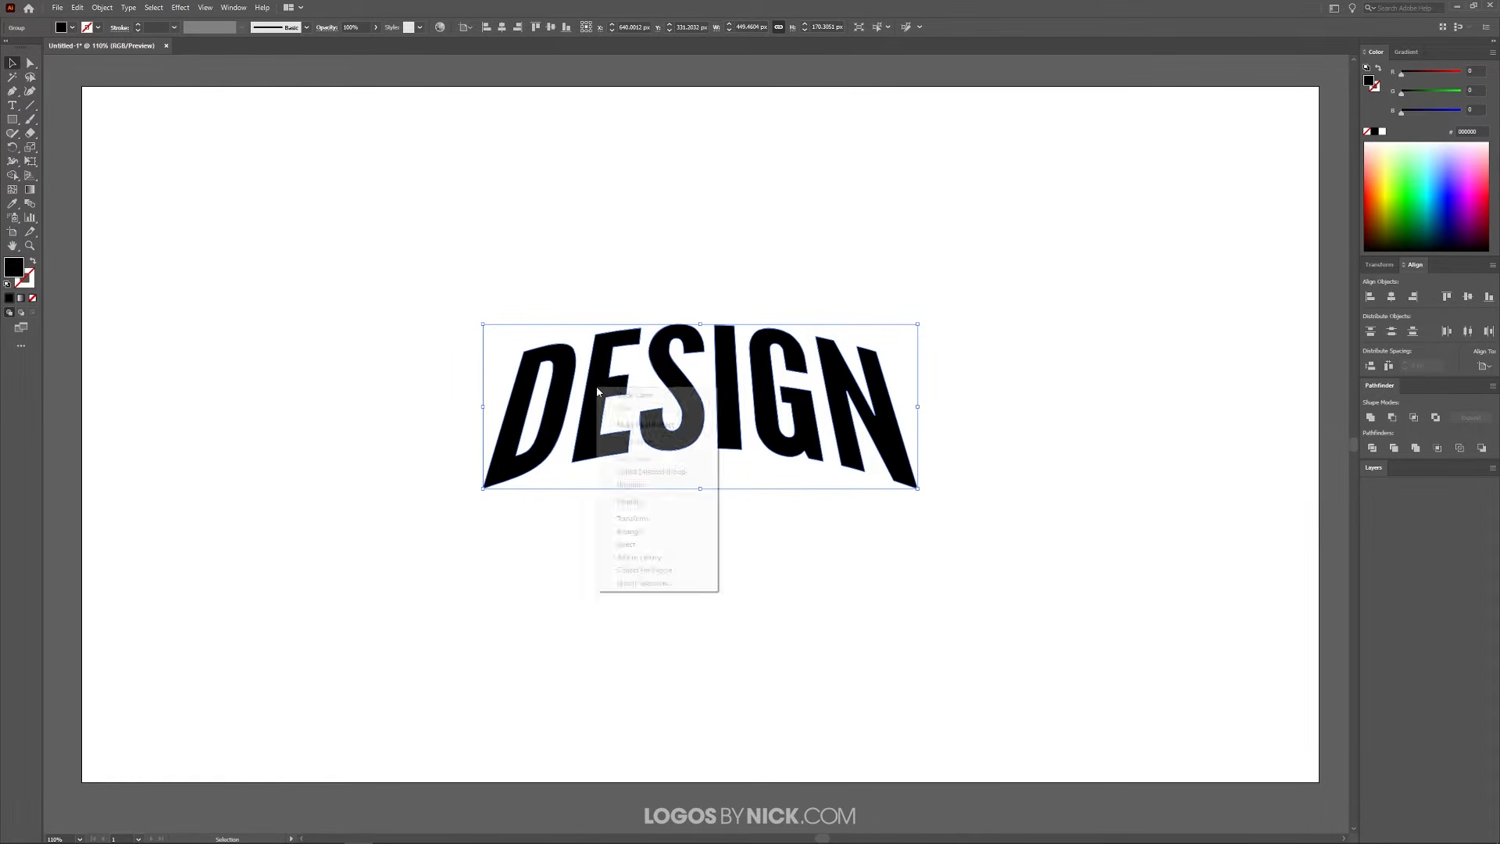
pyautogui.moveTo(645, 532)
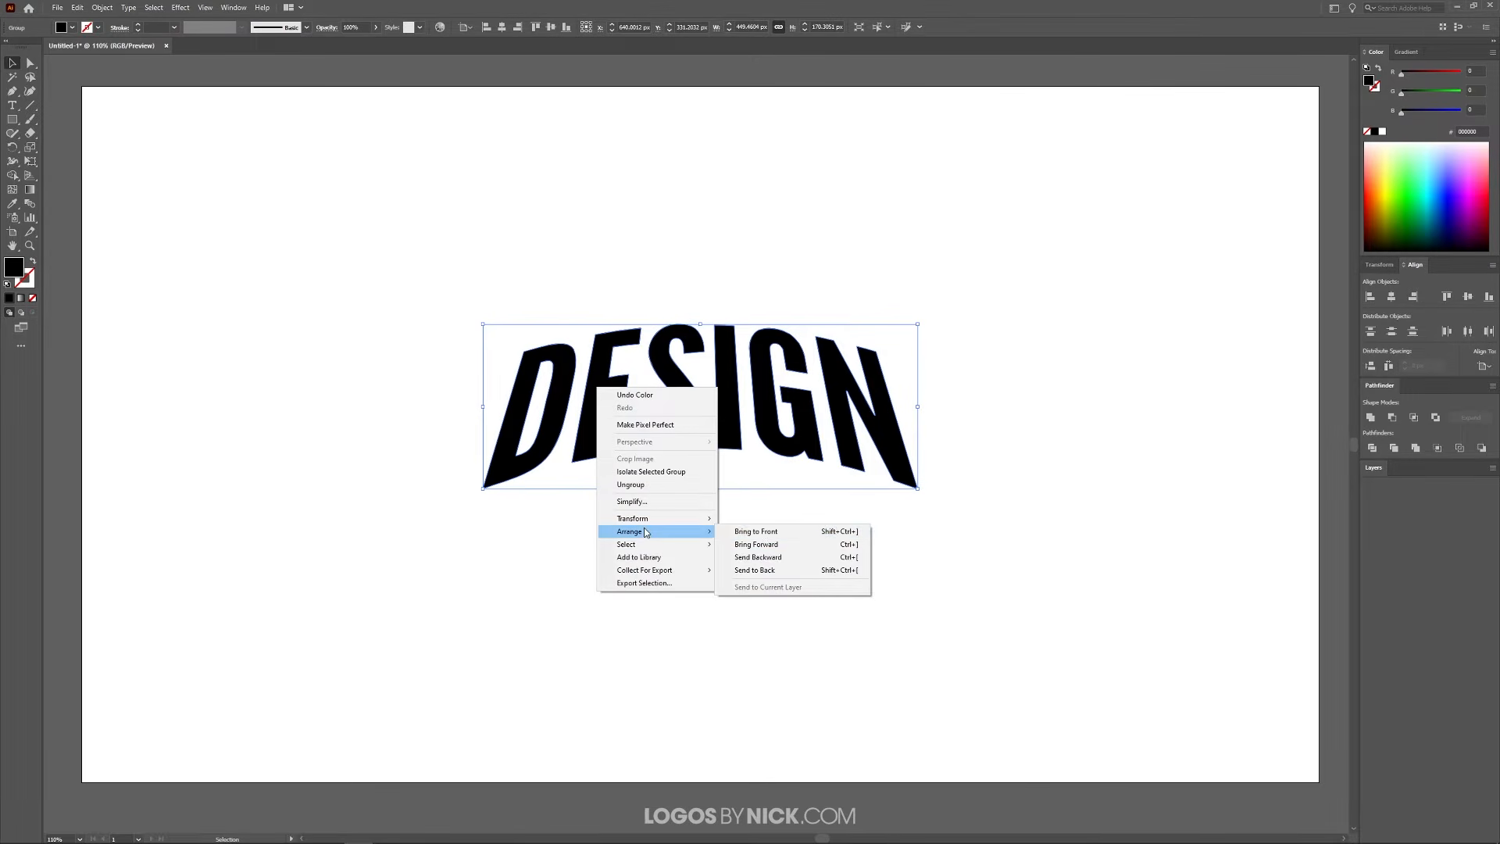
pyautogui.click(770, 570)
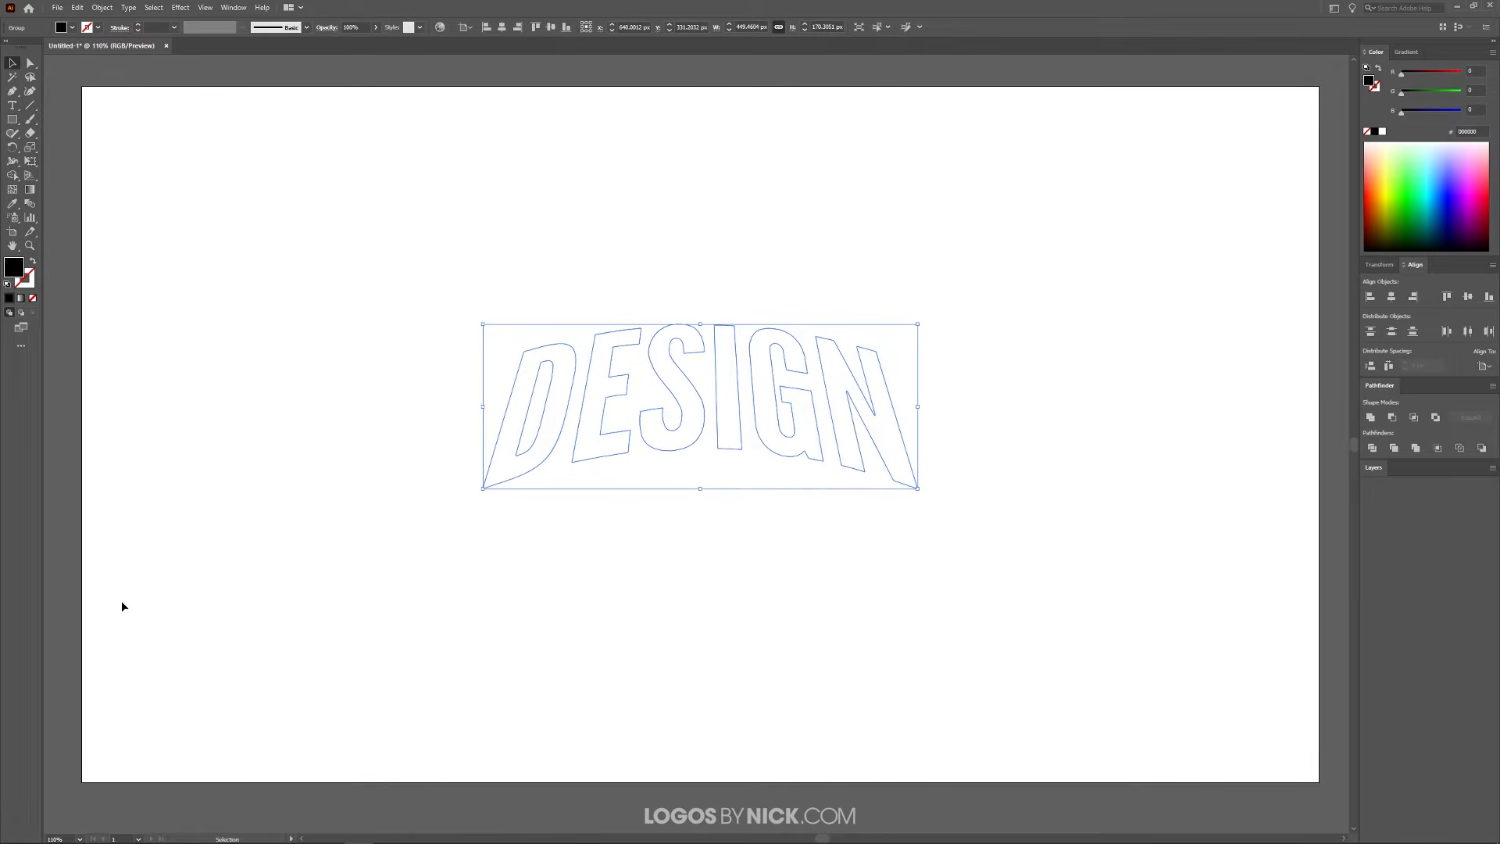
# Offset the path of the black DESIGN copy with preview on, trying several distances and settling on 15 px
pyautogui.click(102, 7)
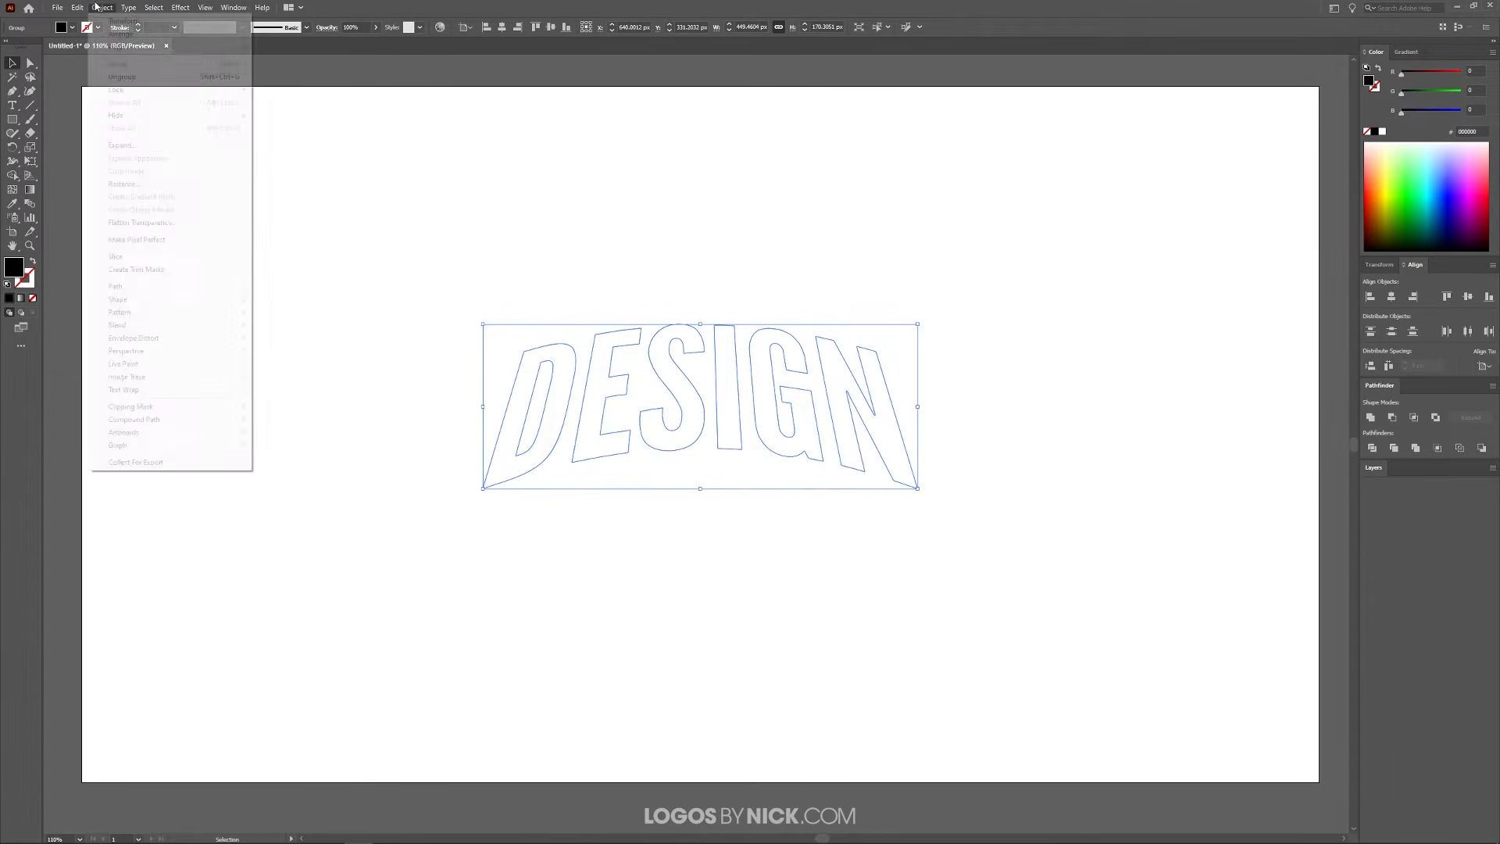
pyautogui.moveTo(163, 294)
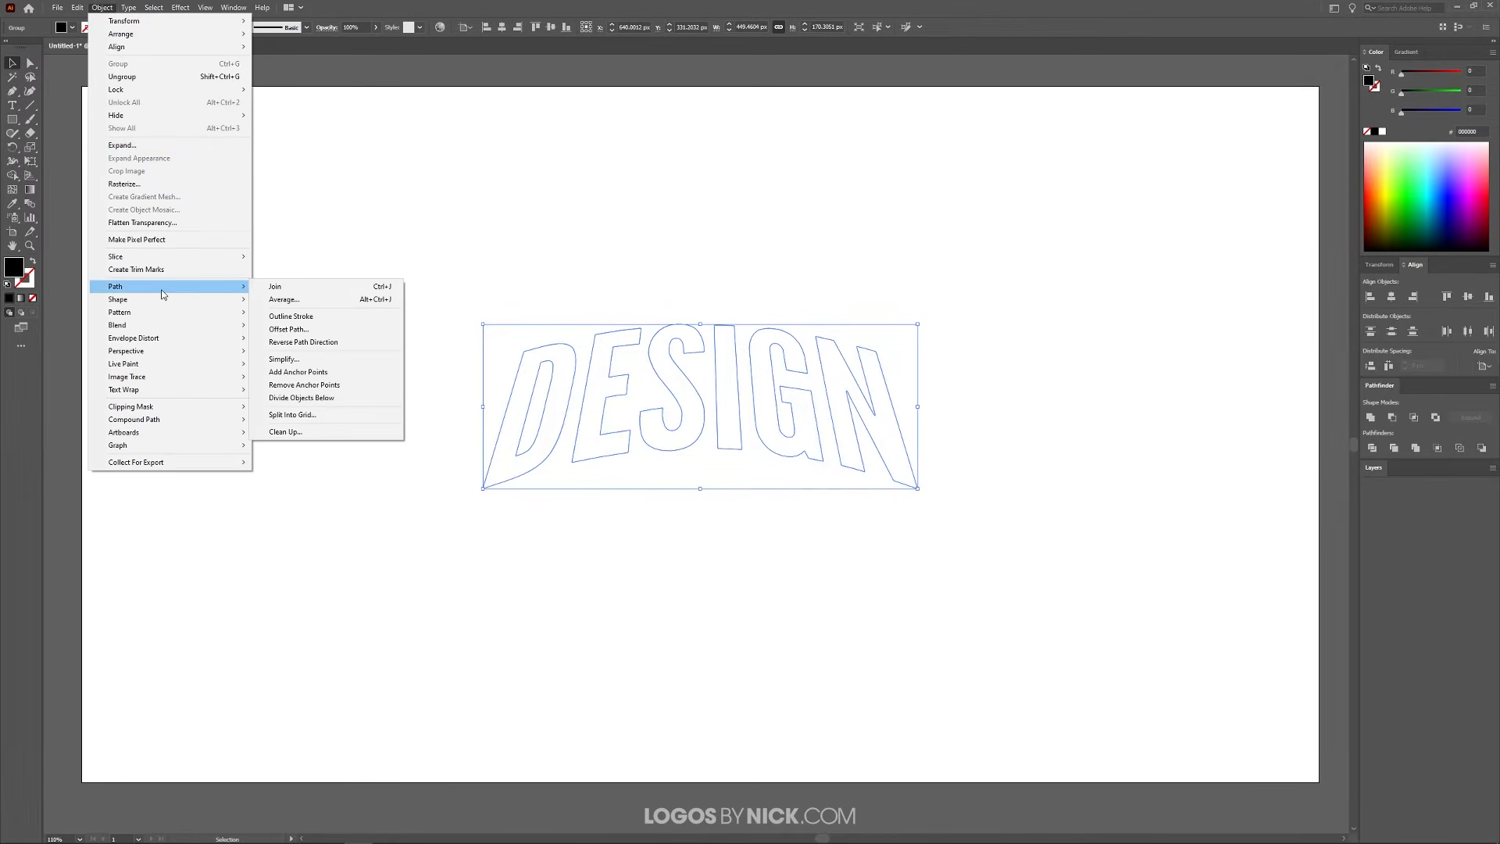
pyautogui.click(309, 329)
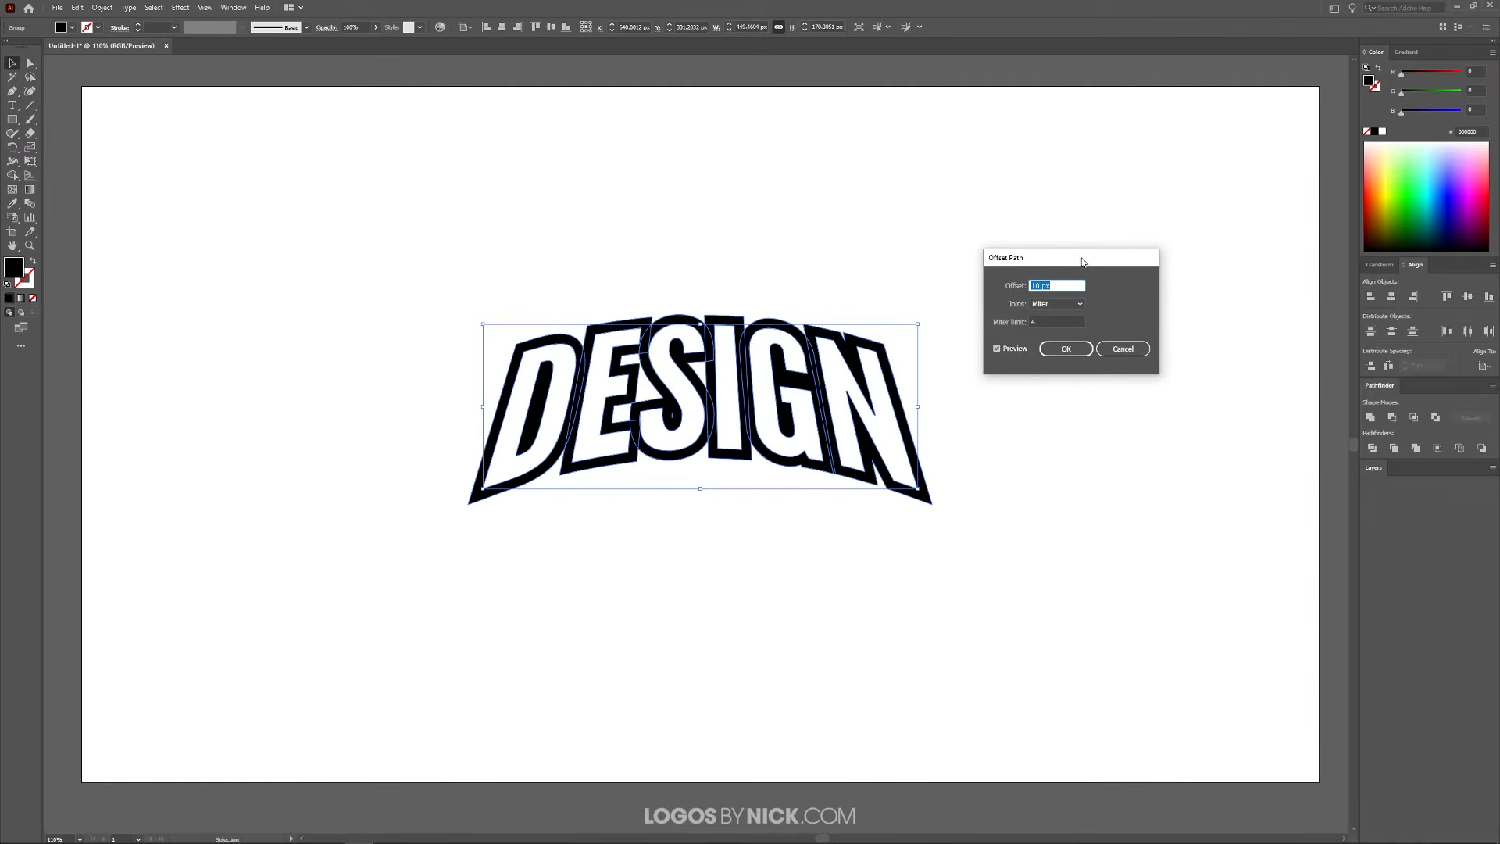
pyautogui.moveTo(1078, 257); pyautogui.dragTo(1155, 242)
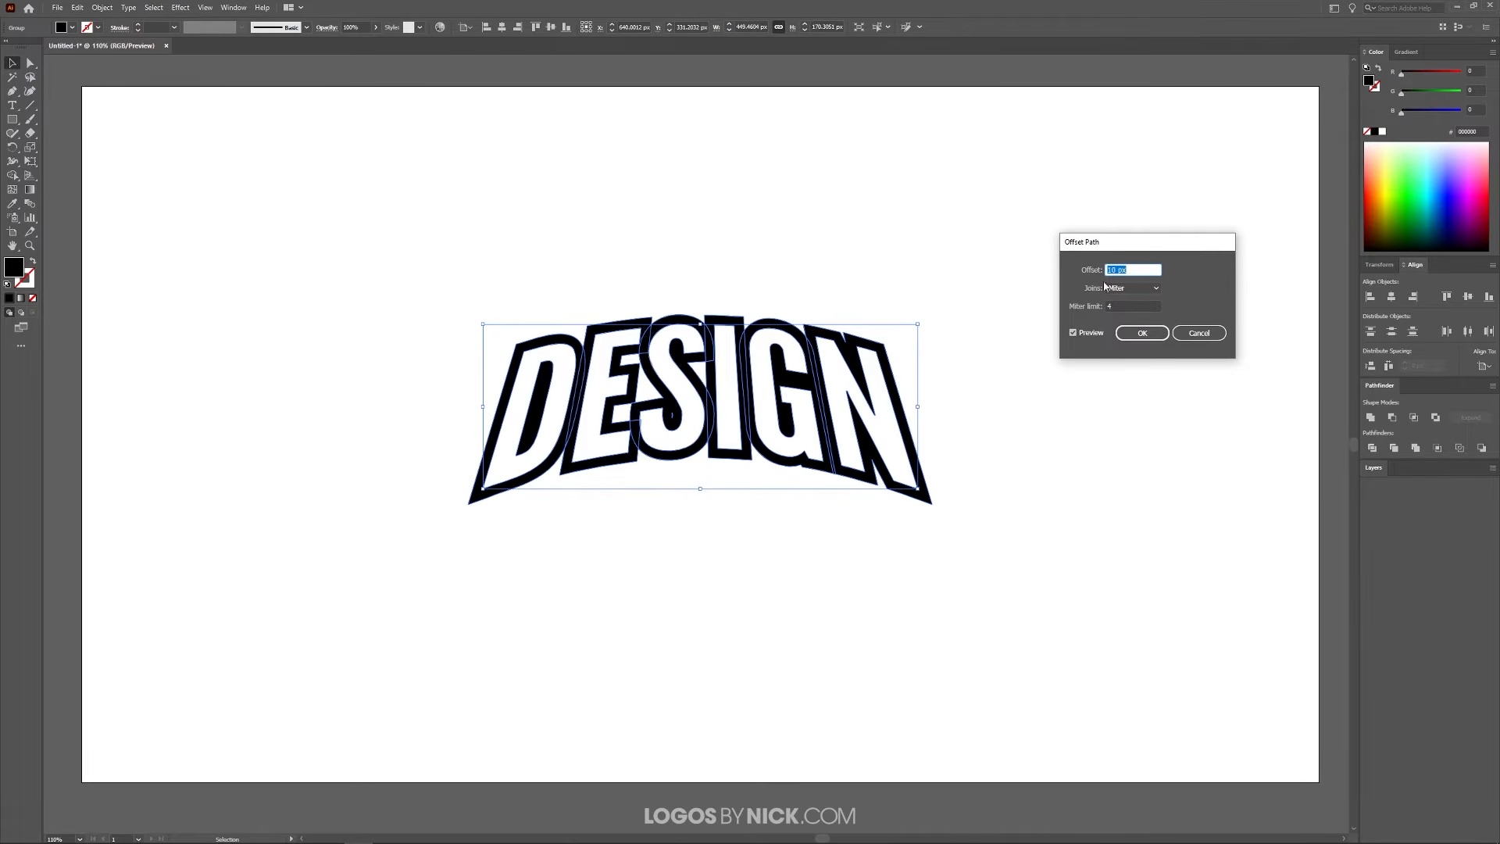
pyautogui.press('Up')
pyautogui.press('Up')
pyautogui.press('Up')
pyautogui.press('Up')
pyautogui.press('Up')
pyautogui.press('Up')
pyautogui.press('Up')
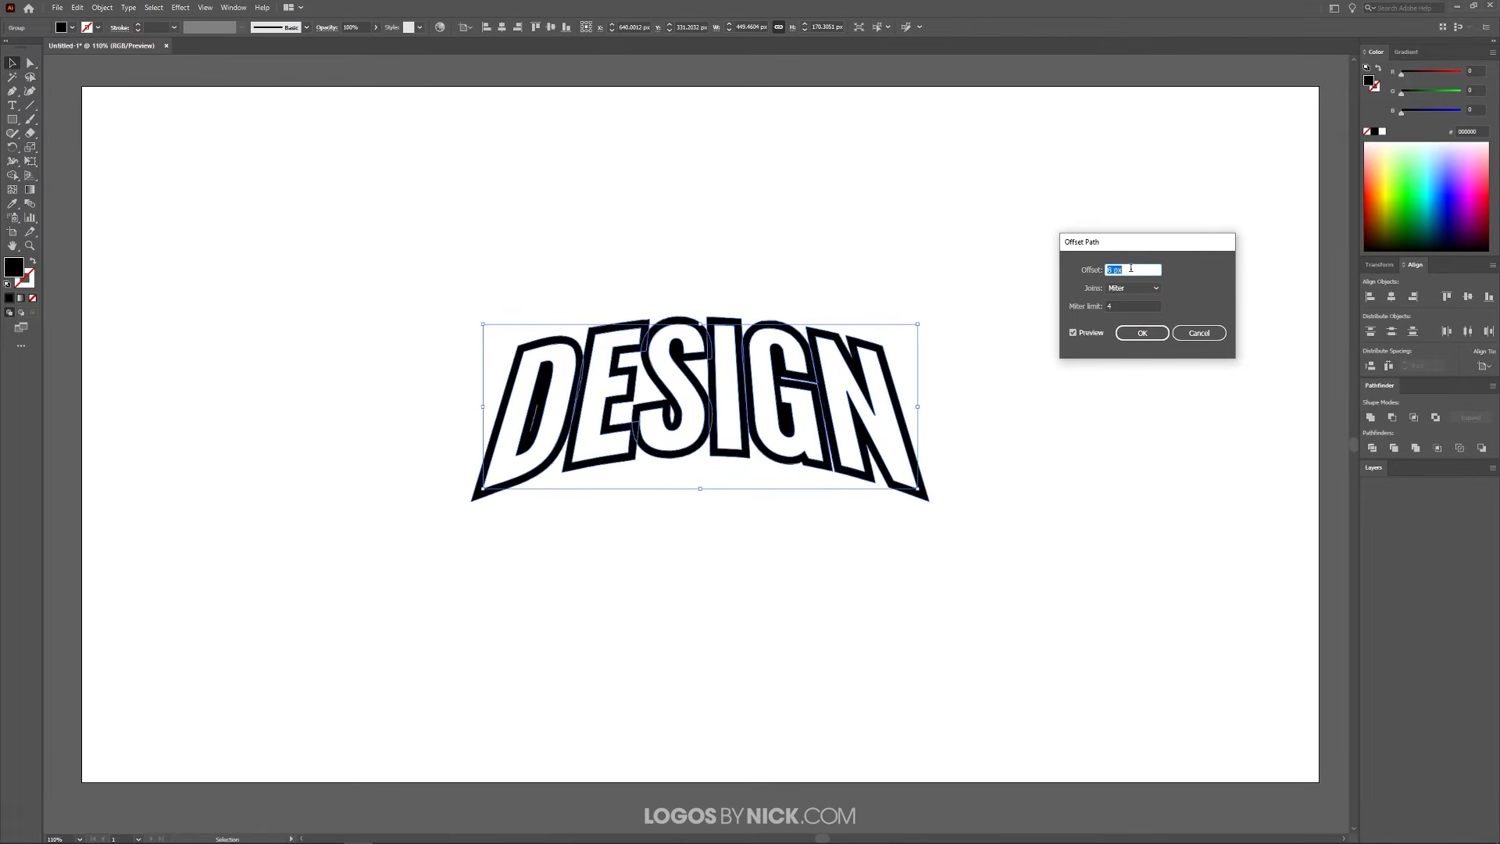
pyautogui.press('Down')
pyautogui.press('Down')
pyautogui.press('Down')
pyautogui.press('Down')
pyautogui.press('Down')
pyautogui.press('Down')
pyautogui.press('Down')
pyautogui.press('Down')
pyautogui.press('Down')
pyautogui.press('Down')
pyautogui.press('Down')
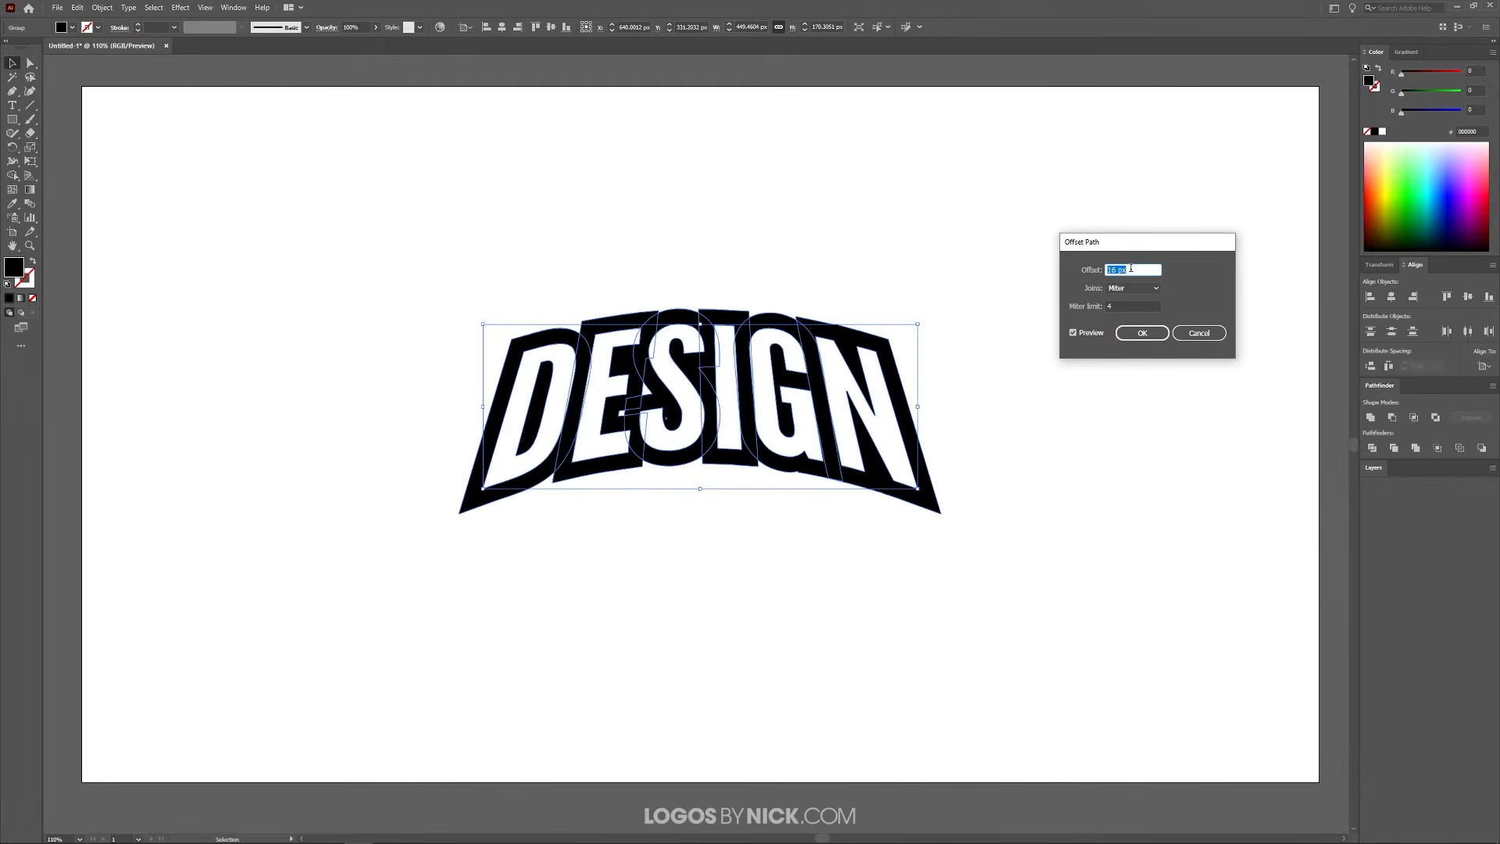
pyautogui.press('Up')
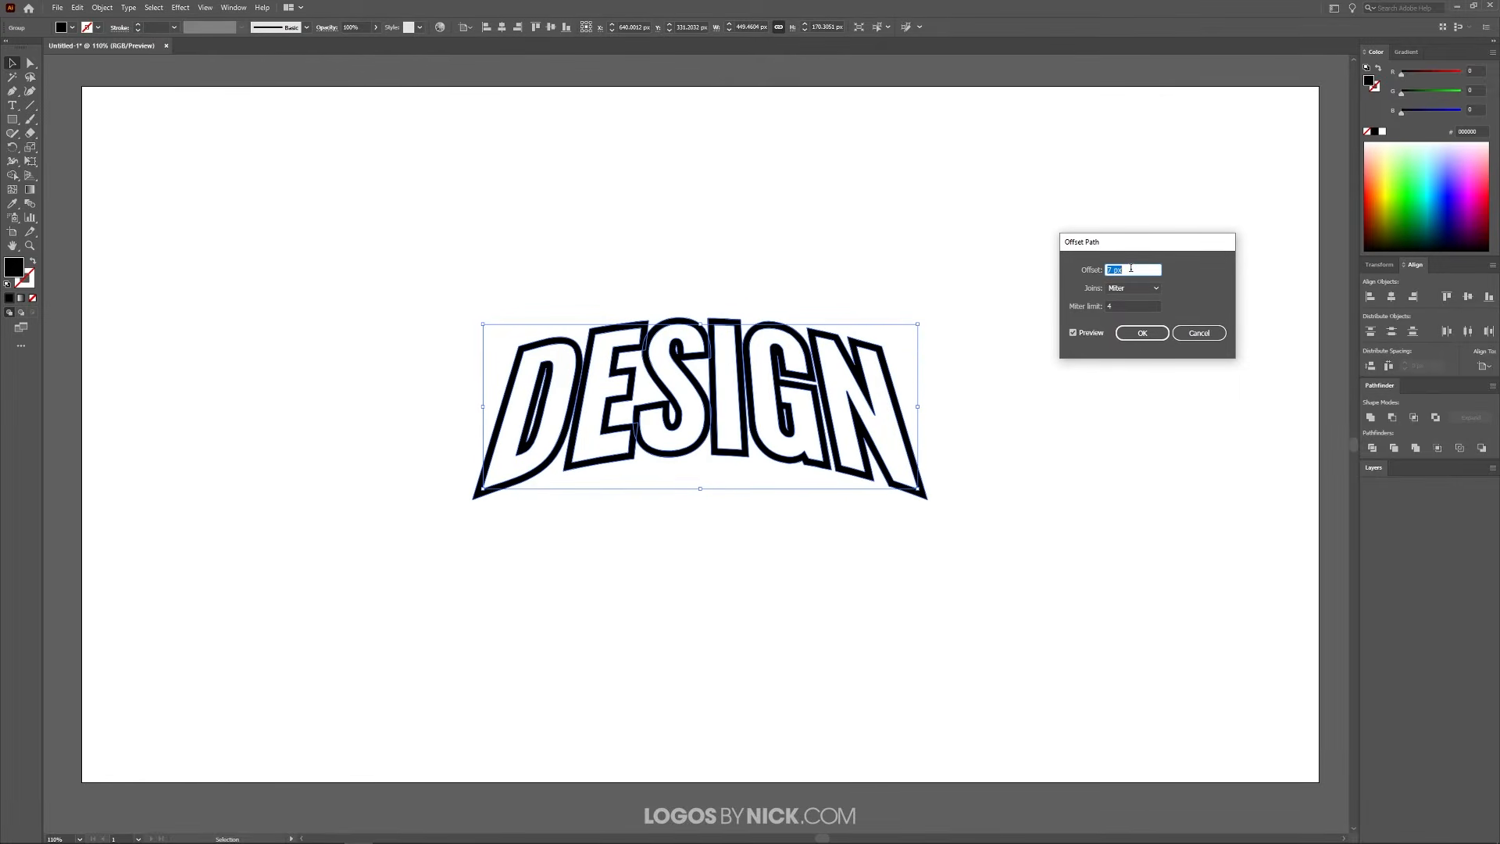
pyautogui.press('Up')
pyautogui.press('Up')
pyautogui.press('Up')
pyautogui.press('Up')
pyautogui.press('Up')
pyautogui.press('Up')
pyautogui.press('Up')
pyautogui.press('Up')
pyautogui.press('Up')
pyautogui.press('Up')
pyautogui.press('Up')
pyautogui.press('Up')
pyautogui.press('Up')
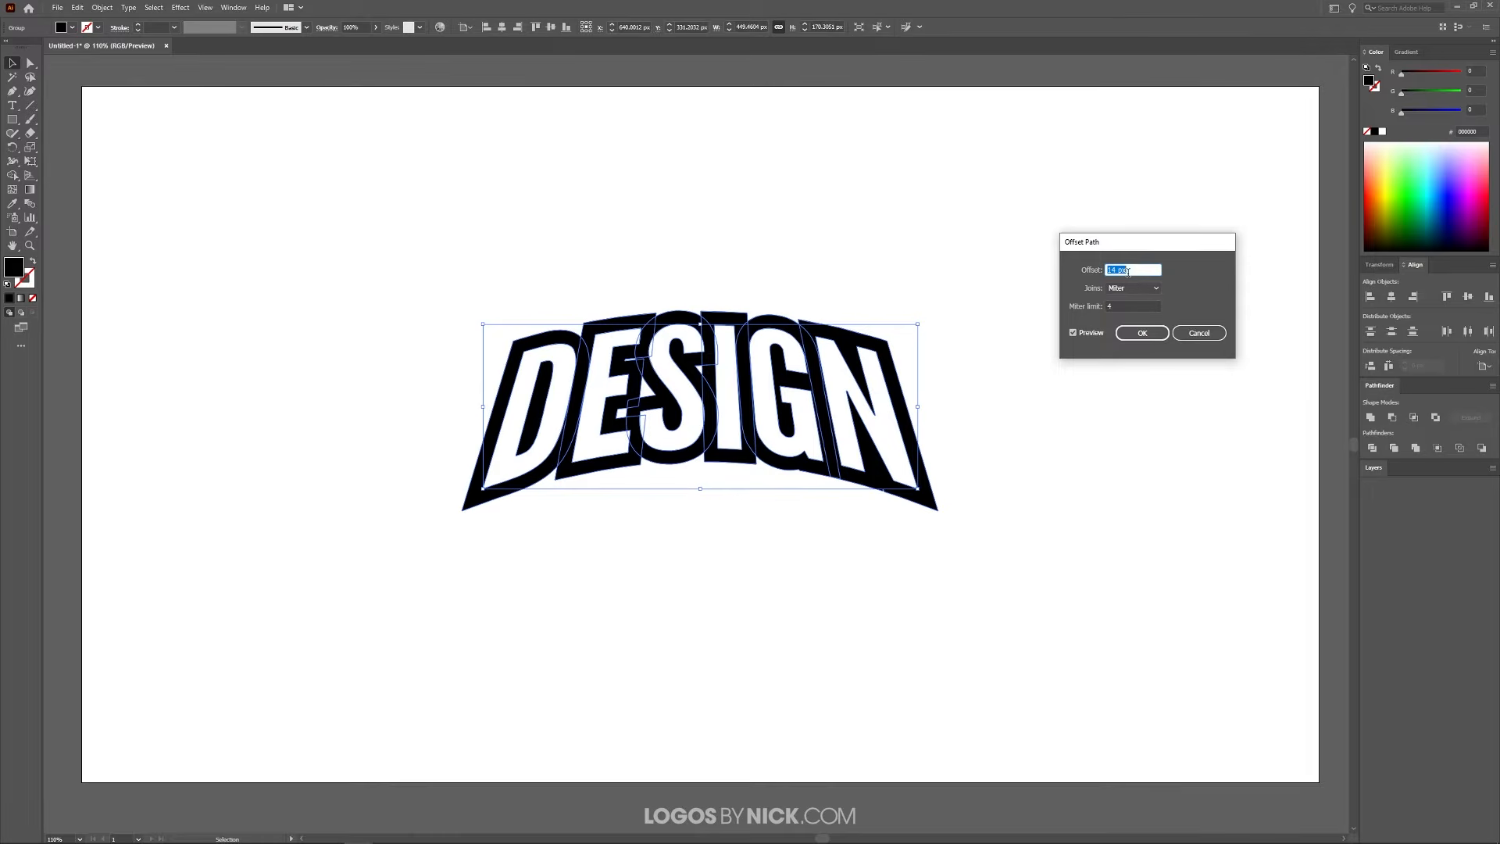
pyautogui.press('Up')
pyautogui.press('Up')
pyautogui.press('Up')
pyautogui.press('Up')
pyautogui.press('Up')
pyautogui.press('Up')
pyautogui.press('Up')
pyautogui.press('Up')
pyautogui.press('Up')
pyautogui.press('Up')
pyautogui.press('Up')
pyautogui.press('Up')
pyautogui.press('Up')
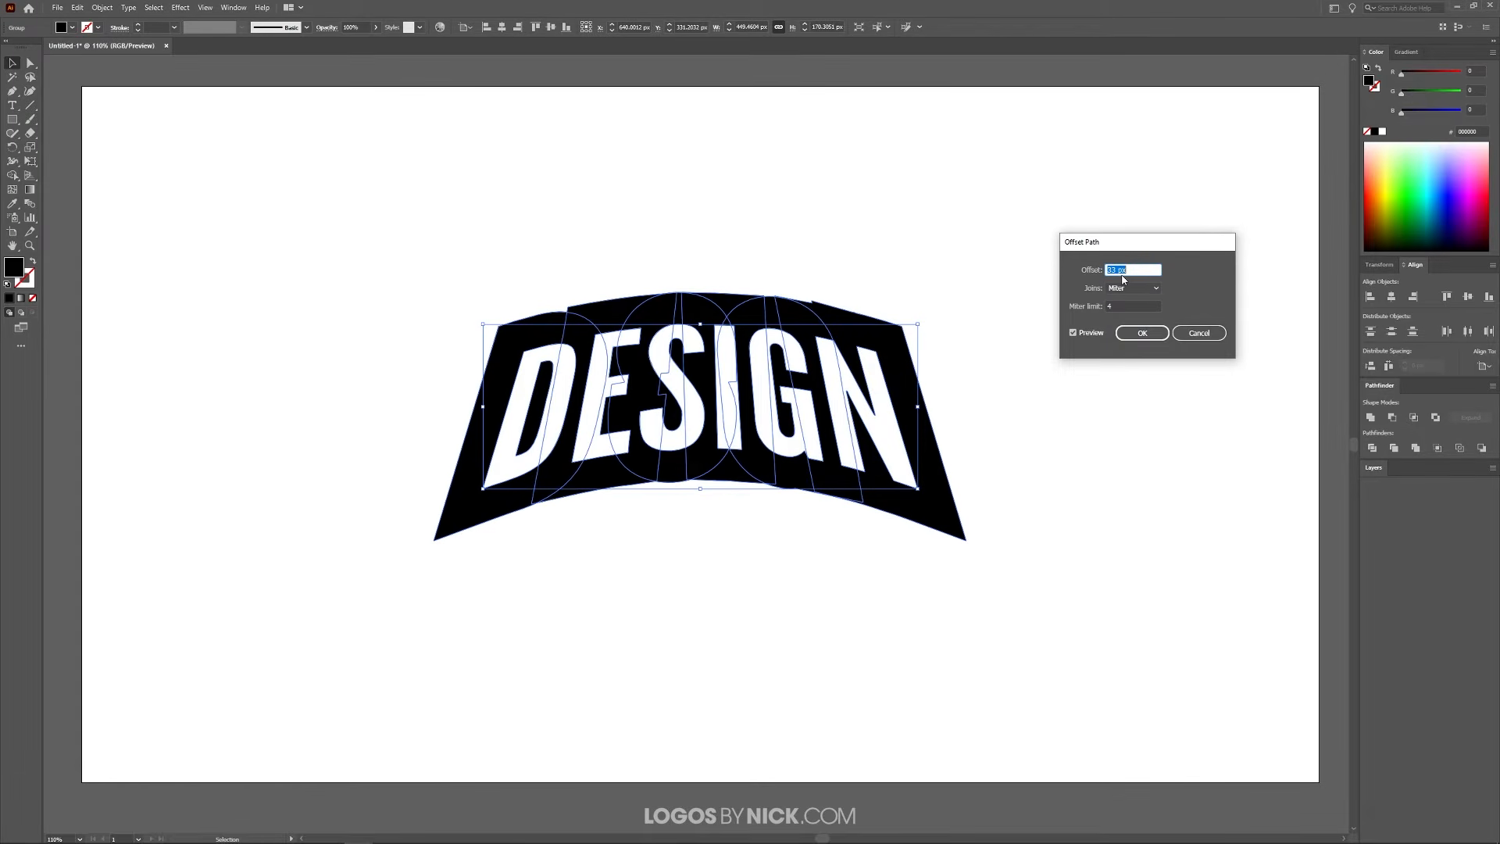
pyautogui.press('Down')
pyautogui.press('Down')
pyautogui.press('Down')
pyautogui.press('Down')
pyautogui.press('Down')
pyautogui.press('Down')
pyautogui.press('Down')
pyautogui.press('Down')
pyautogui.press('Down')
pyautogui.press('Down')
pyautogui.press('Down')
pyautogui.press('Down')
pyautogui.press('Down')
pyautogui.press('Down')
pyautogui.press('Down')
pyautogui.press('Down')
pyautogui.press('Down')
pyautogui.press('Down')
pyautogui.press('Down')
pyautogui.press('Down')
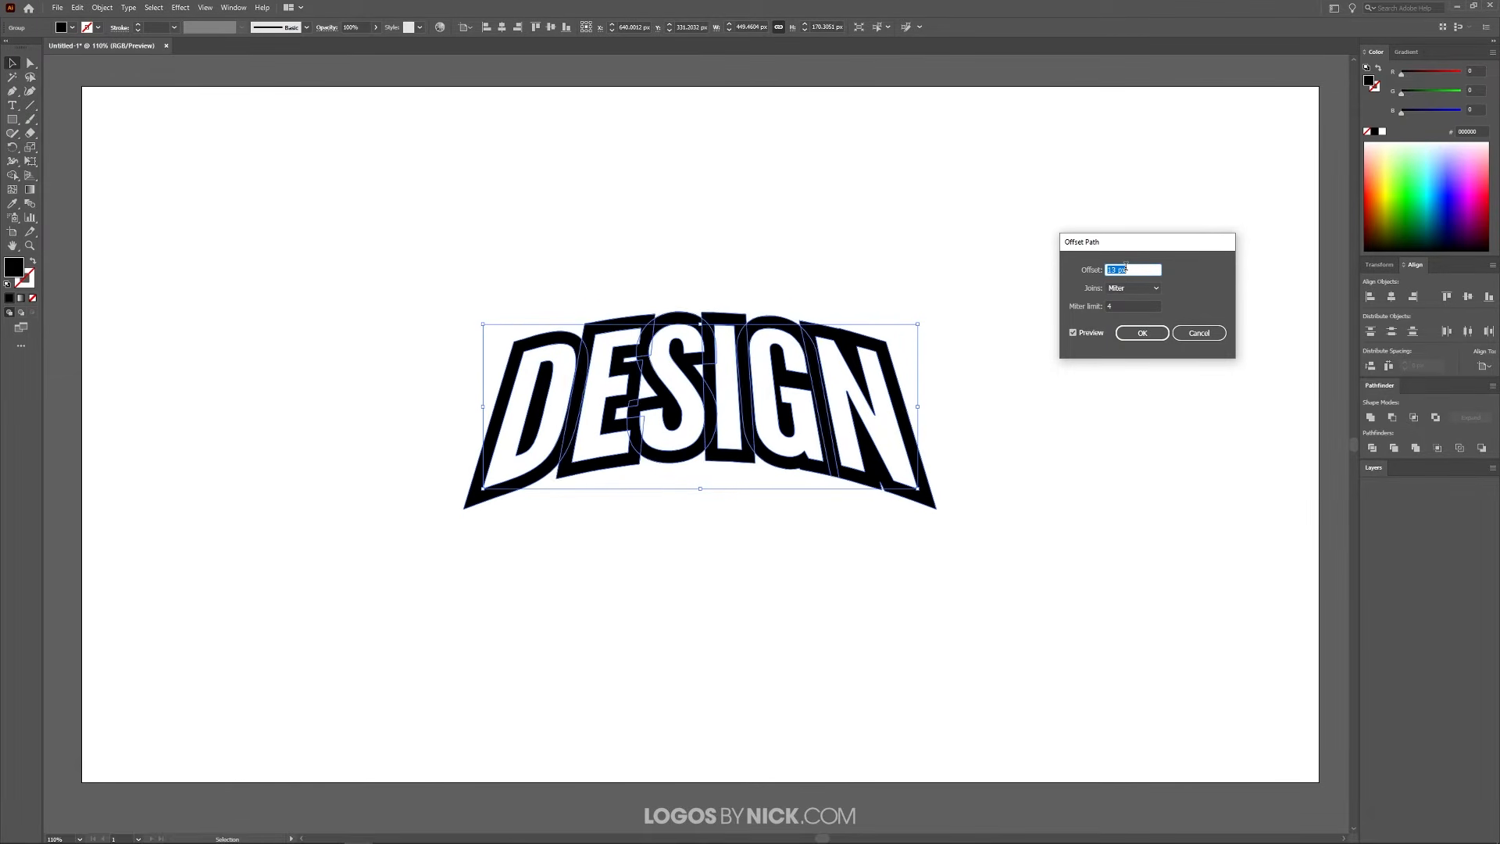
pyautogui.press('Up')
pyautogui.press('Up')
pyautogui.press('Up')
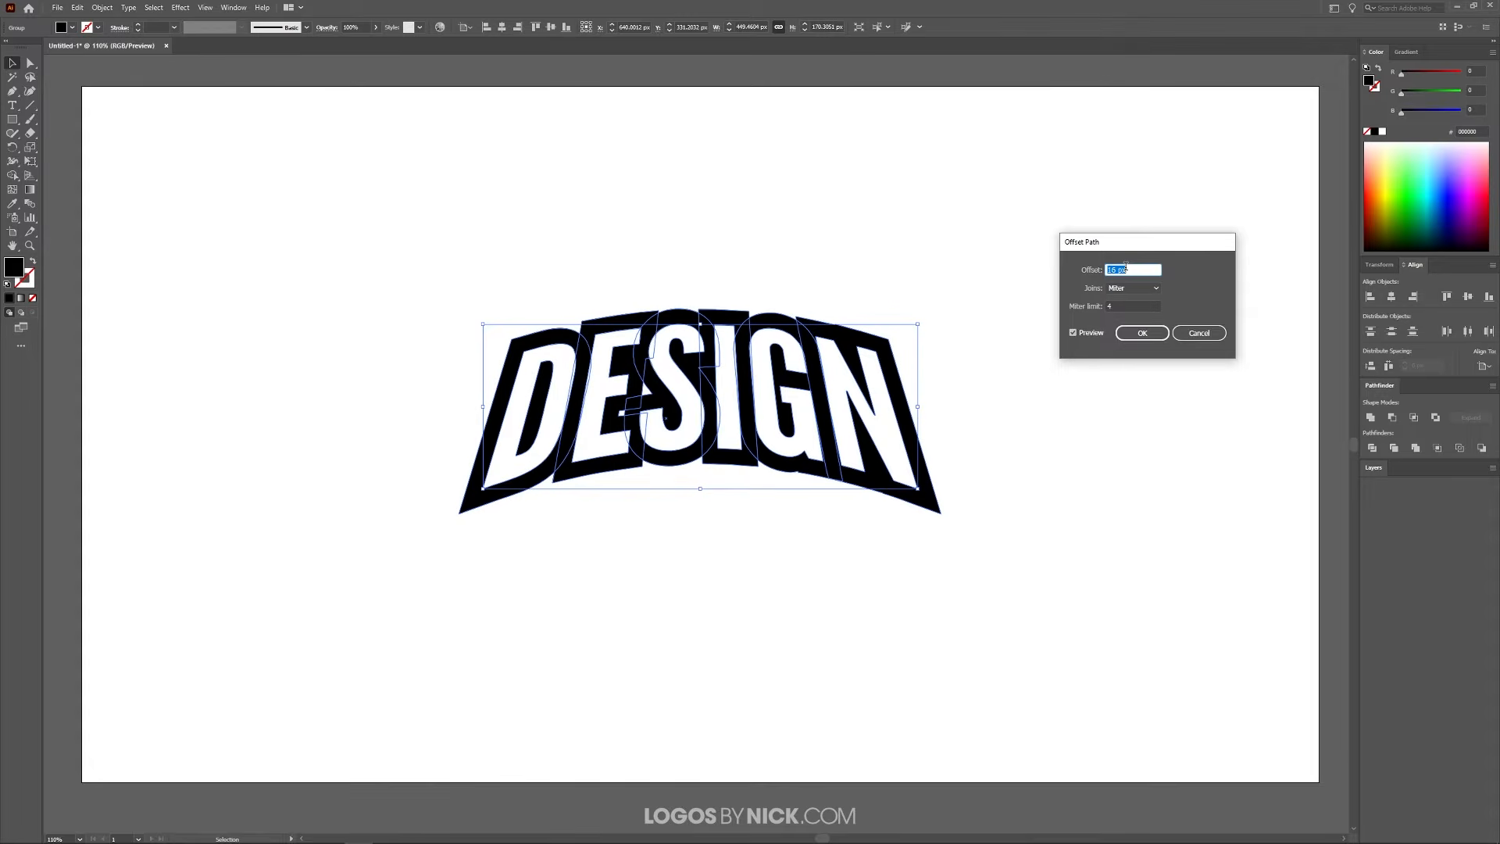
pyautogui.press('Down')
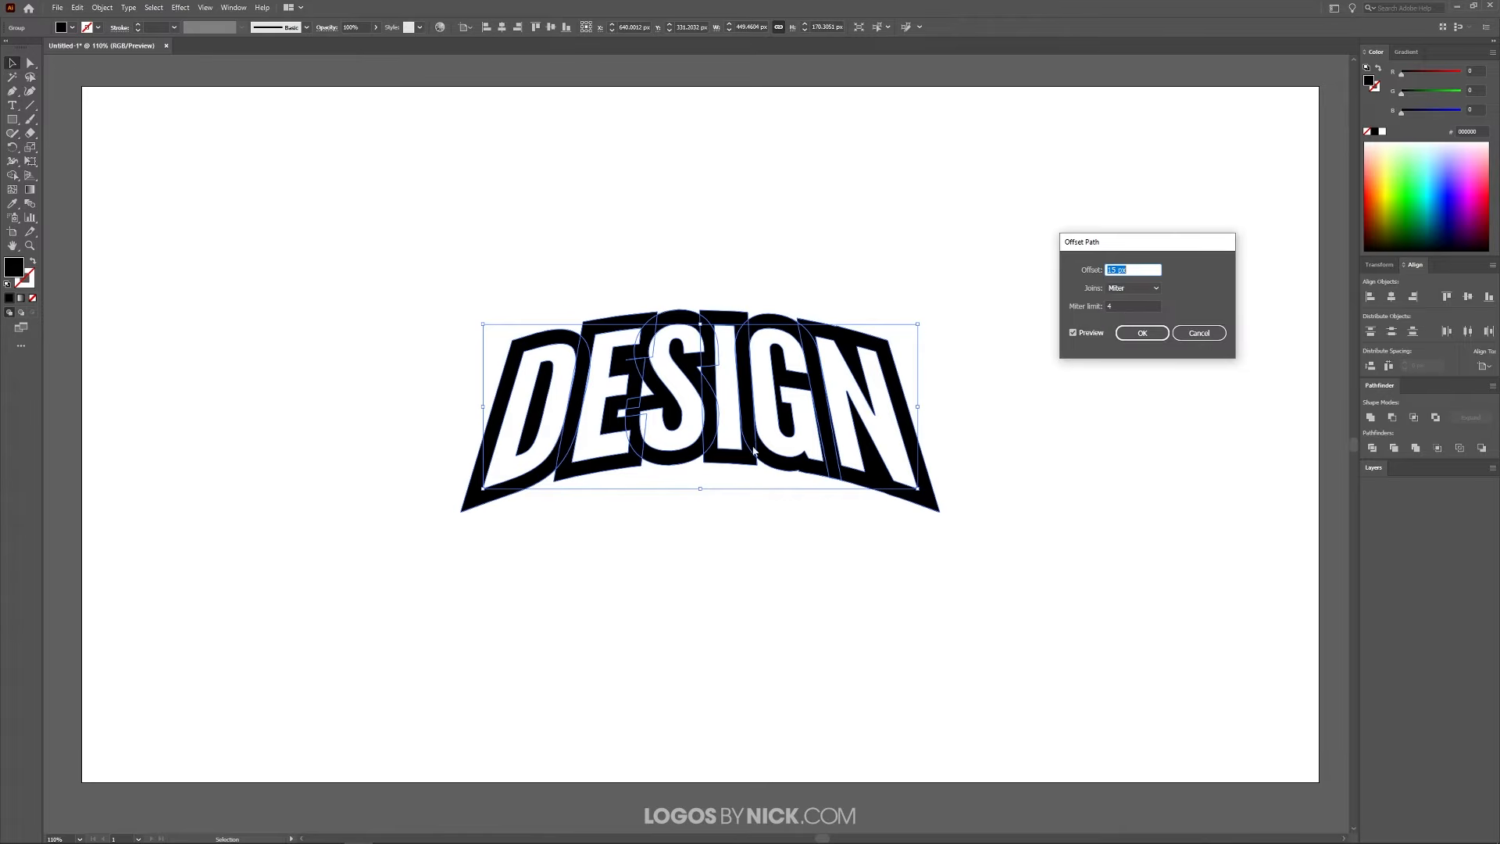
# Preview Round and Bevel joins for the offset, apply it with Miter joins, and deselect the artwork
pyautogui.click(1153, 289)
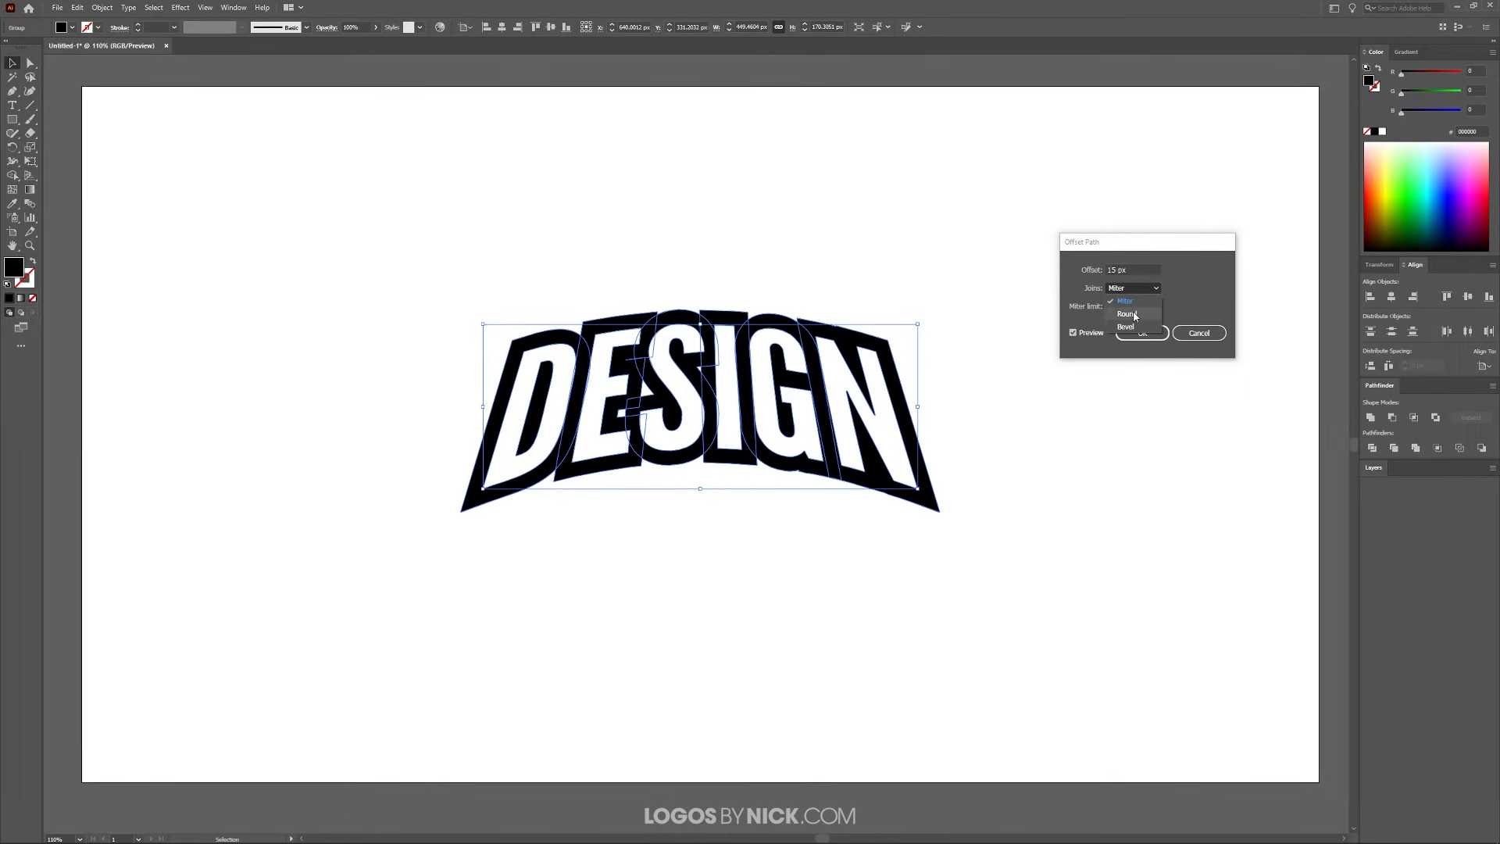
pyautogui.click(1136, 316)
pyautogui.click(1149, 289)
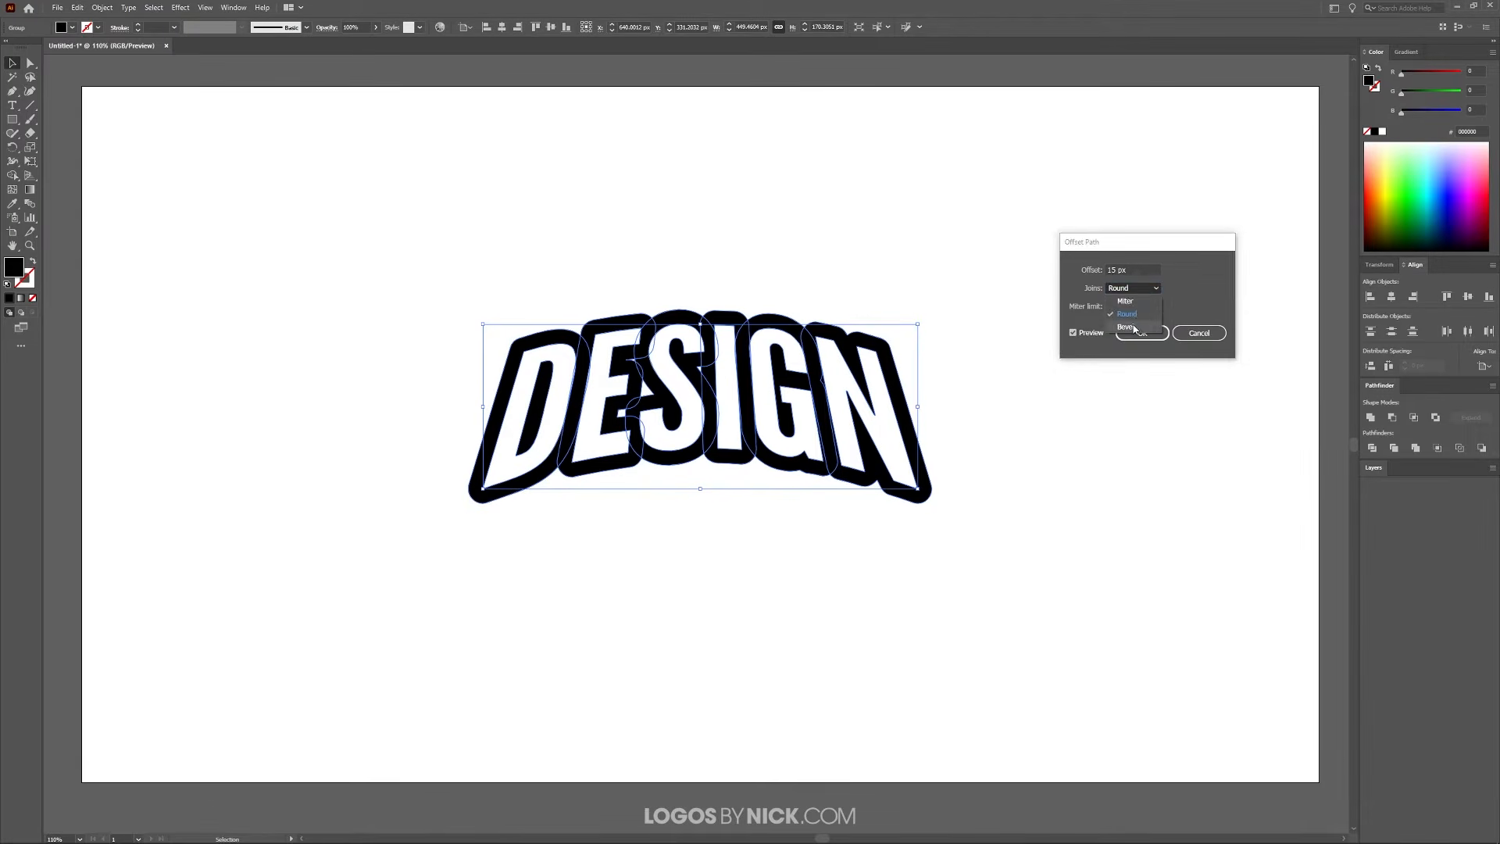
pyautogui.click(1137, 326)
pyautogui.click(1148, 288)
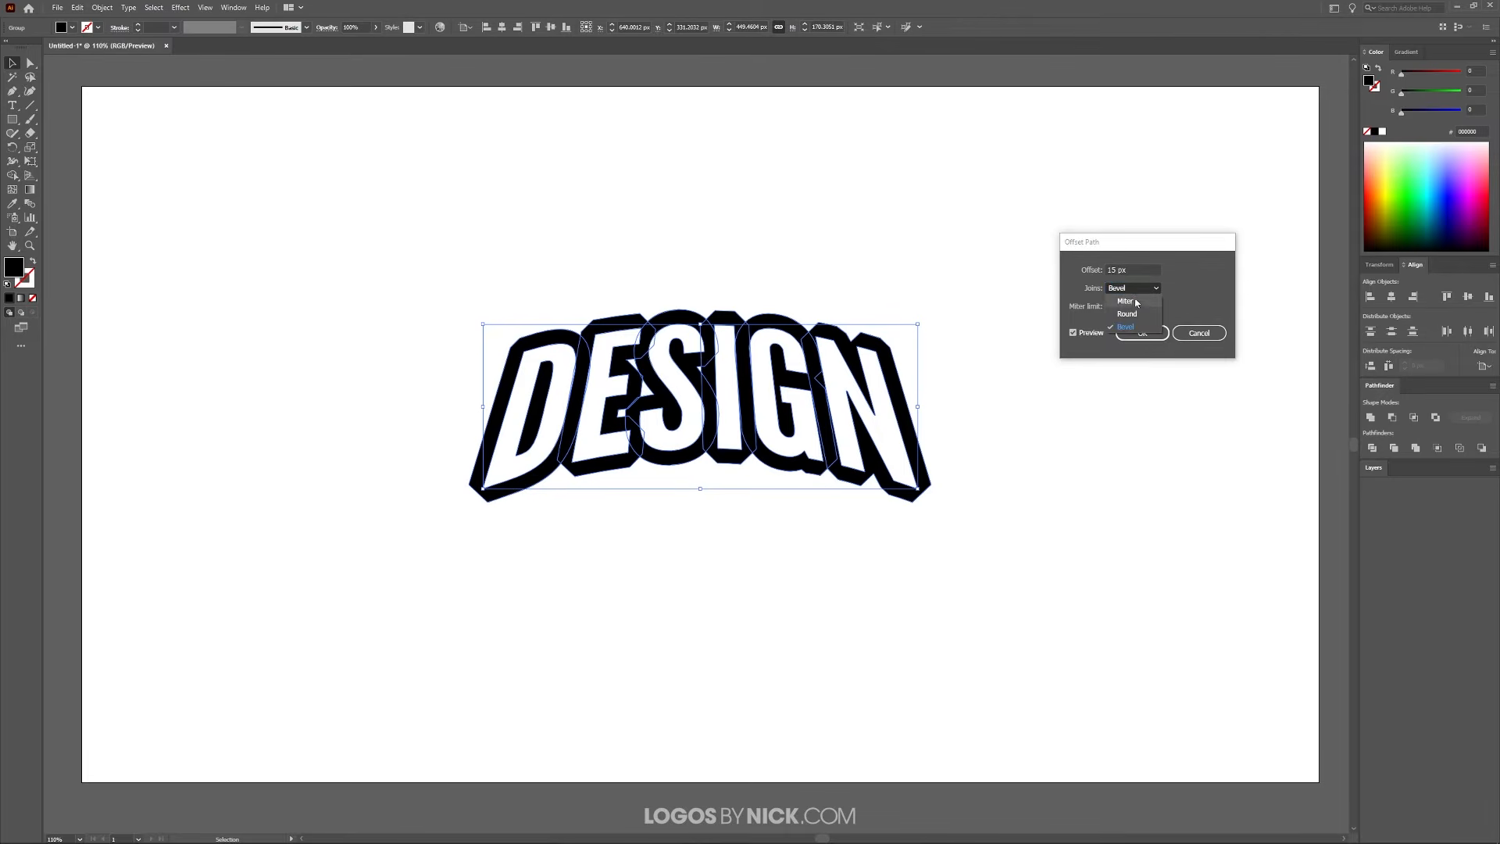
pyautogui.click(1135, 307)
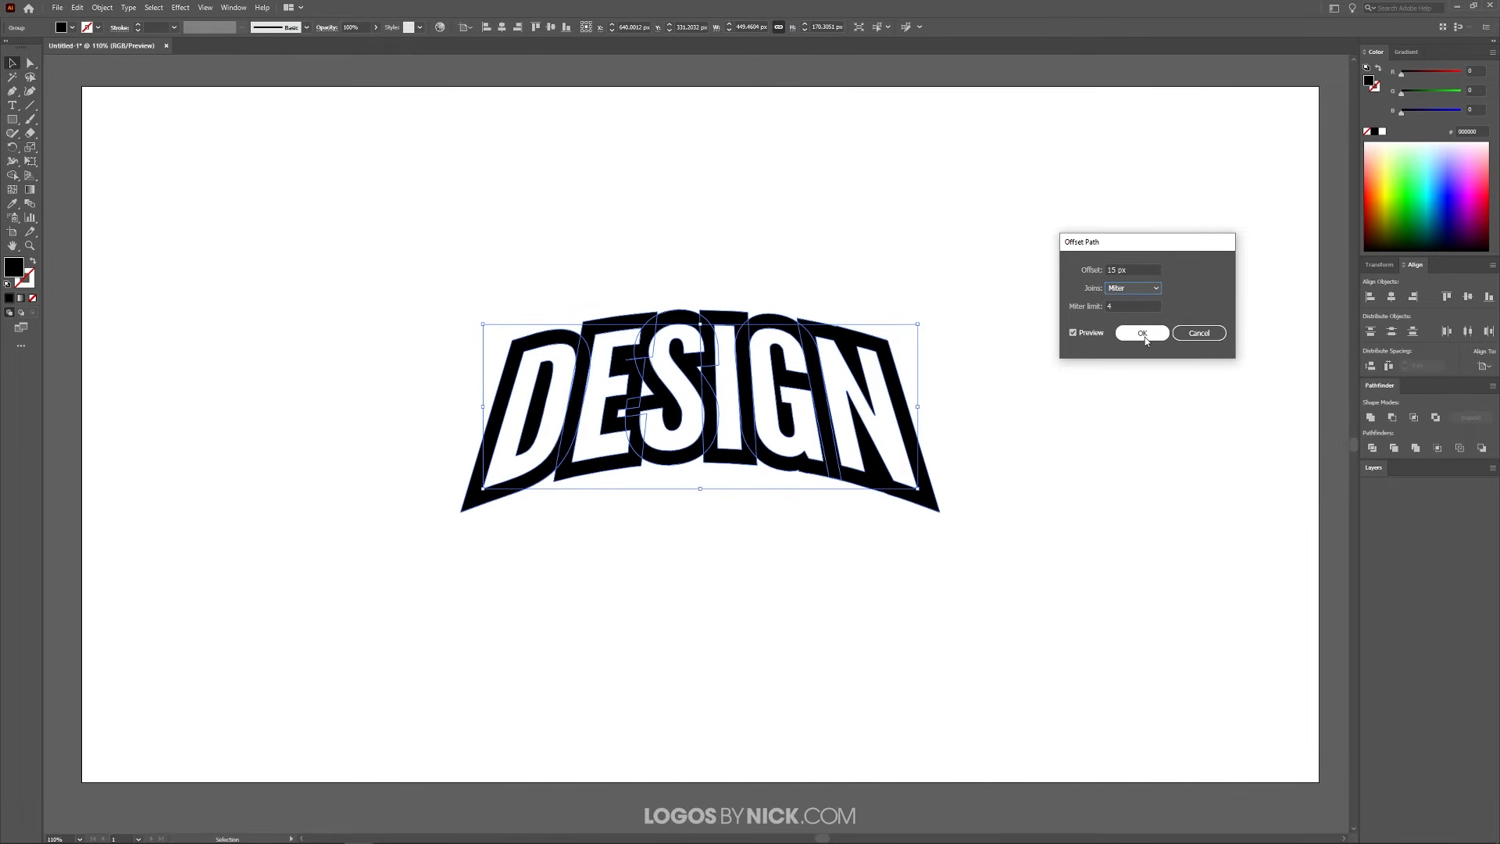
pyautogui.click(1143, 334)
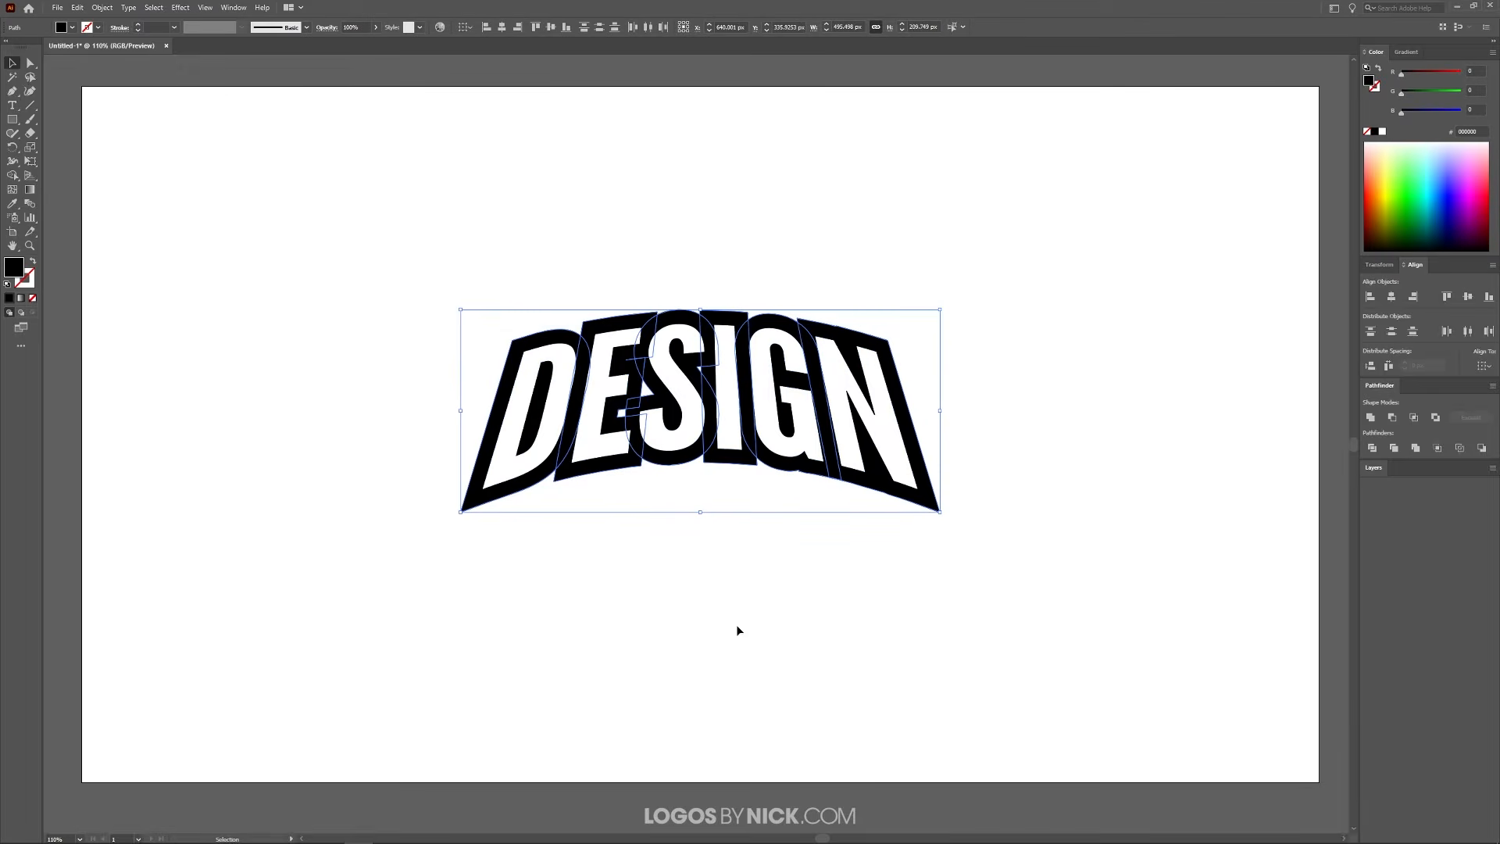
pyautogui.click(797, 563)
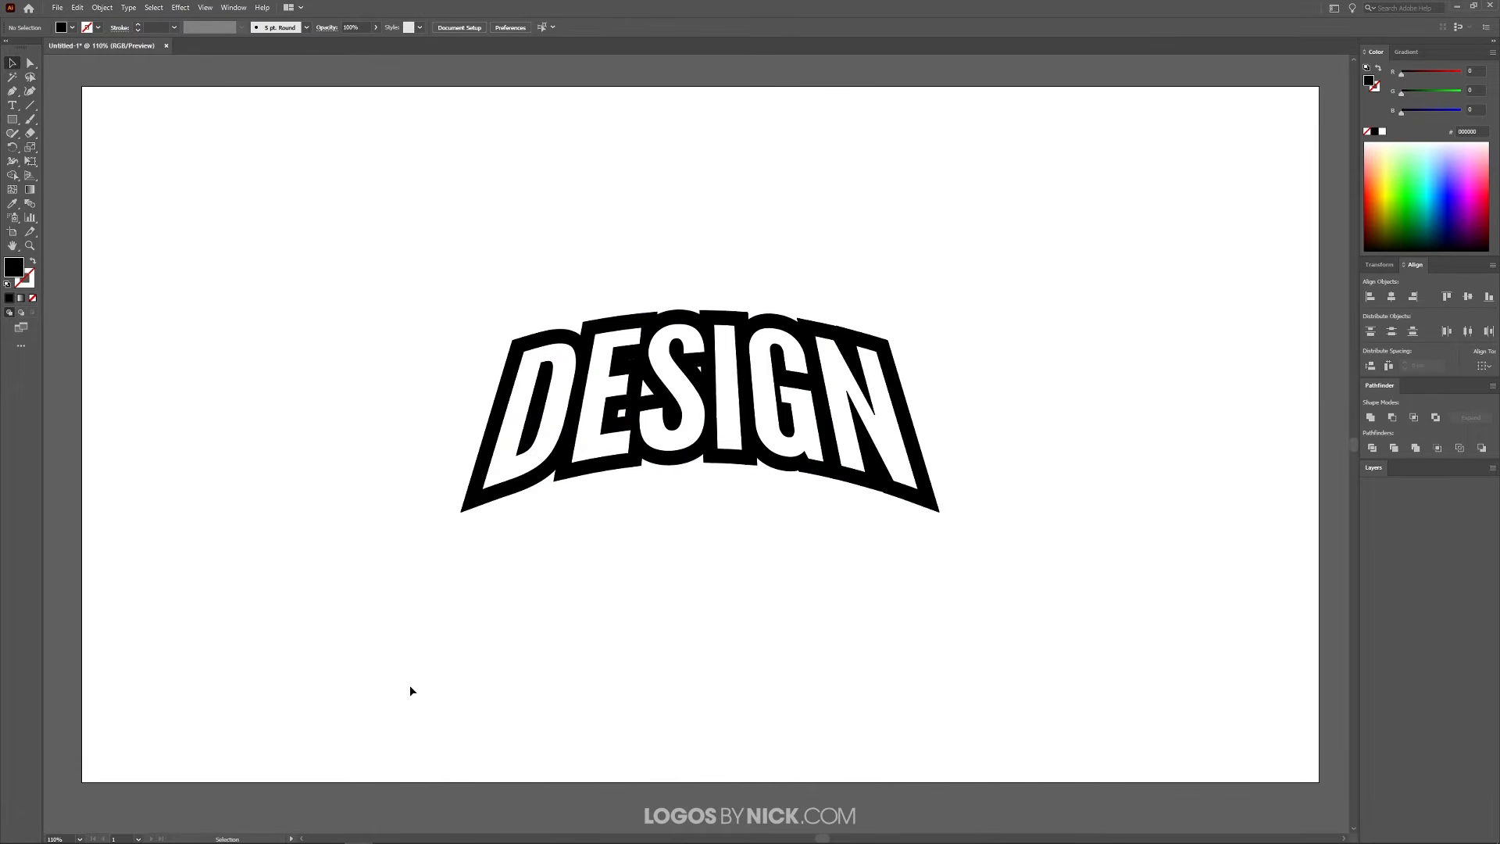
# Ungroup the overlapping black offset letters and unite them into a single outline shape
pyautogui.click(473, 506)
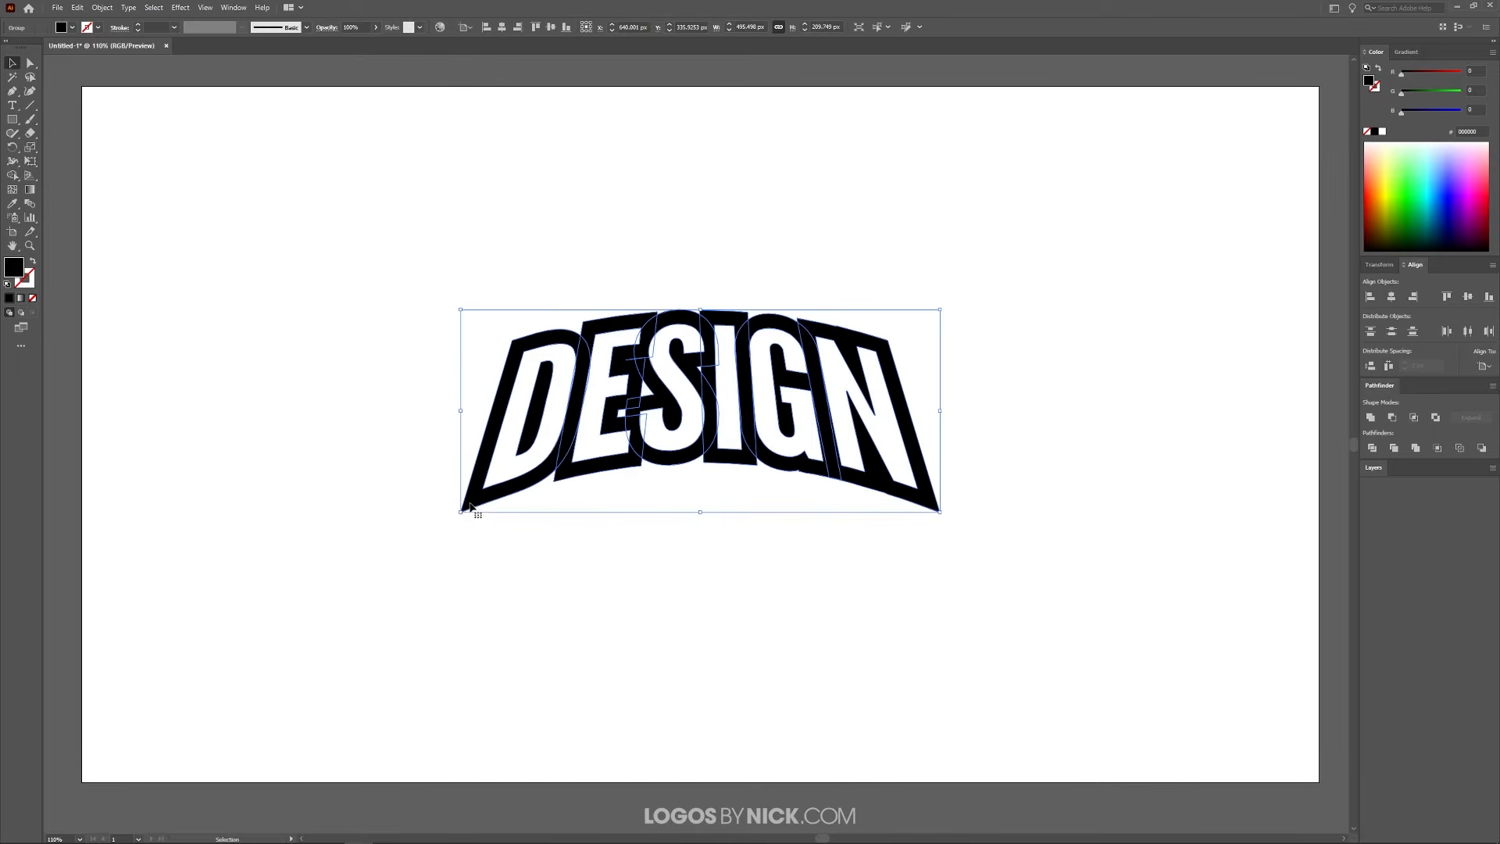
pyautogui.click(103, 7)
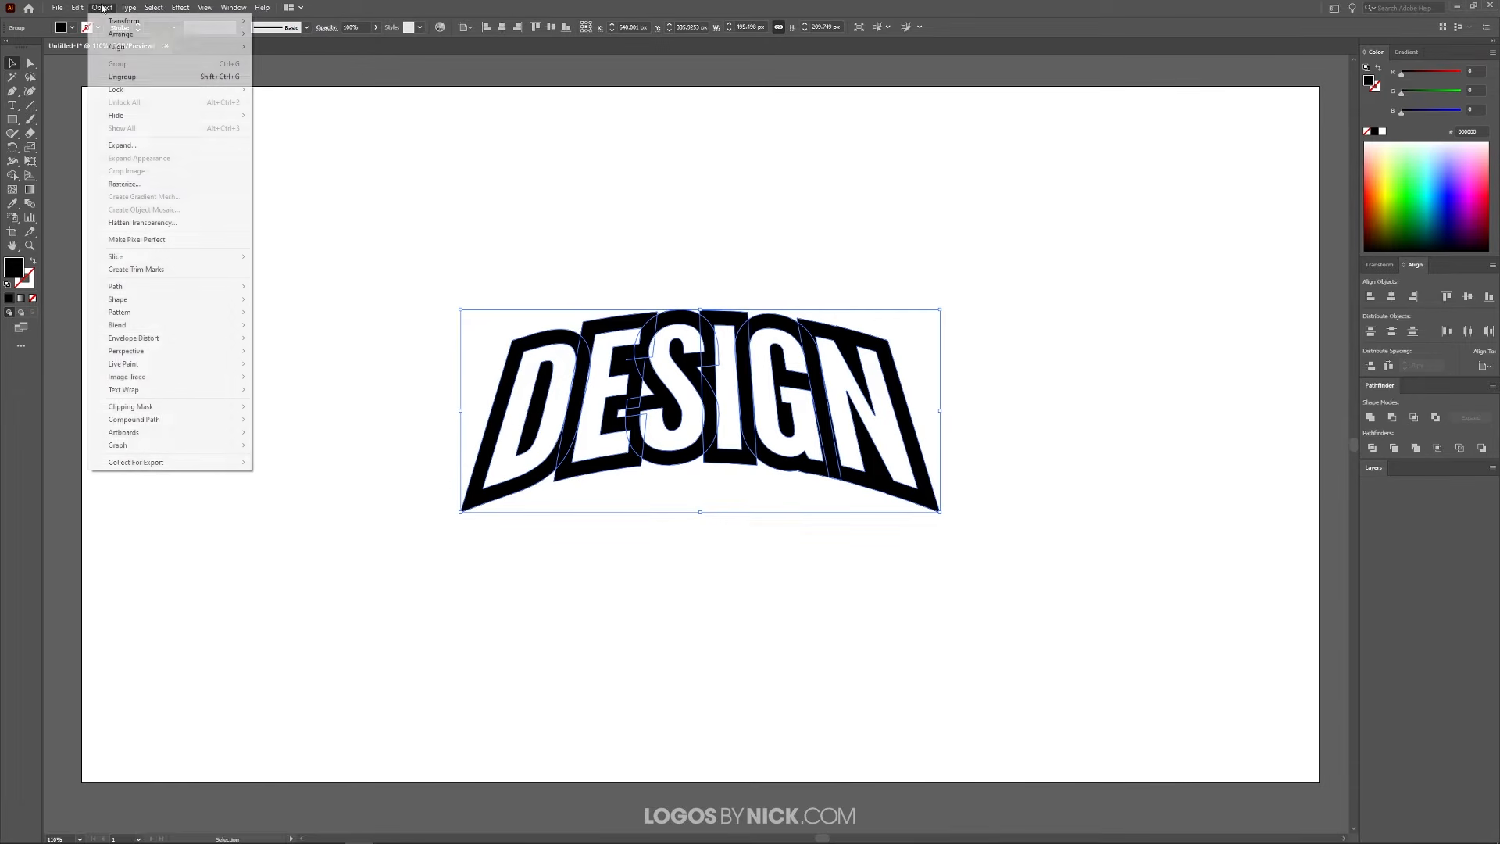
pyautogui.click(126, 76)
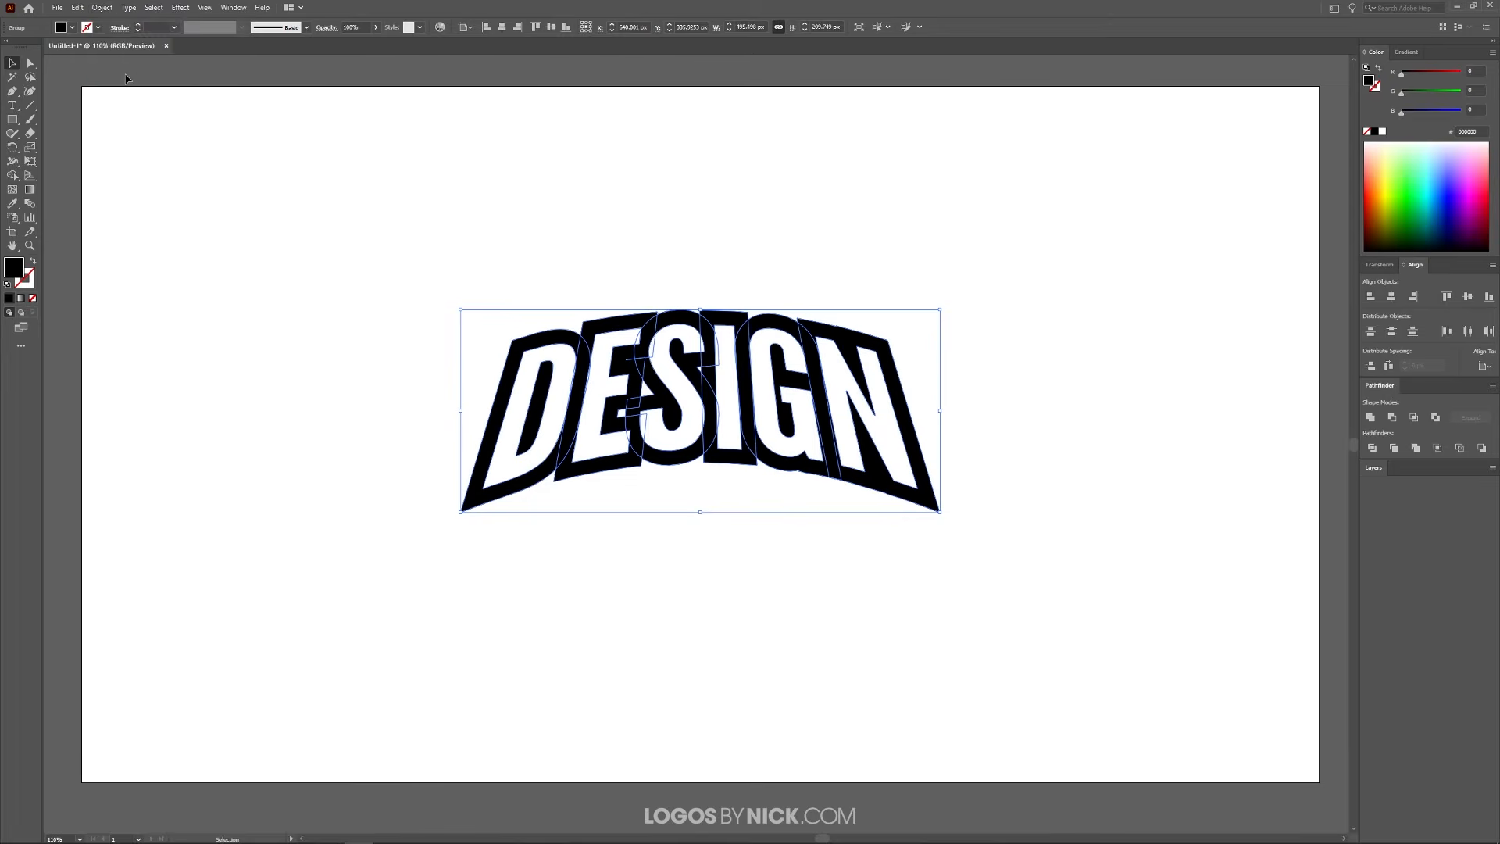
pyautogui.click(1374, 418)
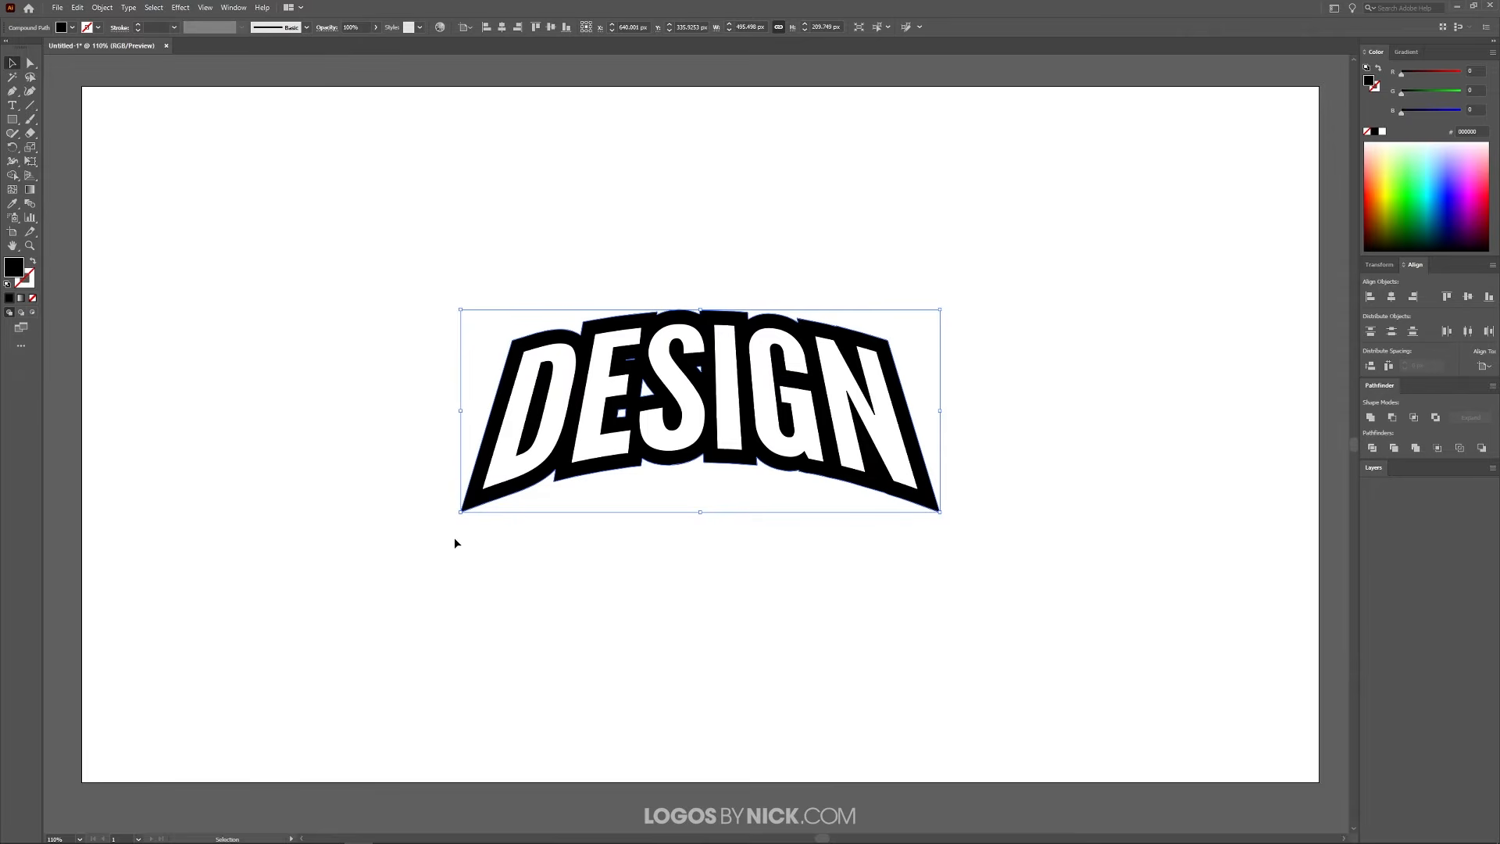
# Lower the opacity of the white lettering and the black outline together to 51%, and deselect them
pyautogui.moveTo(1099, 678); pyautogui.dragTo(307, 176)
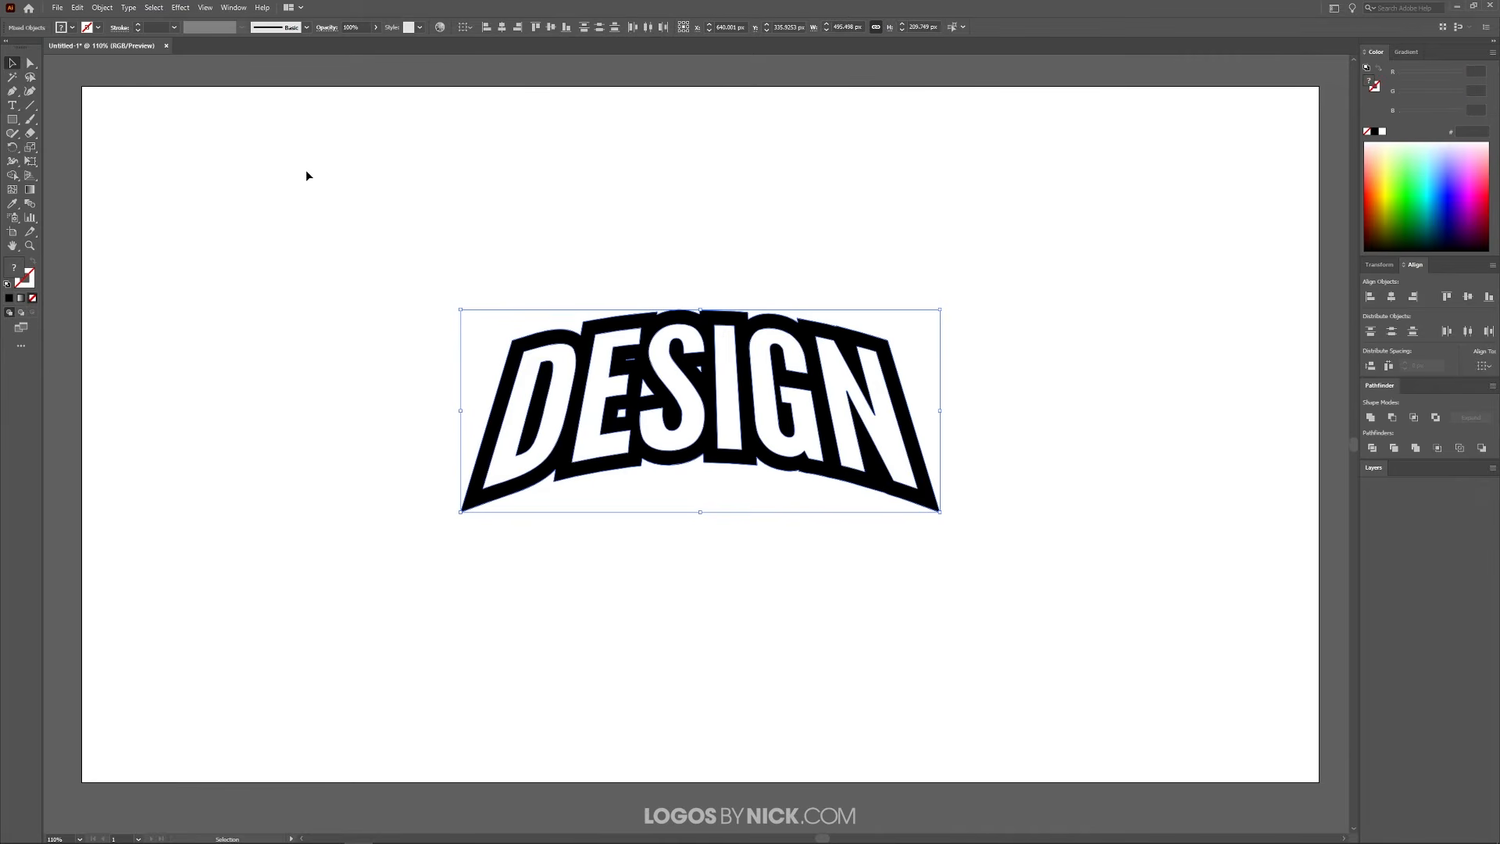
pyautogui.click(376, 27)
pyautogui.moveTo(374, 42); pyautogui.dragTo(352, 44)
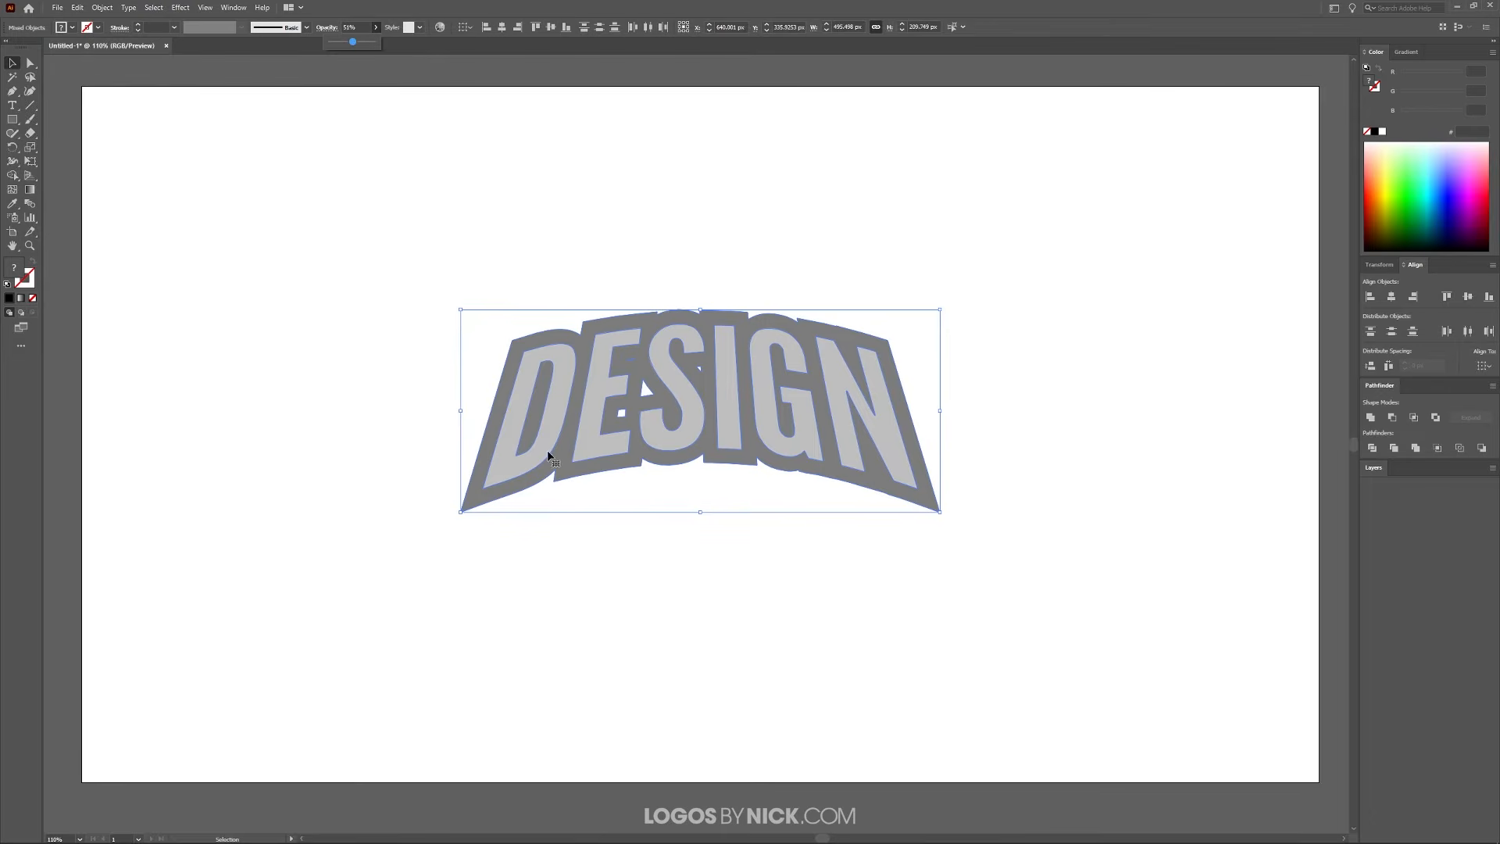
pyautogui.click(1124, 256)
pyautogui.click(1124, 255)
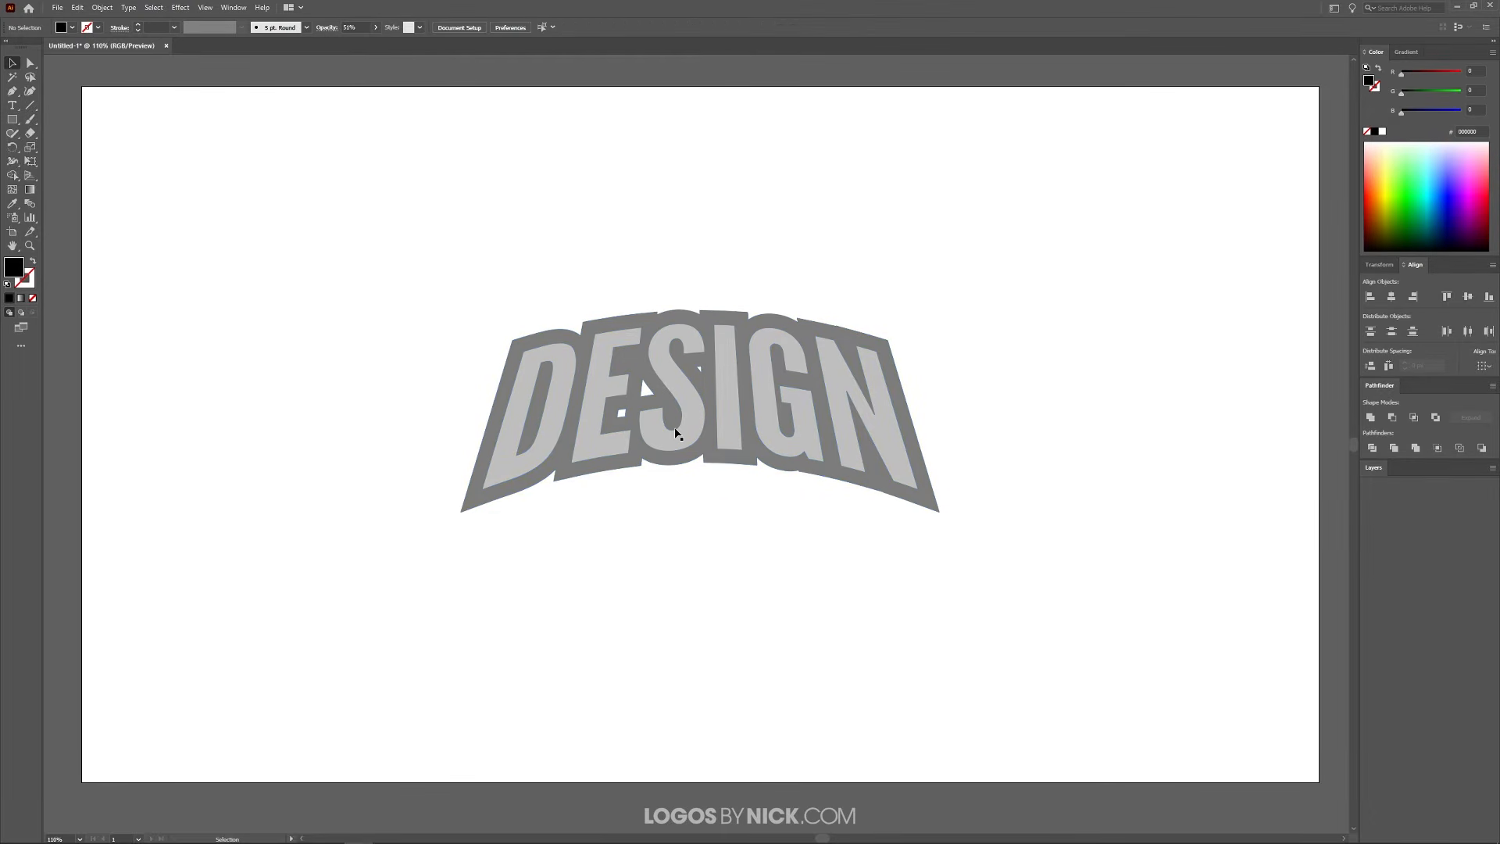
# Duplicate the outline shape, move the copy down, and scale it proportionally about its center to about 413 px wide
pyautogui.click(471, 506)
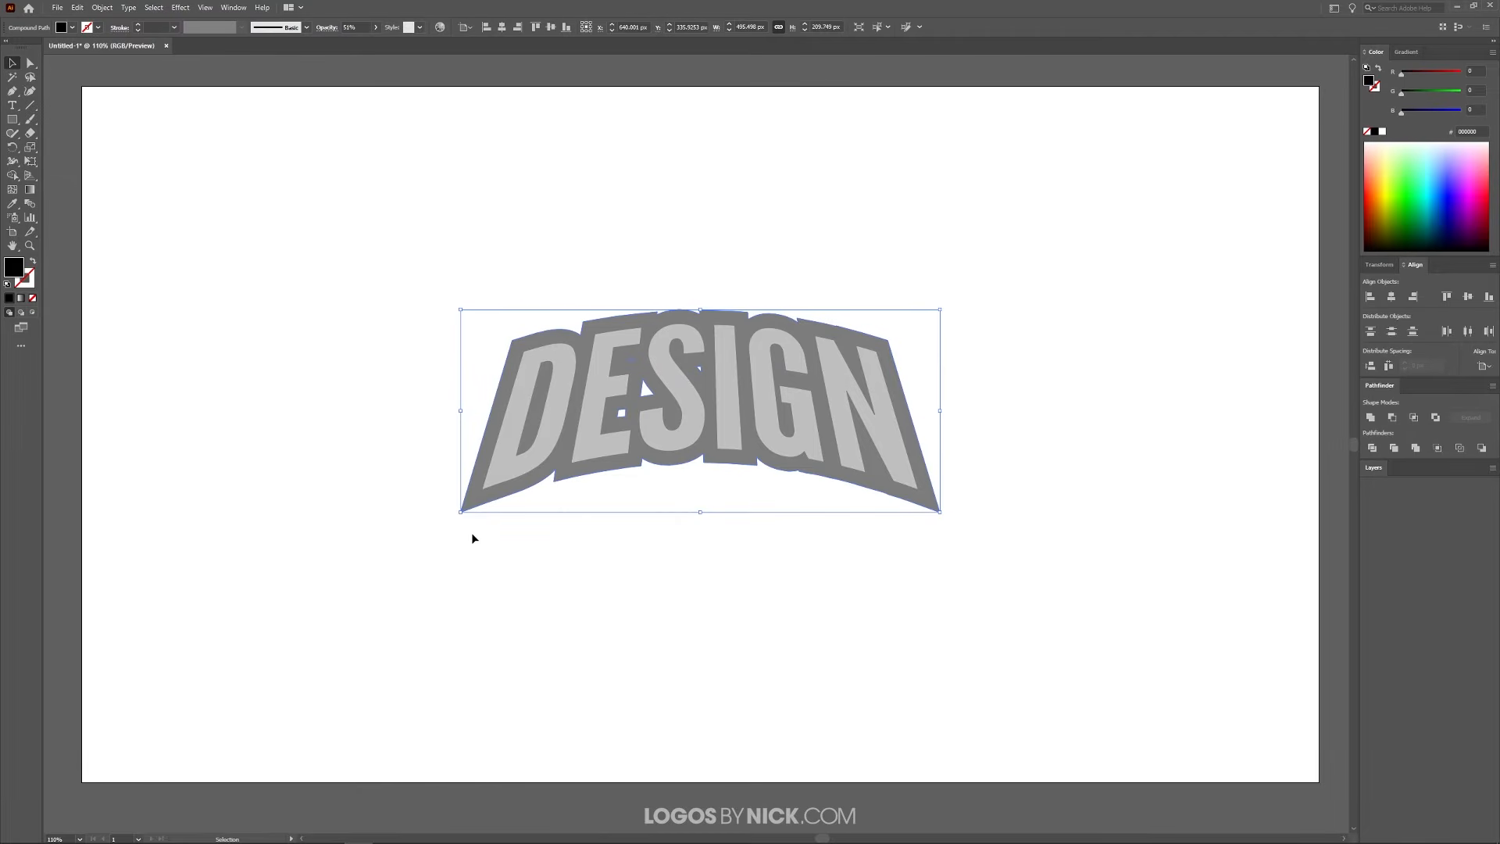
pyautogui.moveTo(479, 501)
pyautogui.mouseDown()
pyautogui.moveTo(497, 543)
pyautogui.moveTo(499, 520)
pyautogui.moveTo(481, 554)
pyautogui.moveTo(480, 529)
pyautogui.mouseUp()
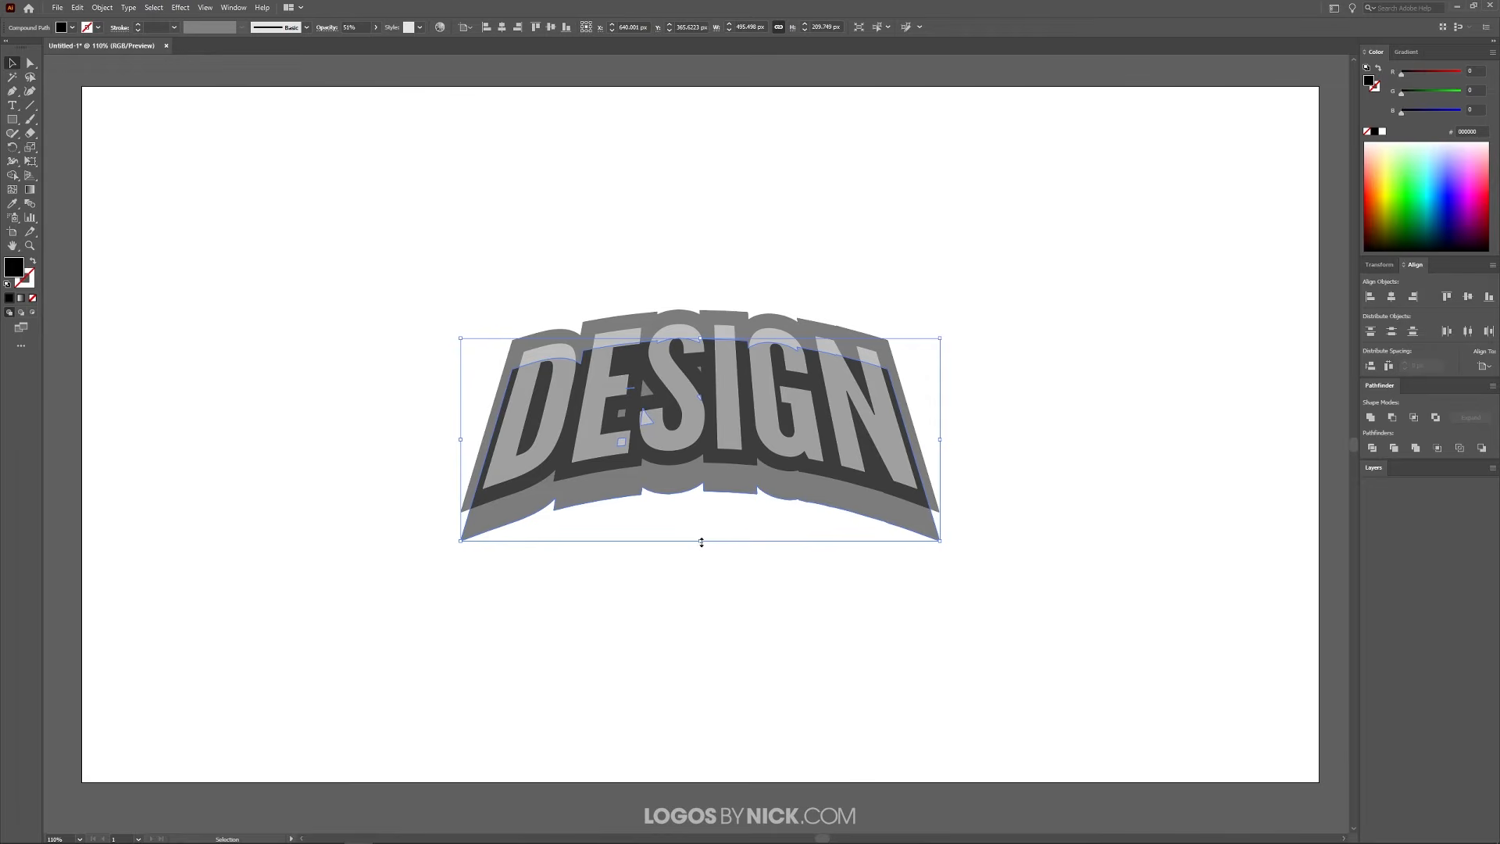
pyautogui.moveTo(701, 542); pyautogui.dragTo(717, 527)
pyautogui.moveTo(723, 471); pyautogui.dragTo(720, 494)
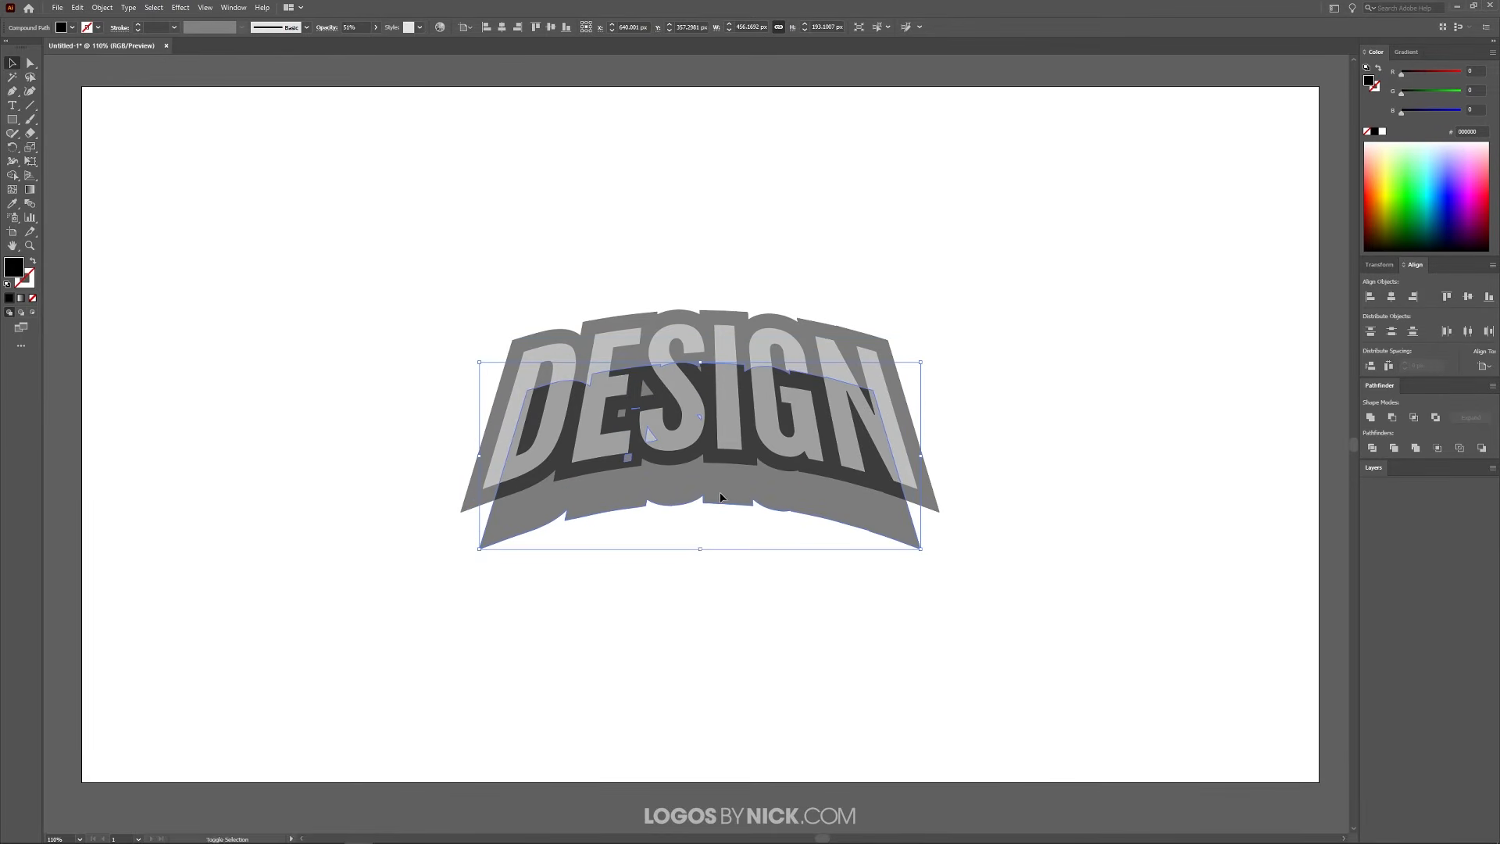
pyautogui.click(702, 545)
pyautogui.click(725, 500)
pyautogui.moveTo(700, 553); pyautogui.dragTo(714, 531)
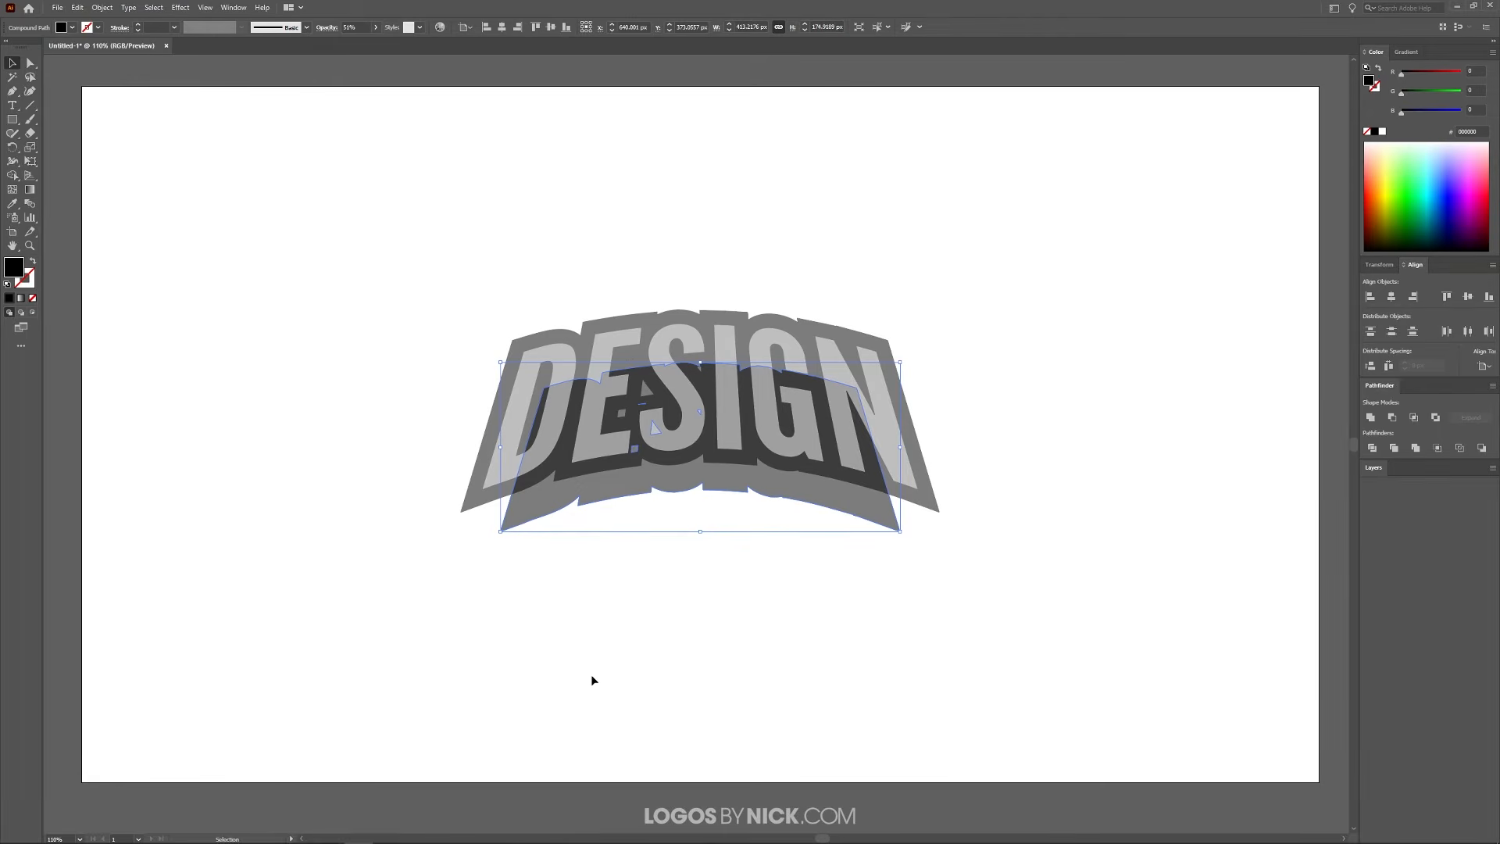
pyautogui.click(1075, 434)
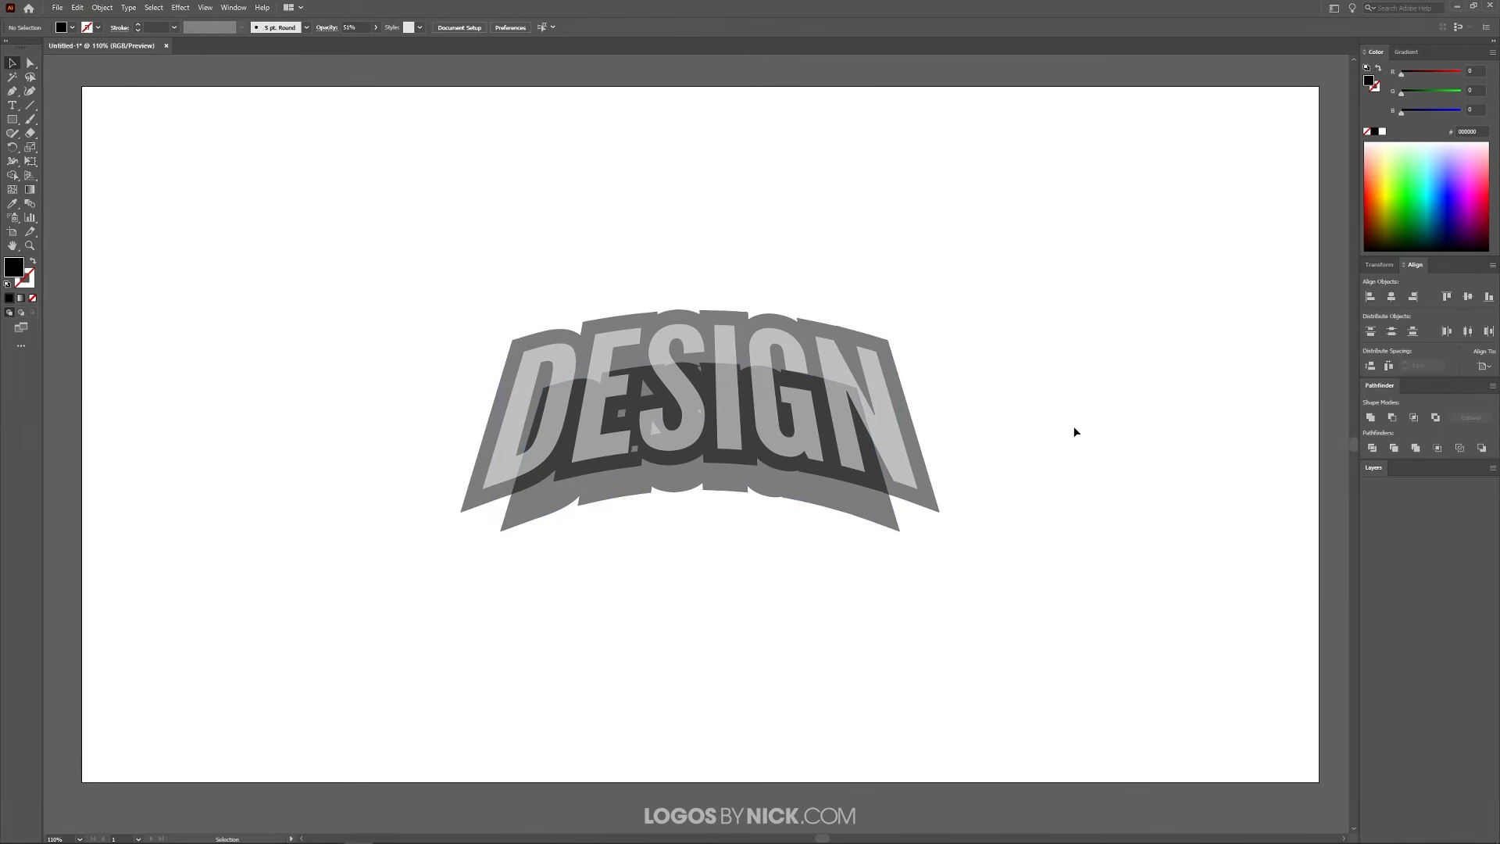
# Start a Pen shape at the smaller copy's lower-left tip and trace over the lettering to the large outline's lower-right tip
pyautogui.click(12, 92)
pyautogui.scroll(1, 758, 444)
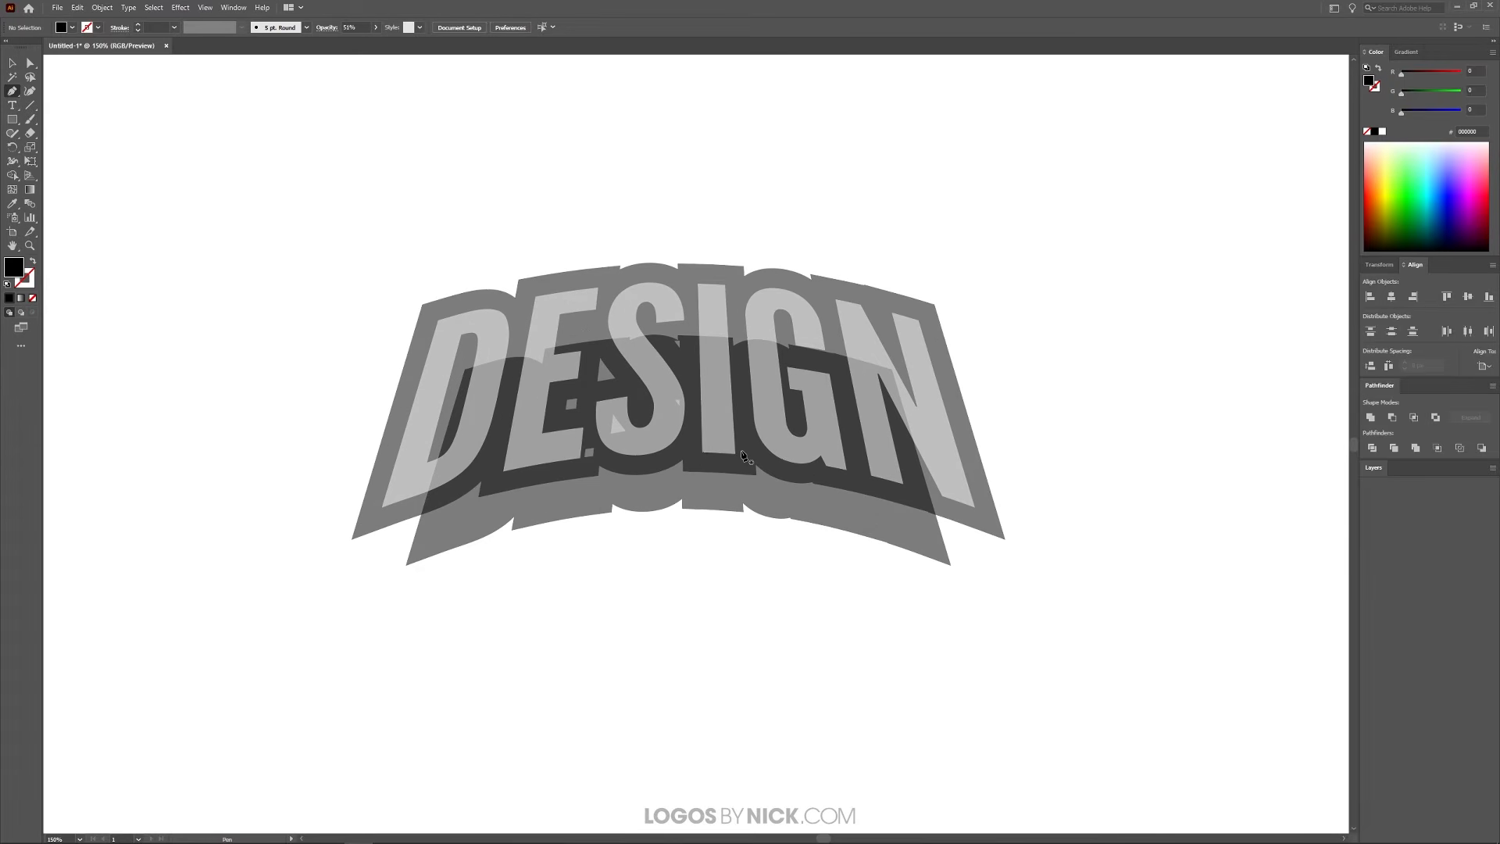
pyautogui.click(205, 8)
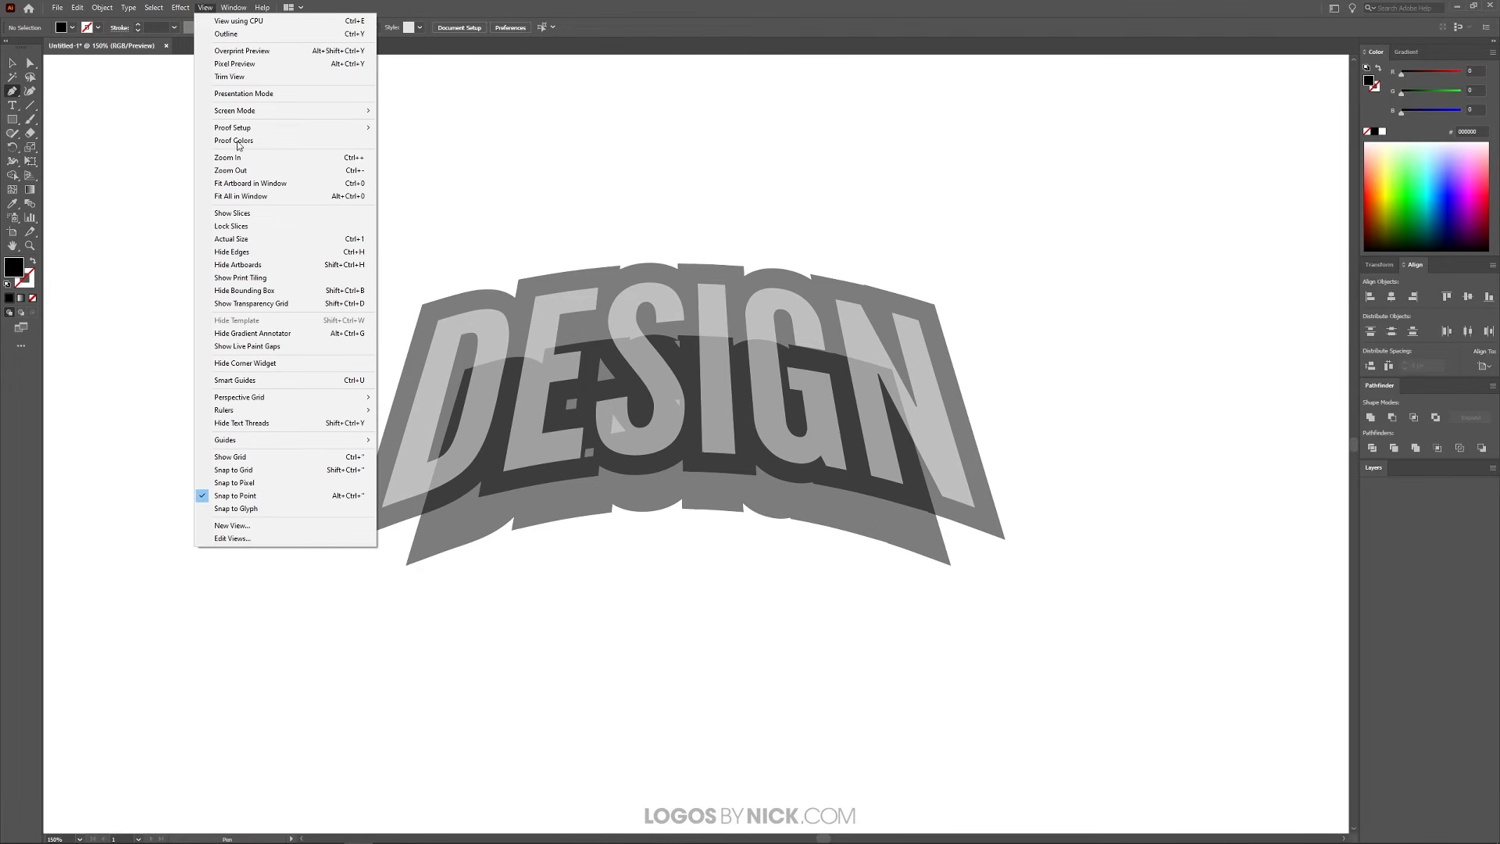
pyautogui.click(207, 8)
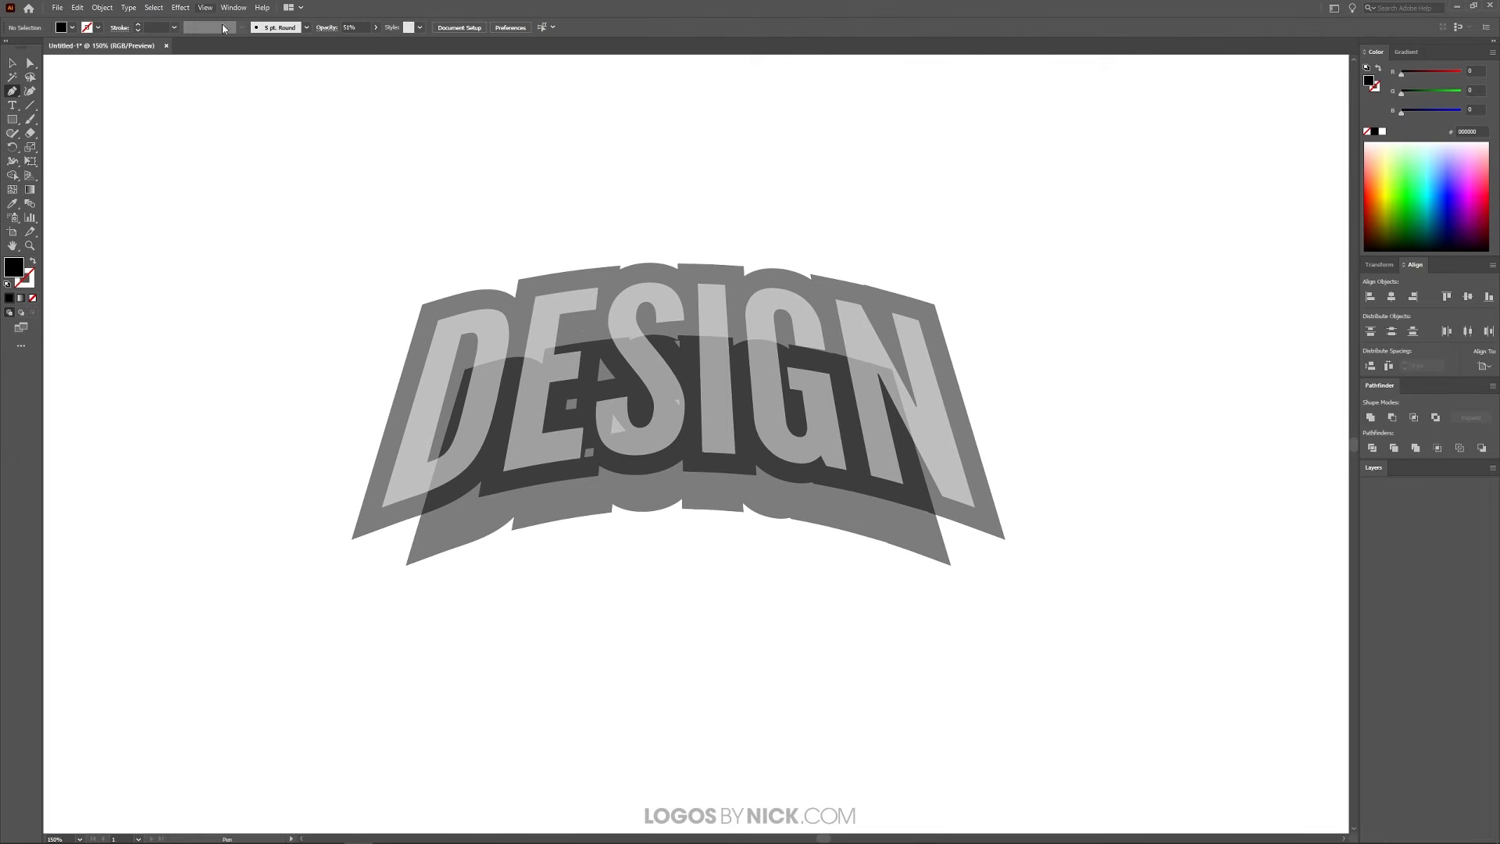
pyautogui.click(406, 564)
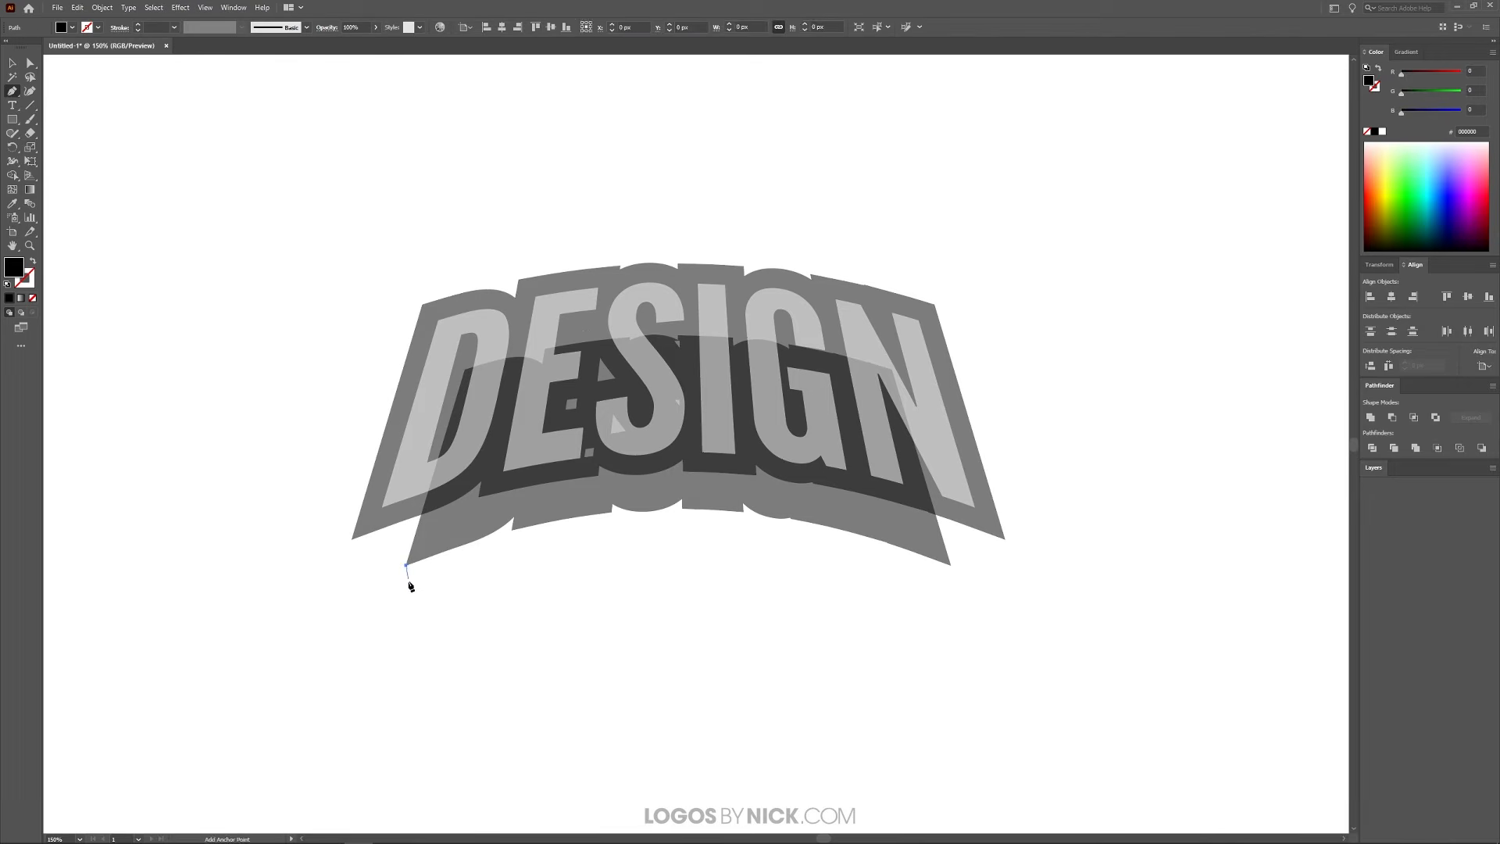
pyautogui.click(351, 541)
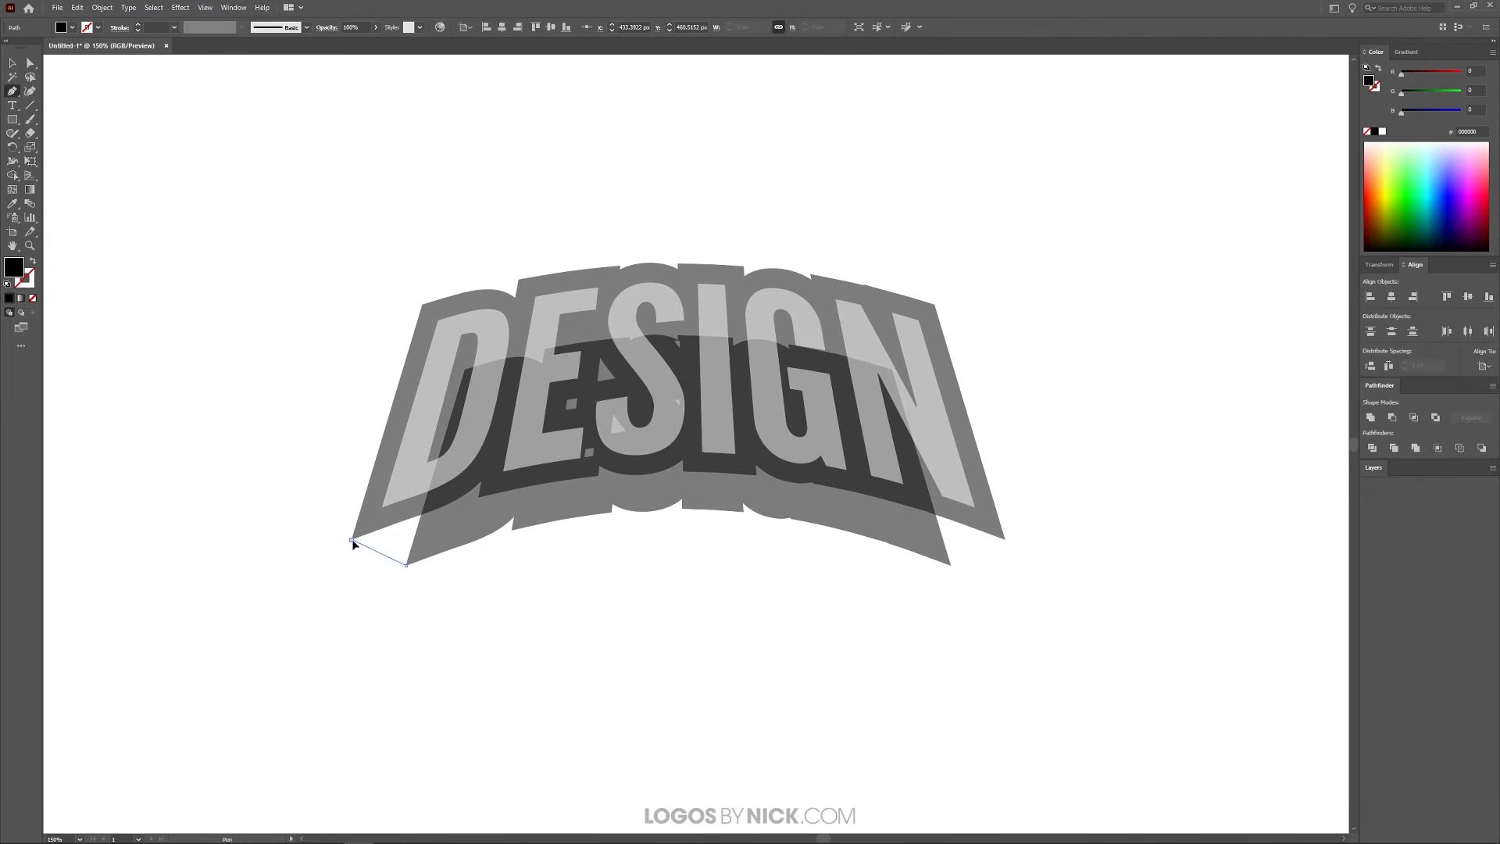
pyautogui.click(379, 510)
pyautogui.click(408, 483)
pyautogui.click(439, 466)
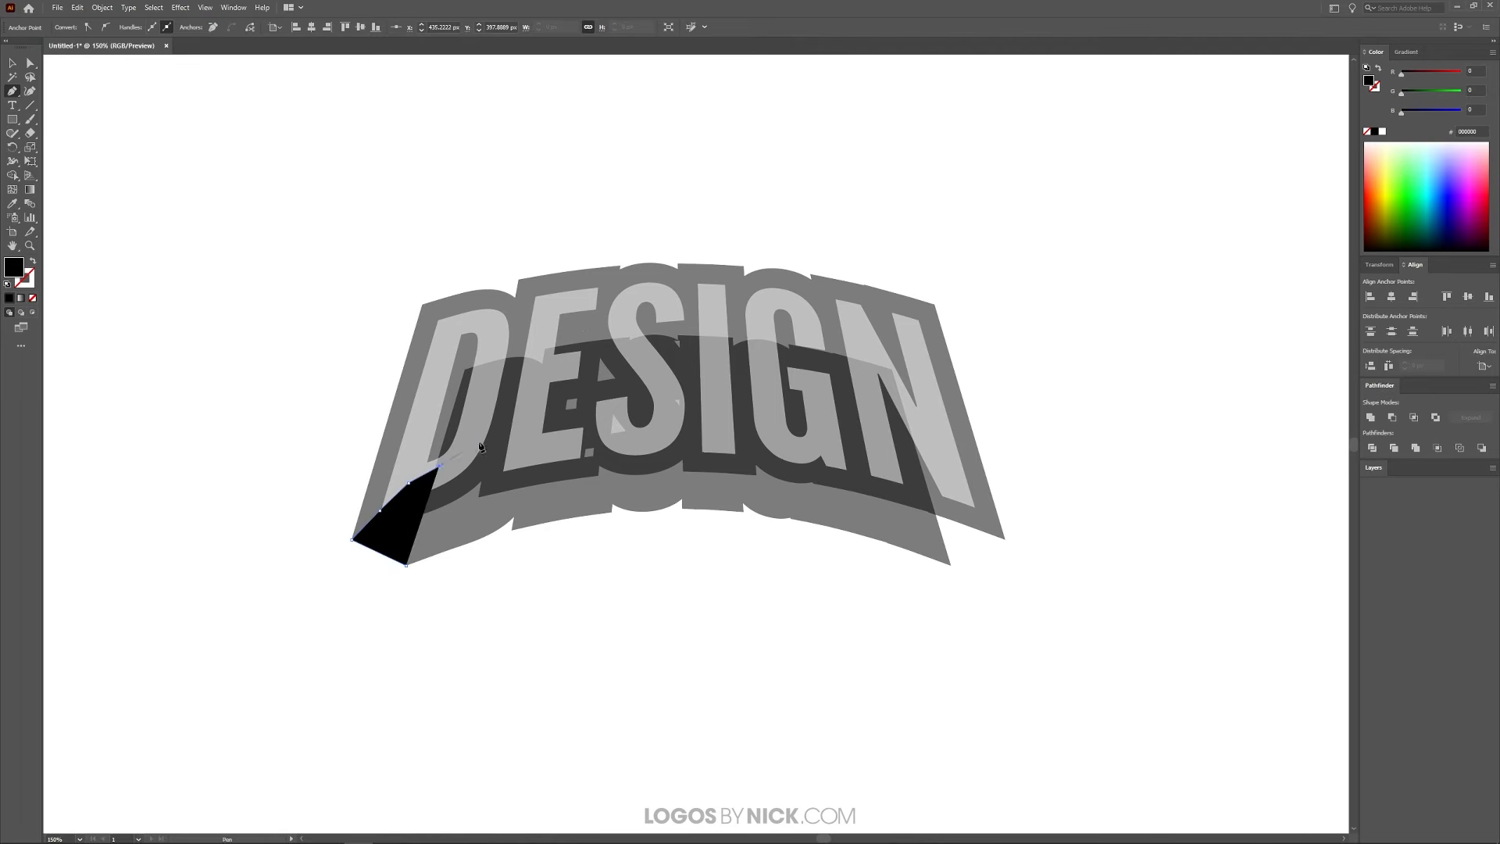
pyautogui.click(480, 442)
pyautogui.click(516, 415)
pyautogui.click(563, 378)
pyautogui.click(569, 372)
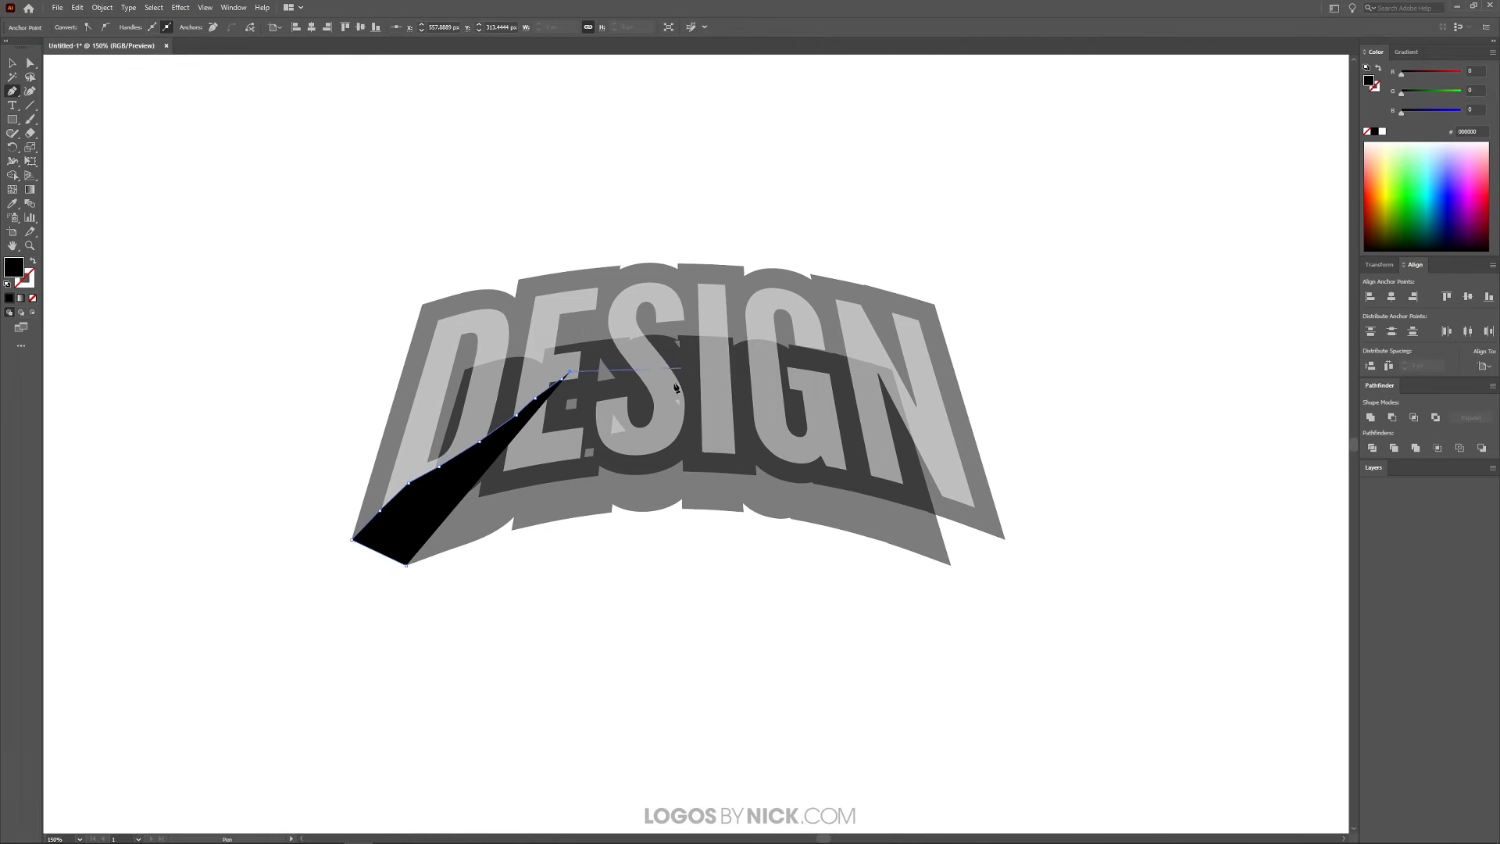
pyautogui.click(639, 367)
pyautogui.click(689, 360)
pyautogui.click(757, 365)
pyautogui.click(837, 391)
pyautogui.click(892, 441)
pyautogui.click(928, 464)
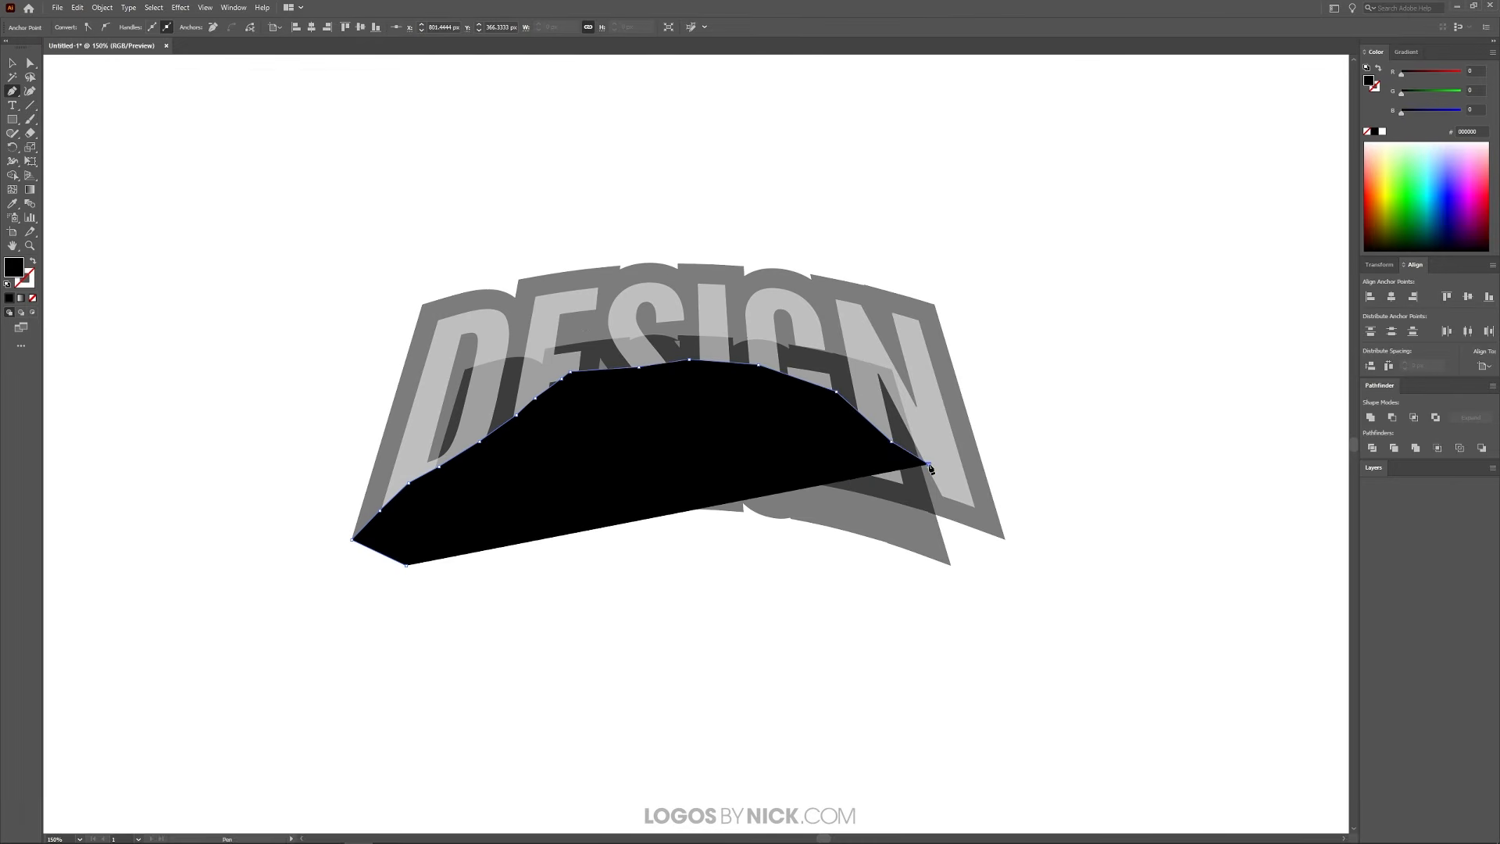
pyautogui.click(1006, 540)
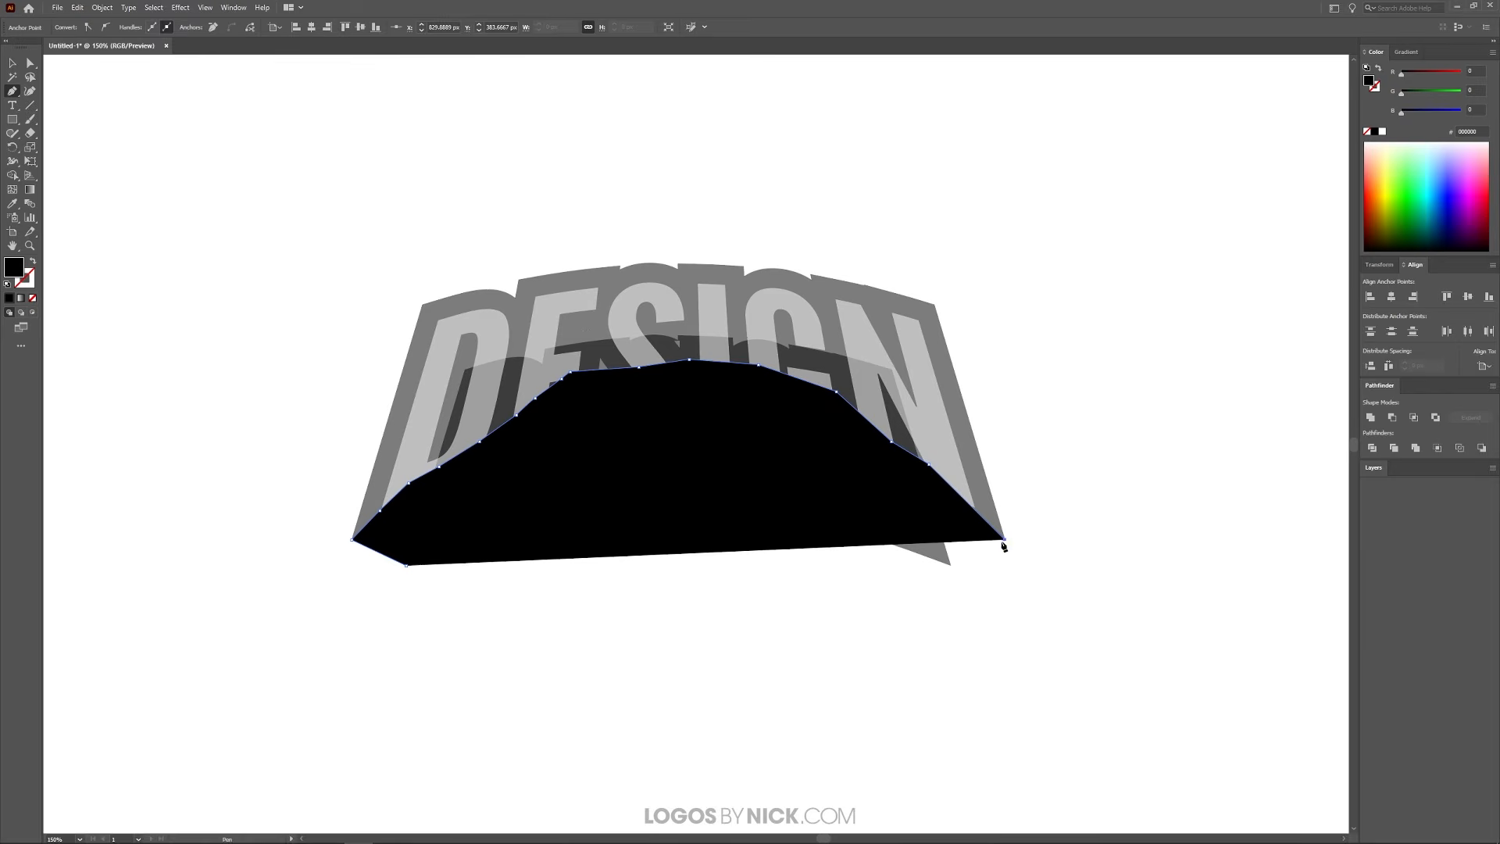
# Continue the Pen shape through the smaller copy's lower-right tip and back along the inside of its lower edge, closing it at the starting point
pyautogui.click(951, 565)
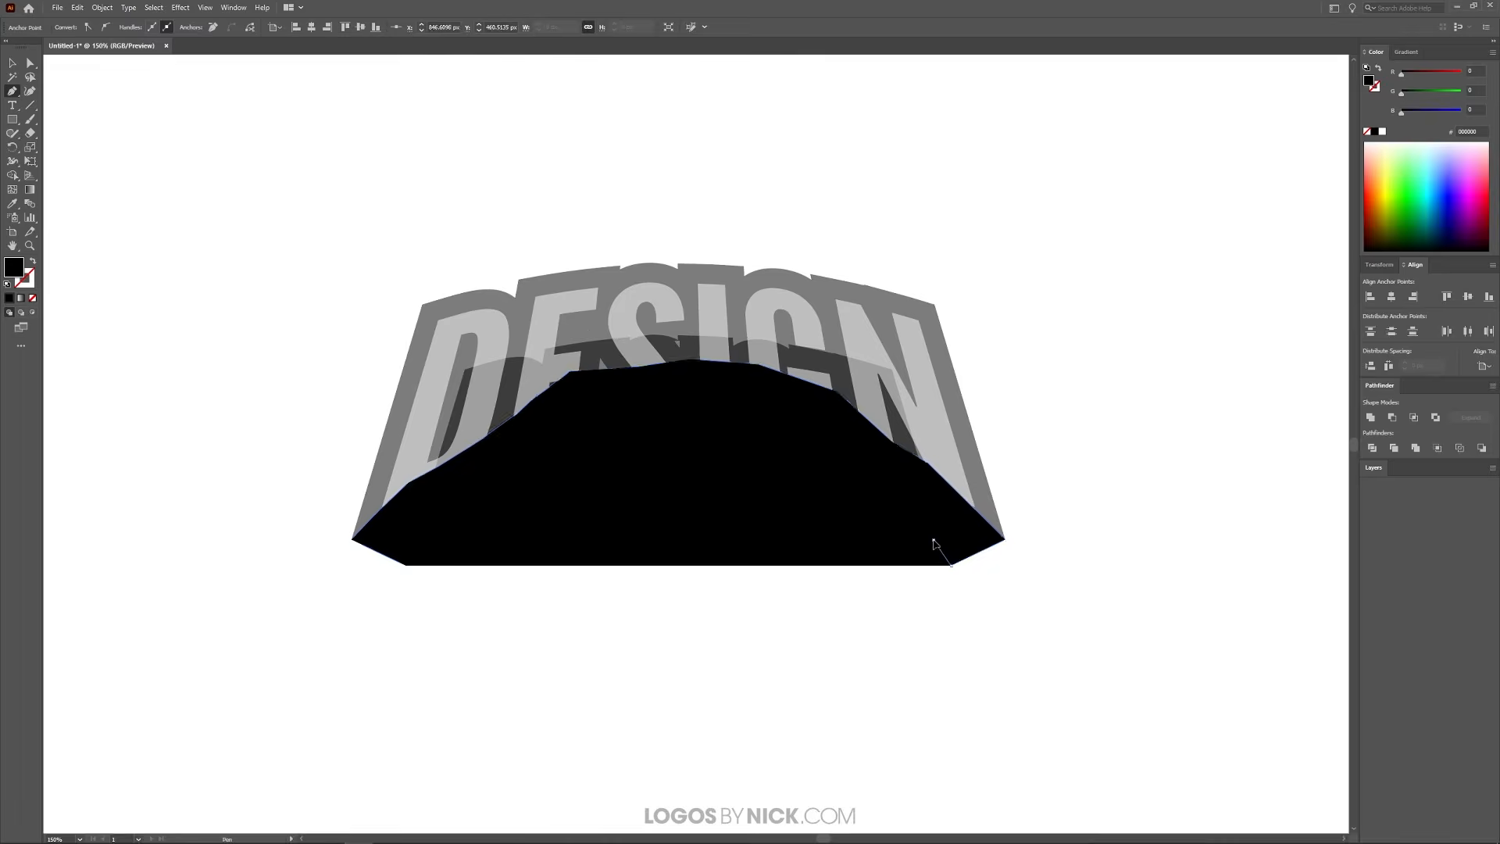
pyautogui.click(934, 539)
pyautogui.click(912, 526)
pyautogui.click(860, 509)
pyautogui.click(790, 495)
pyautogui.click(765, 495)
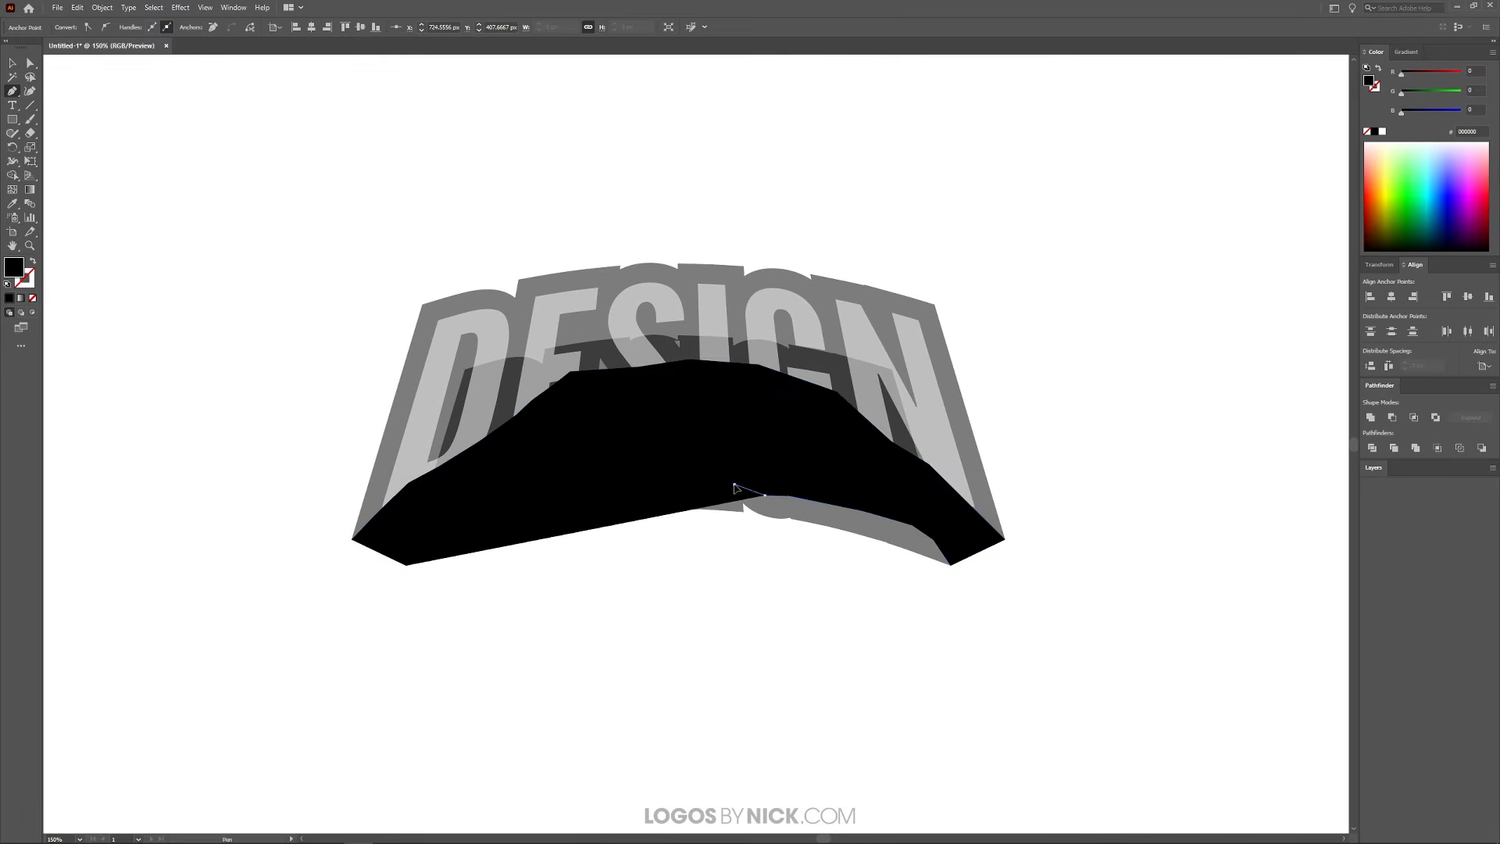
pyautogui.click(734, 484)
pyautogui.click(687, 486)
pyautogui.click(624, 480)
pyautogui.click(585, 485)
pyautogui.click(513, 496)
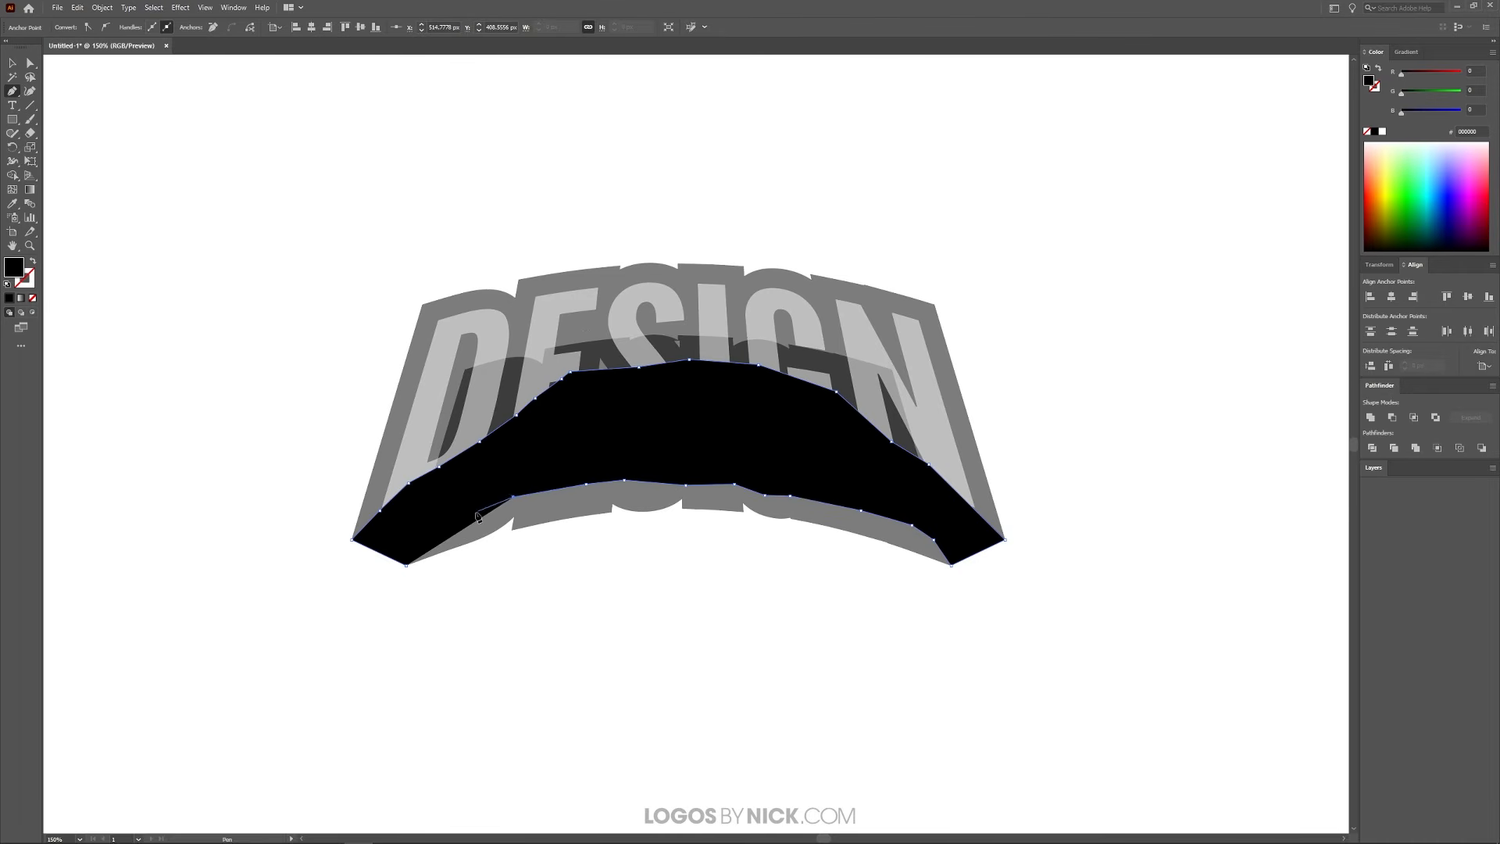
pyautogui.click(476, 511)
pyautogui.click(406, 566)
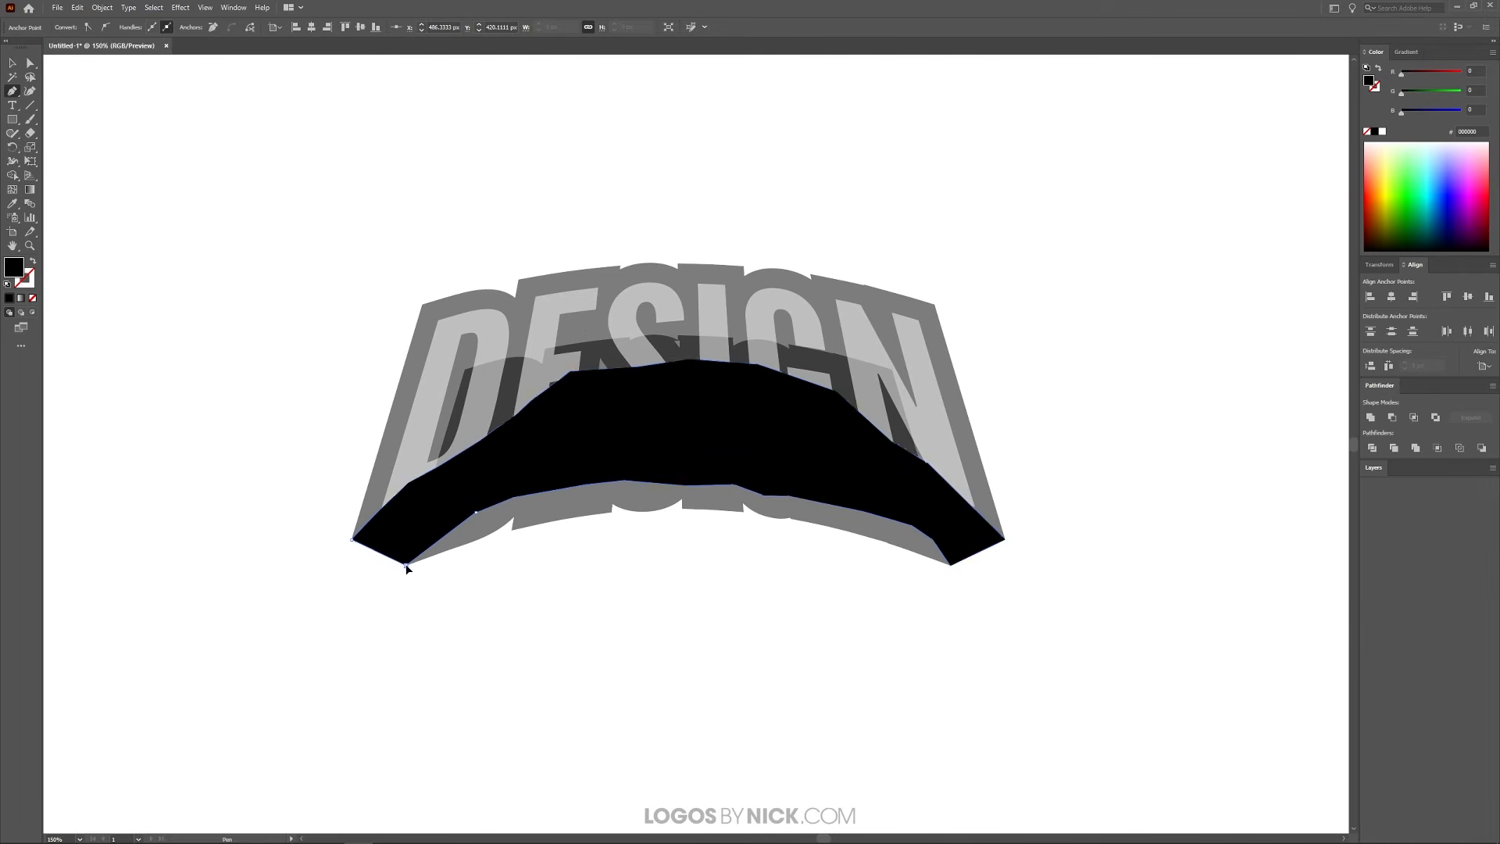
# Unite the pen-drawn shape, the smaller lowered copy and the large outline into a single black shape
pyautogui.click(10, 65)
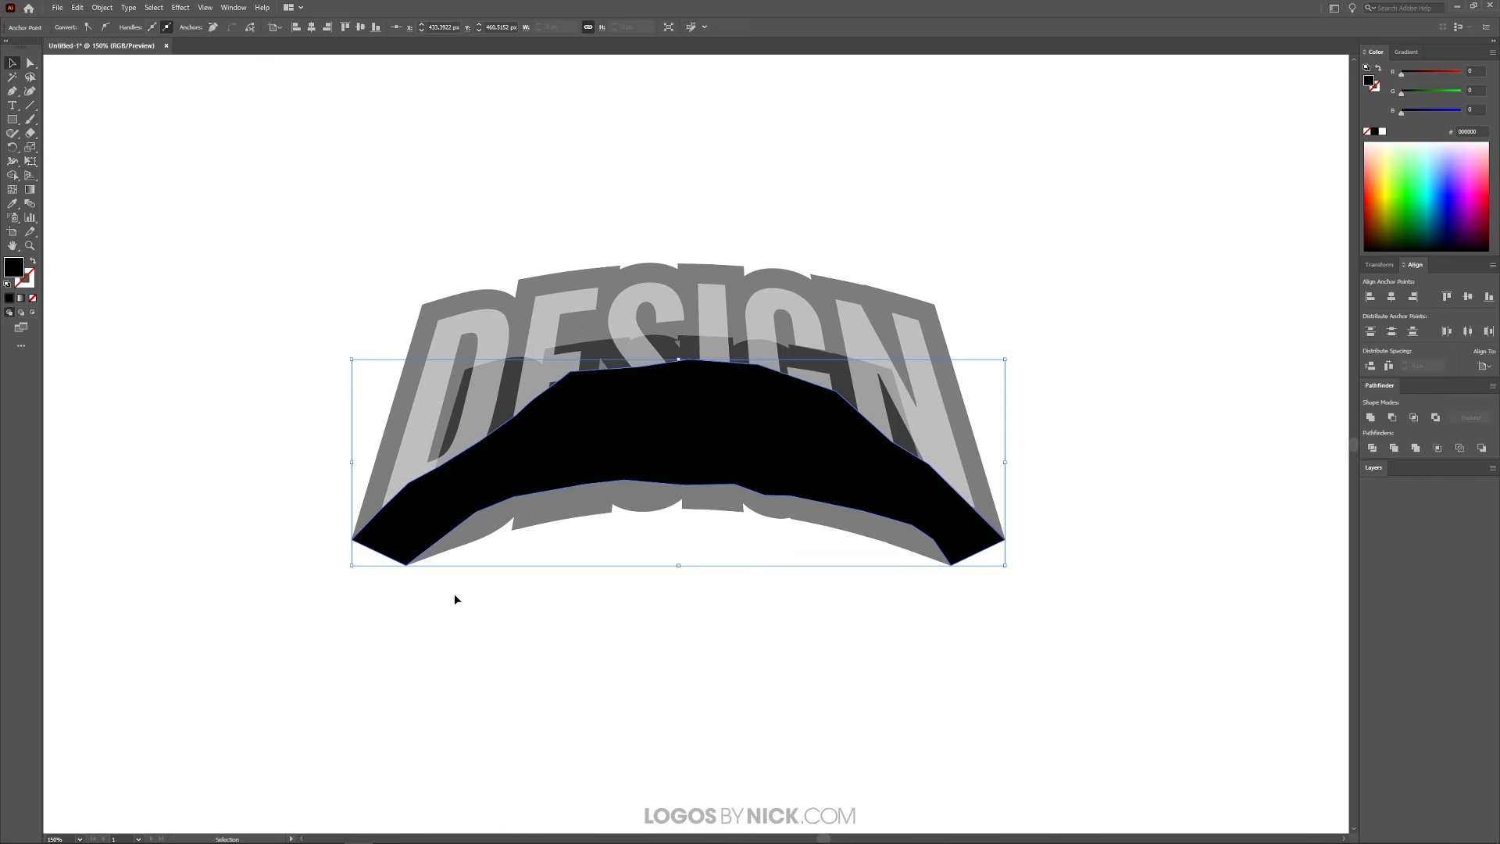
pyautogui.keyDown('shift'); pyautogui.click(571, 515); pyautogui.keyUp('shift')
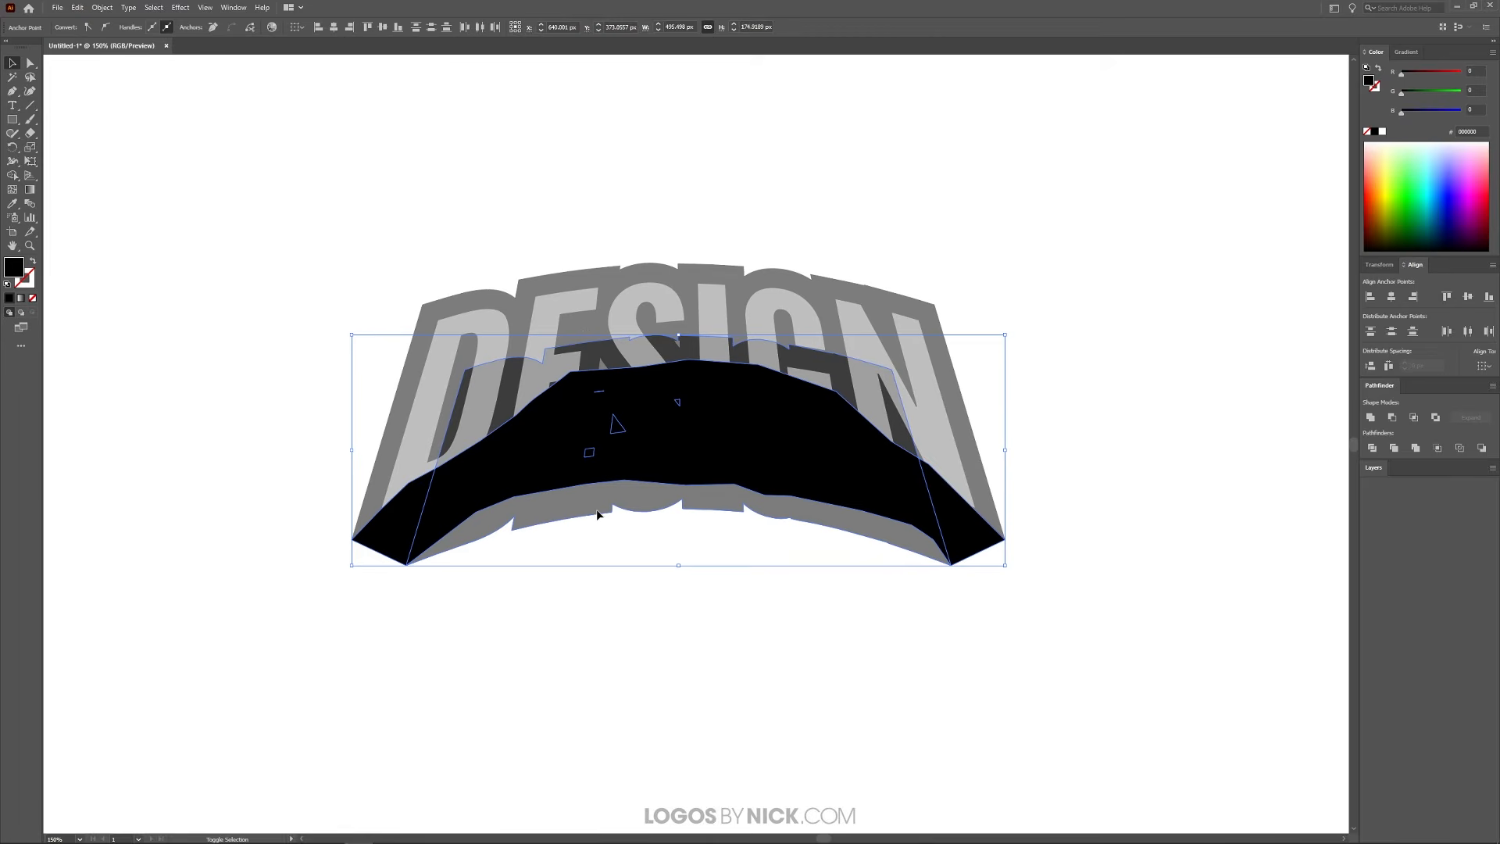
pyautogui.keyDown('shift'); pyautogui.click(425, 309); pyautogui.keyUp('shift')
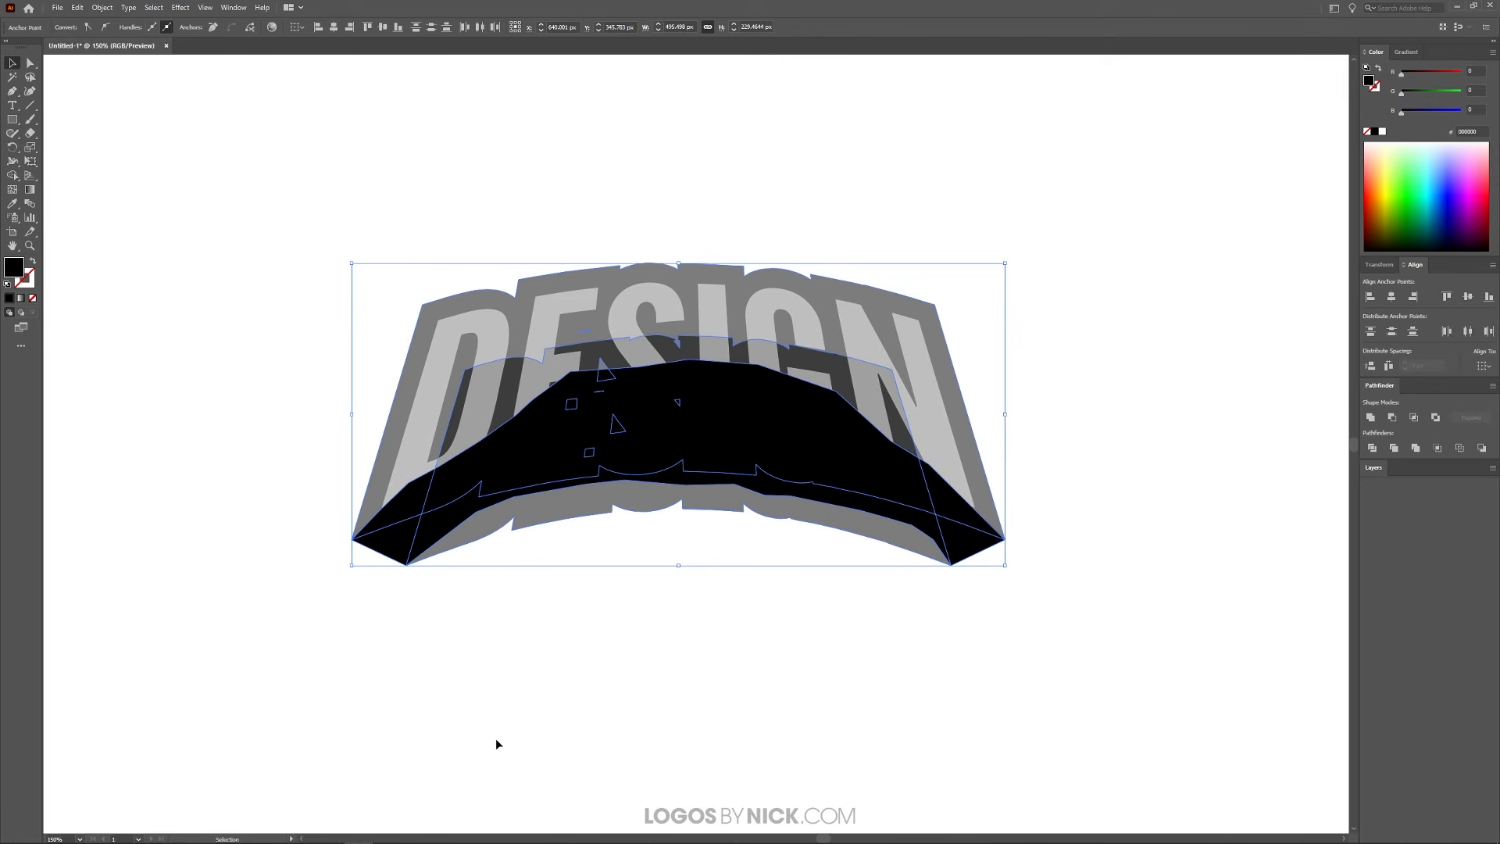
pyautogui.click(1371, 418)
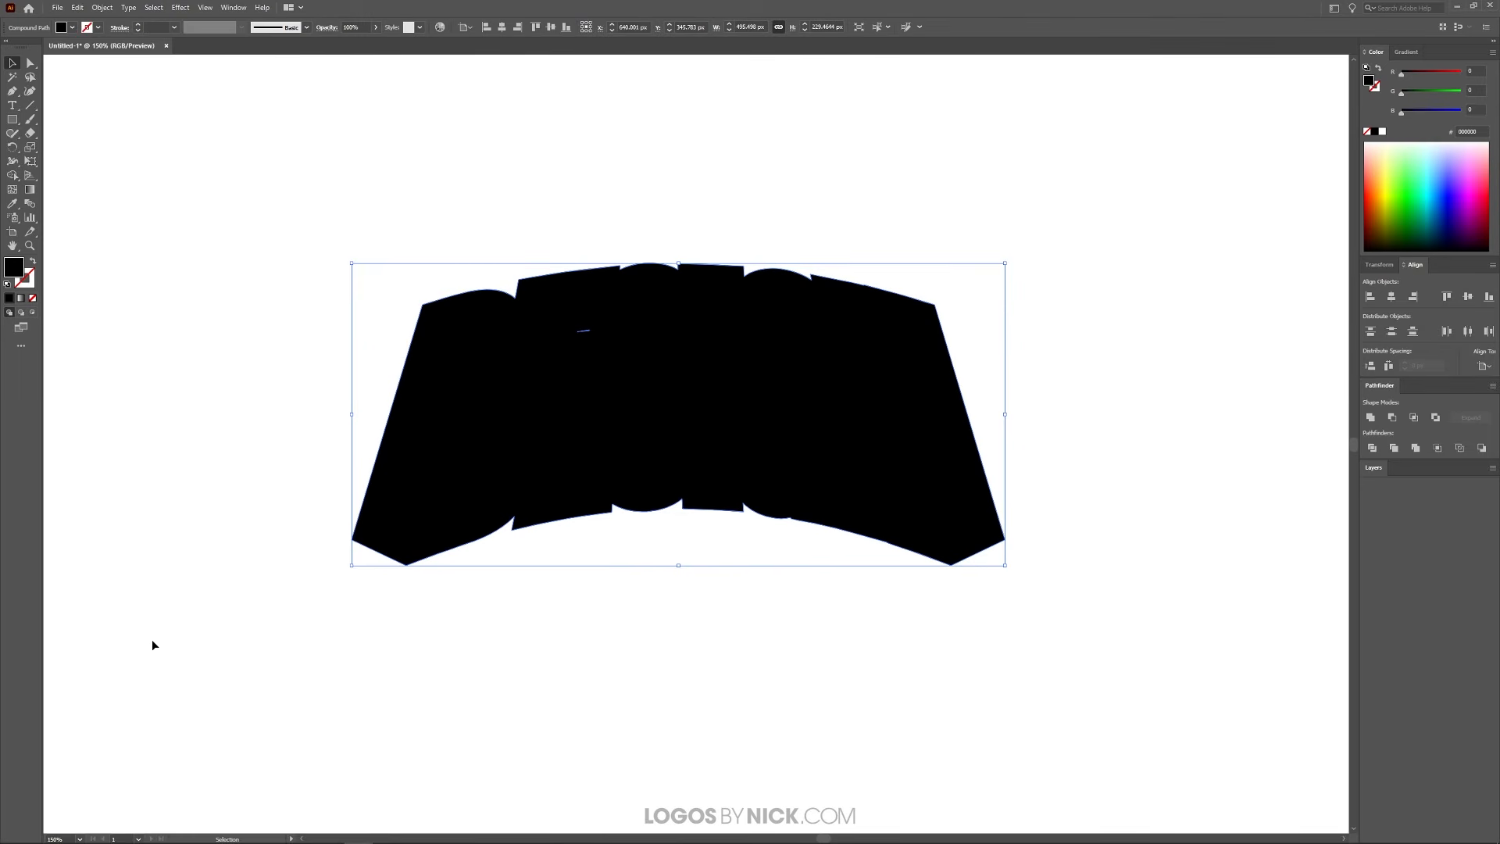
# Send the united black shape to the back, behind the lettering
pyautogui.rightClick(494, 412)
pyautogui.moveTo(547, 539)
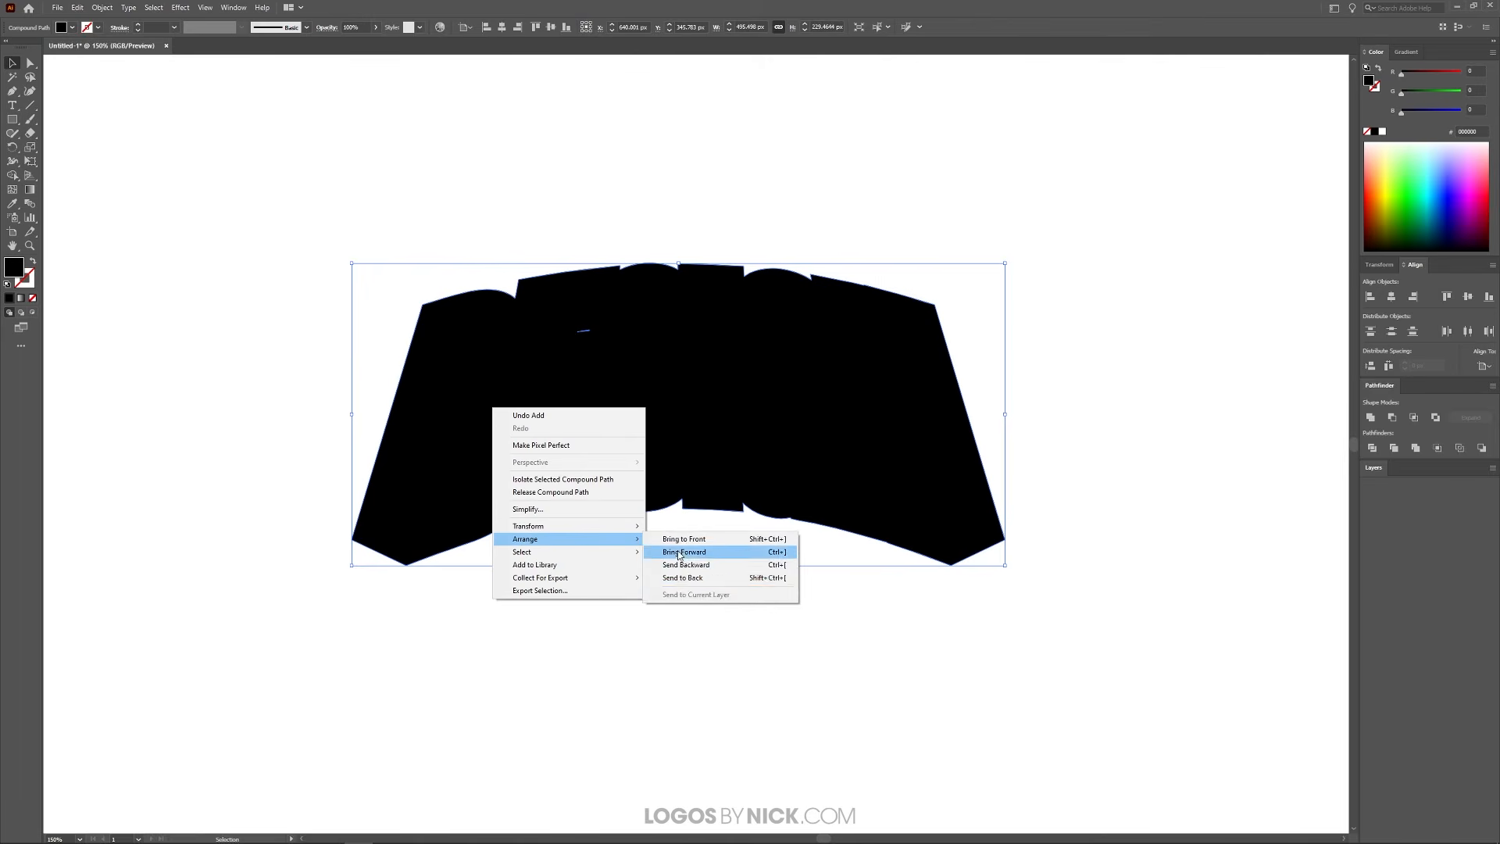
pyautogui.click(695, 579)
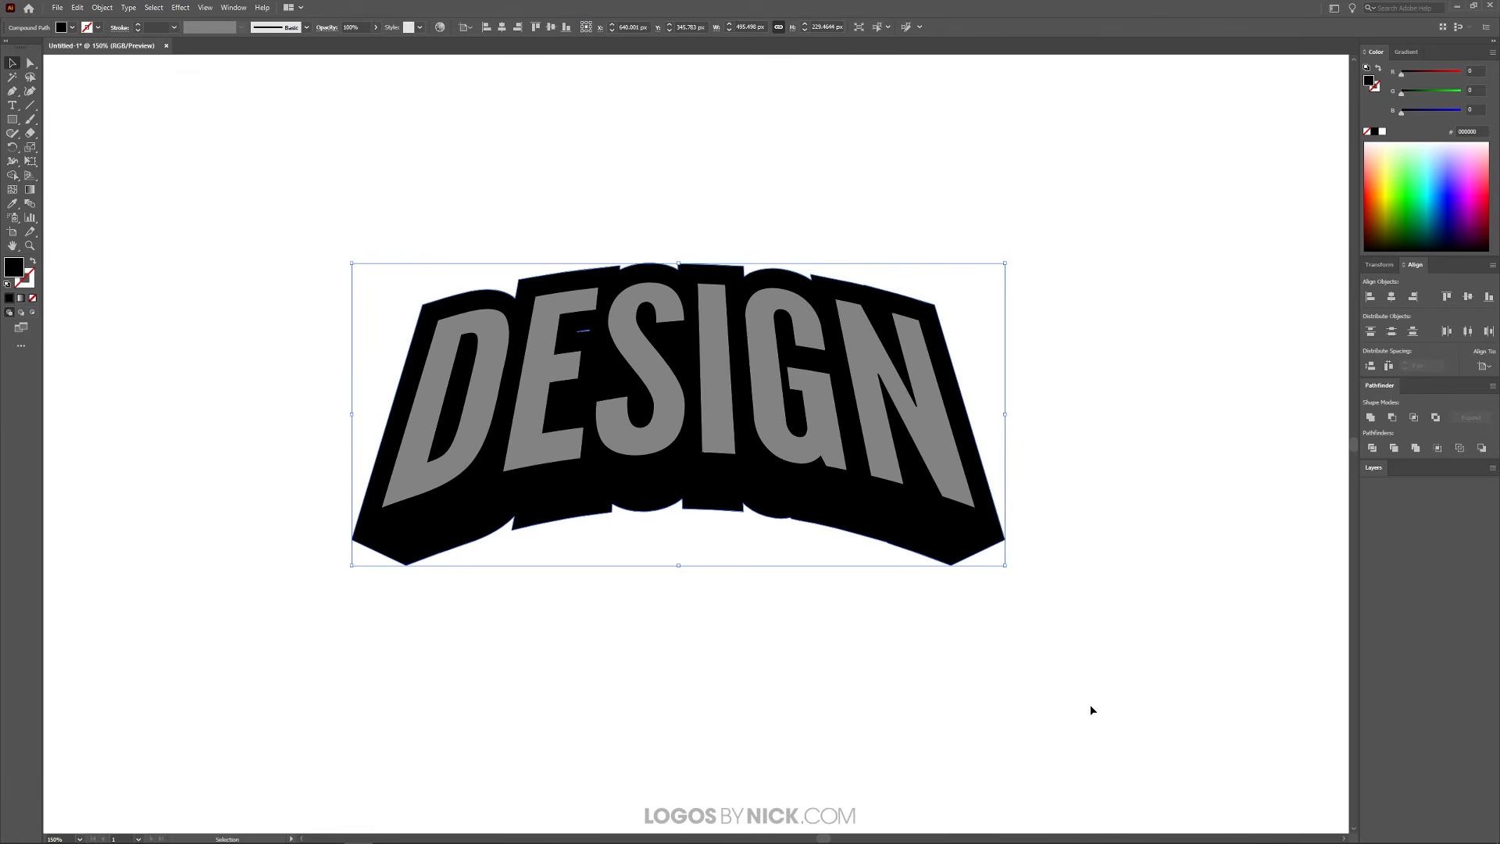
# Select the lettering and the black shape together and set their opacity to 100%
pyautogui.moveTo(1092, 709); pyautogui.dragTo(244, 133)
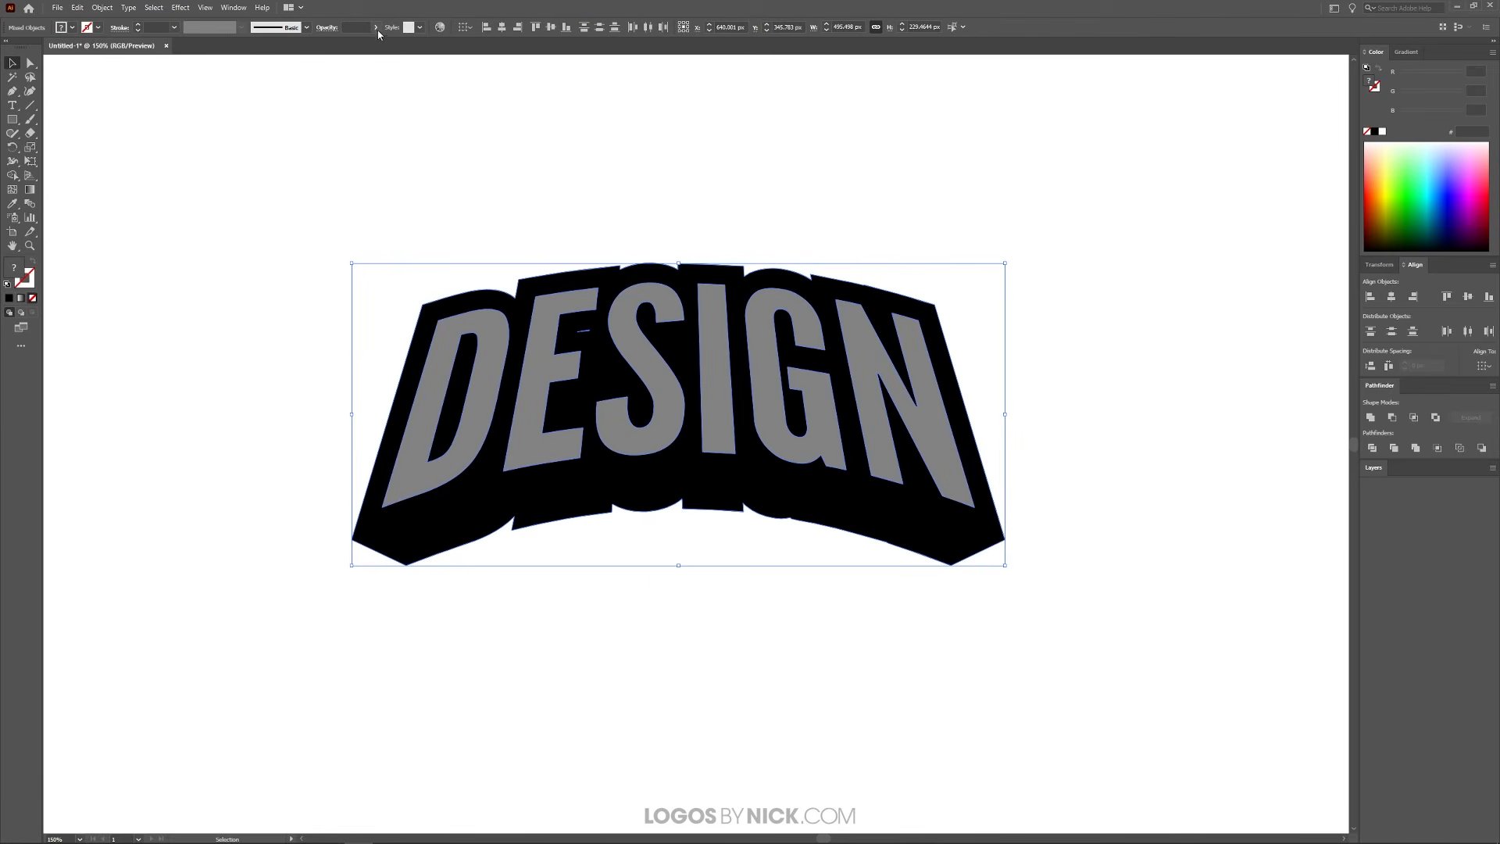
pyautogui.click(376, 28)
pyautogui.click(374, 41)
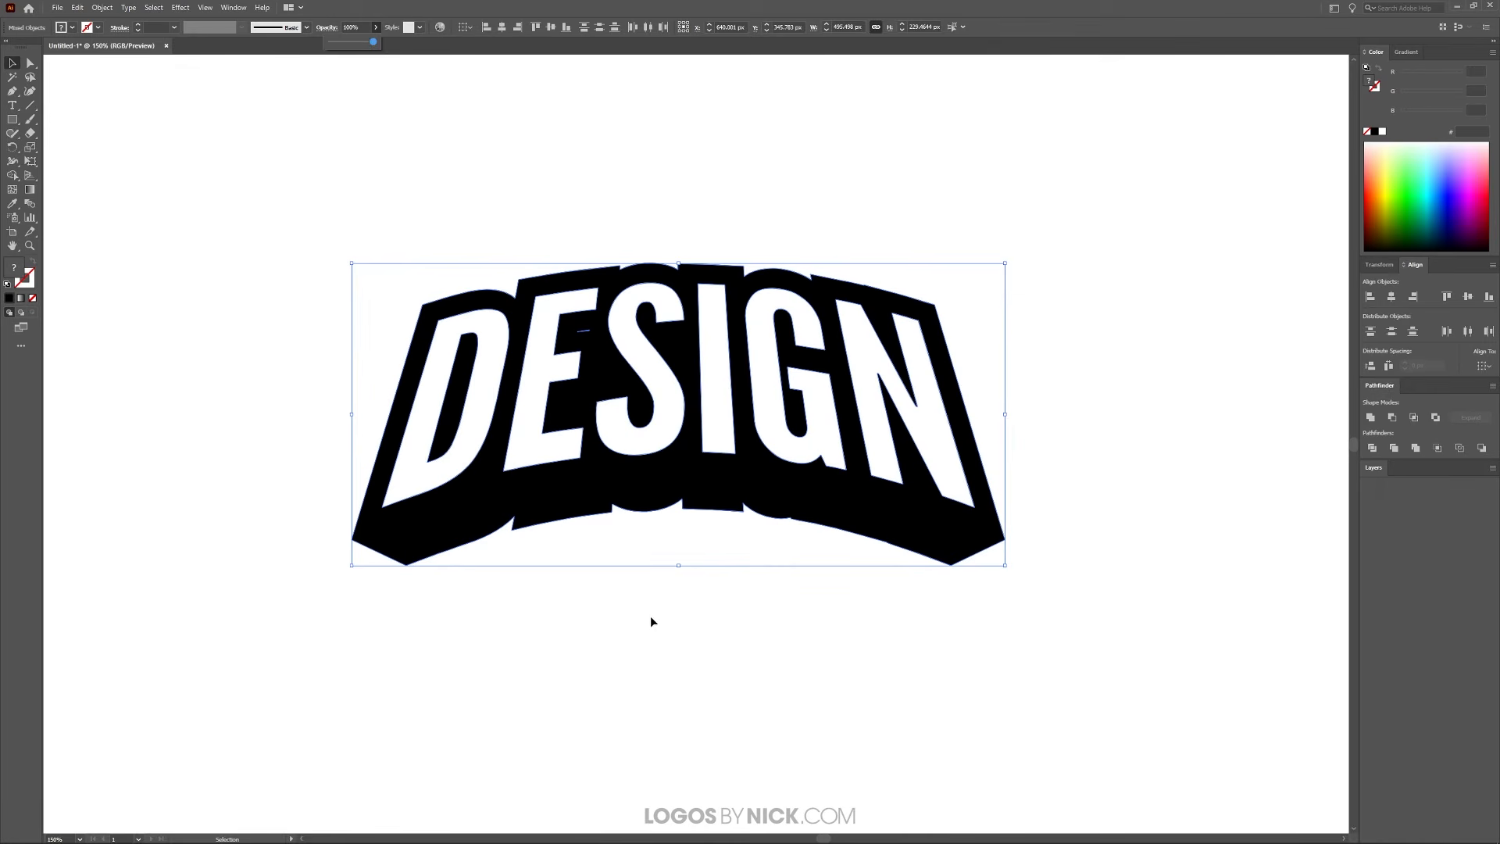
# Squash the whole artwork vertically from its lower edge to a height of about 195 px, and deselect it
pyautogui.scroll(-2, 621, 590)
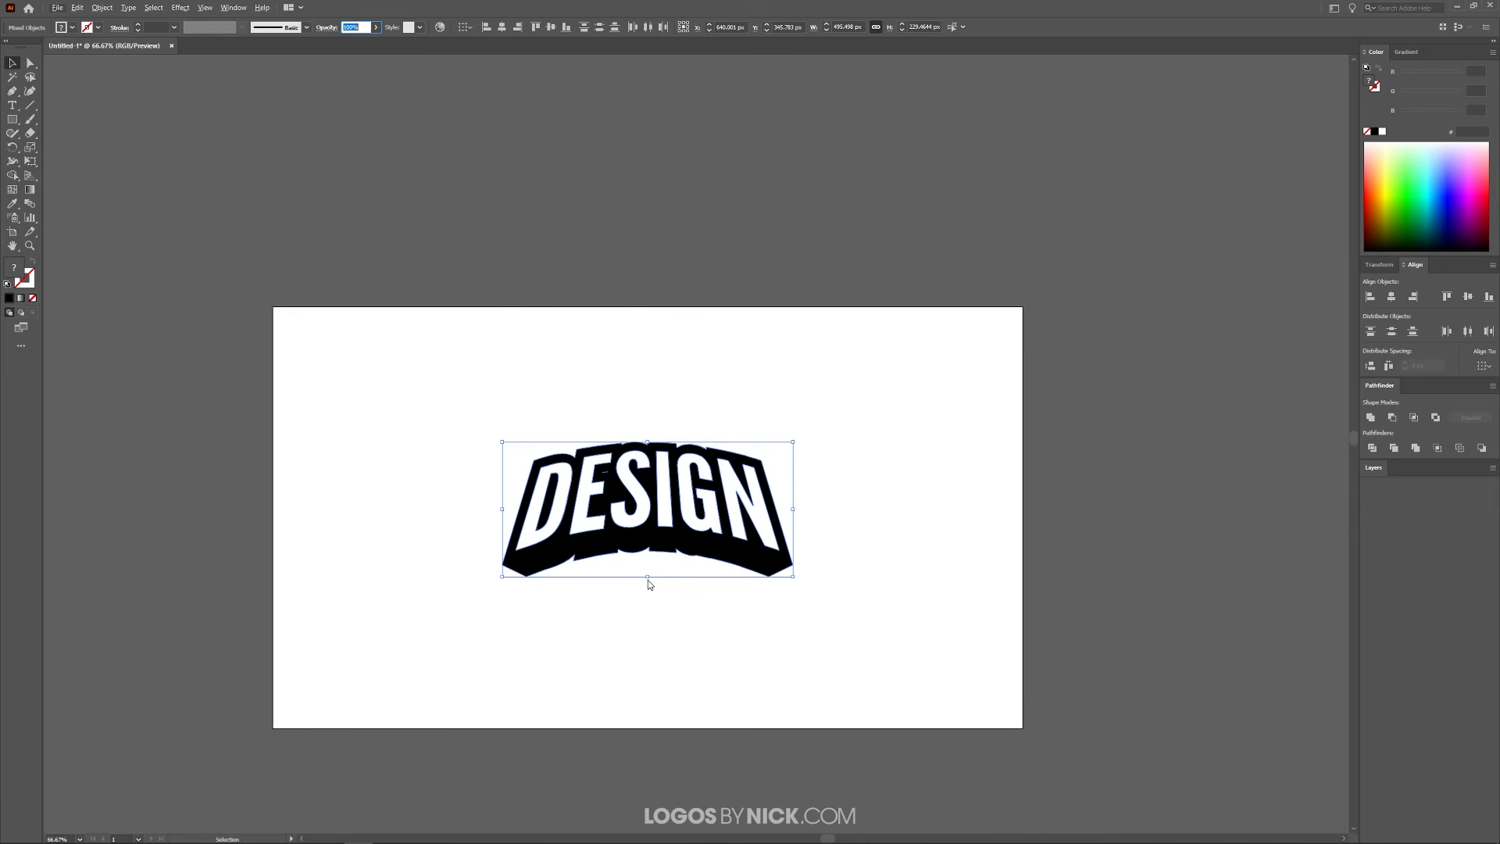
pyautogui.moveTo(647, 579); pyautogui.dragTo(668, 559)
pyautogui.scroll(1, 596, 618)
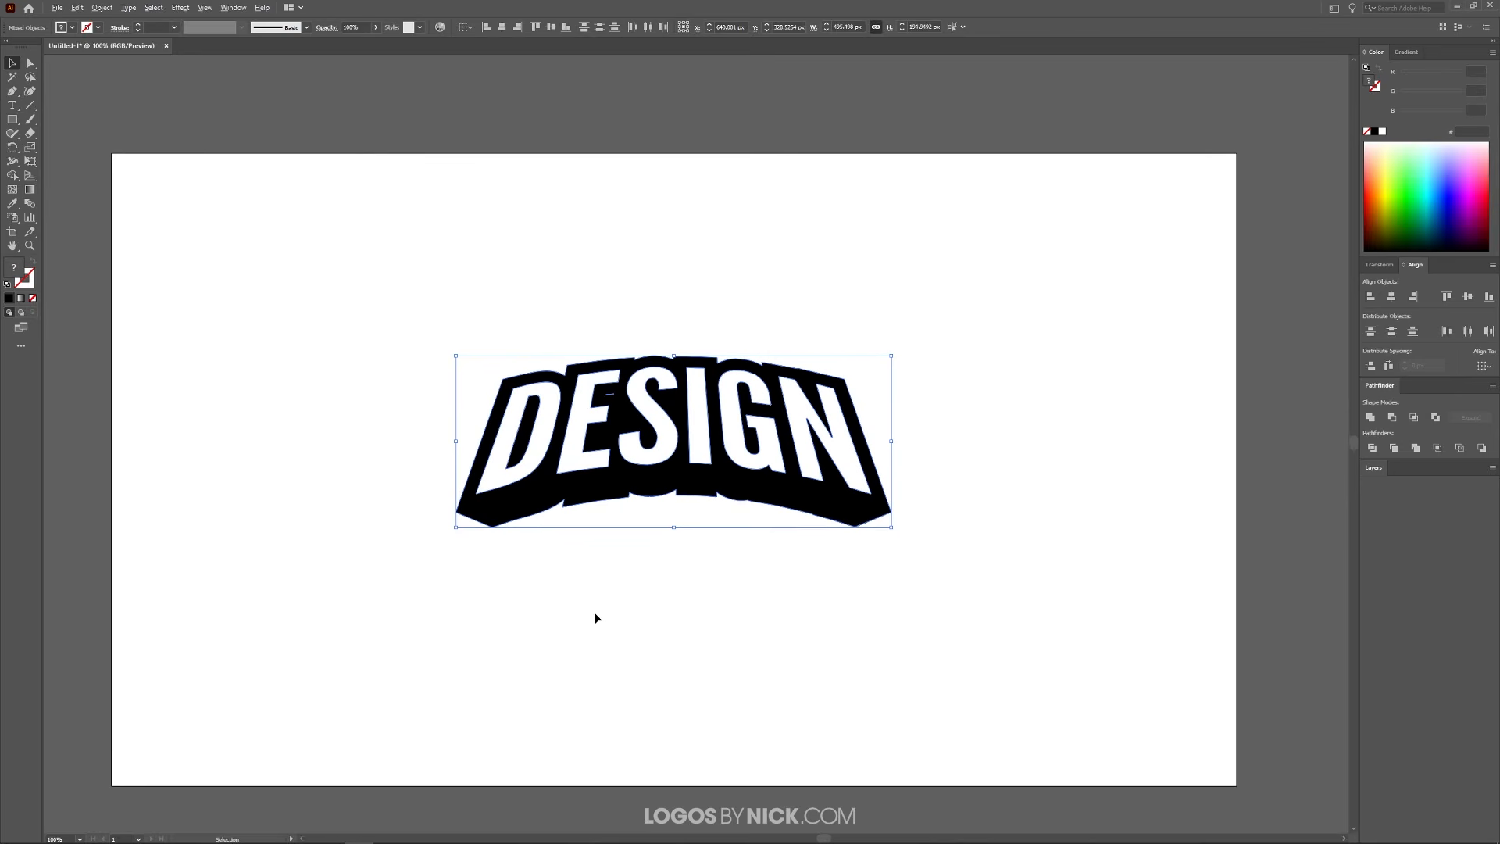
pyautogui.click(1031, 406)
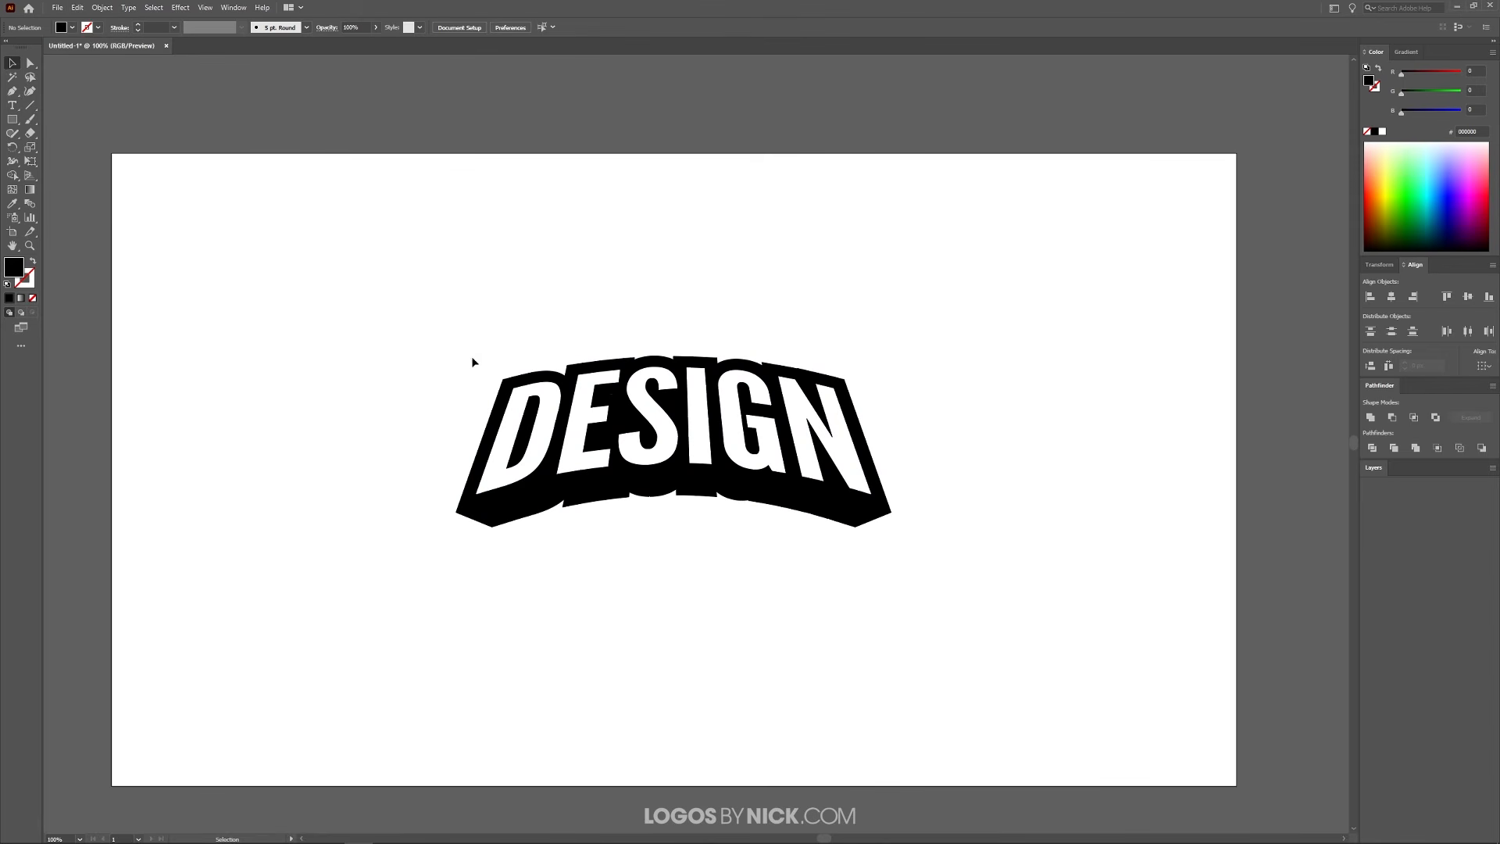
# Copy the black backing shape and paste the duplicate in place
pyautogui.click(854, 518)
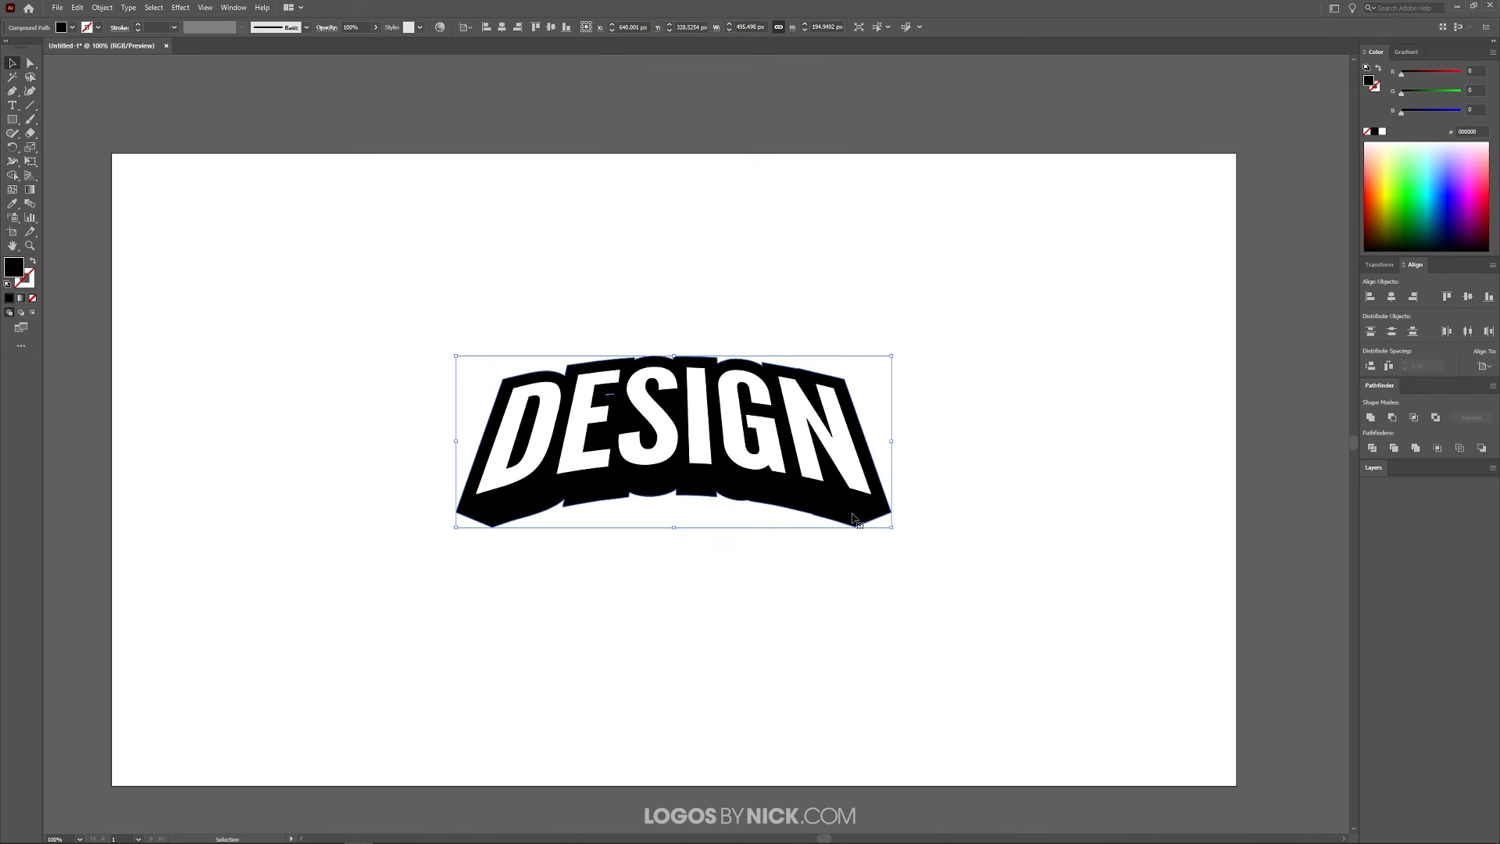
pyautogui.click(78, 7)
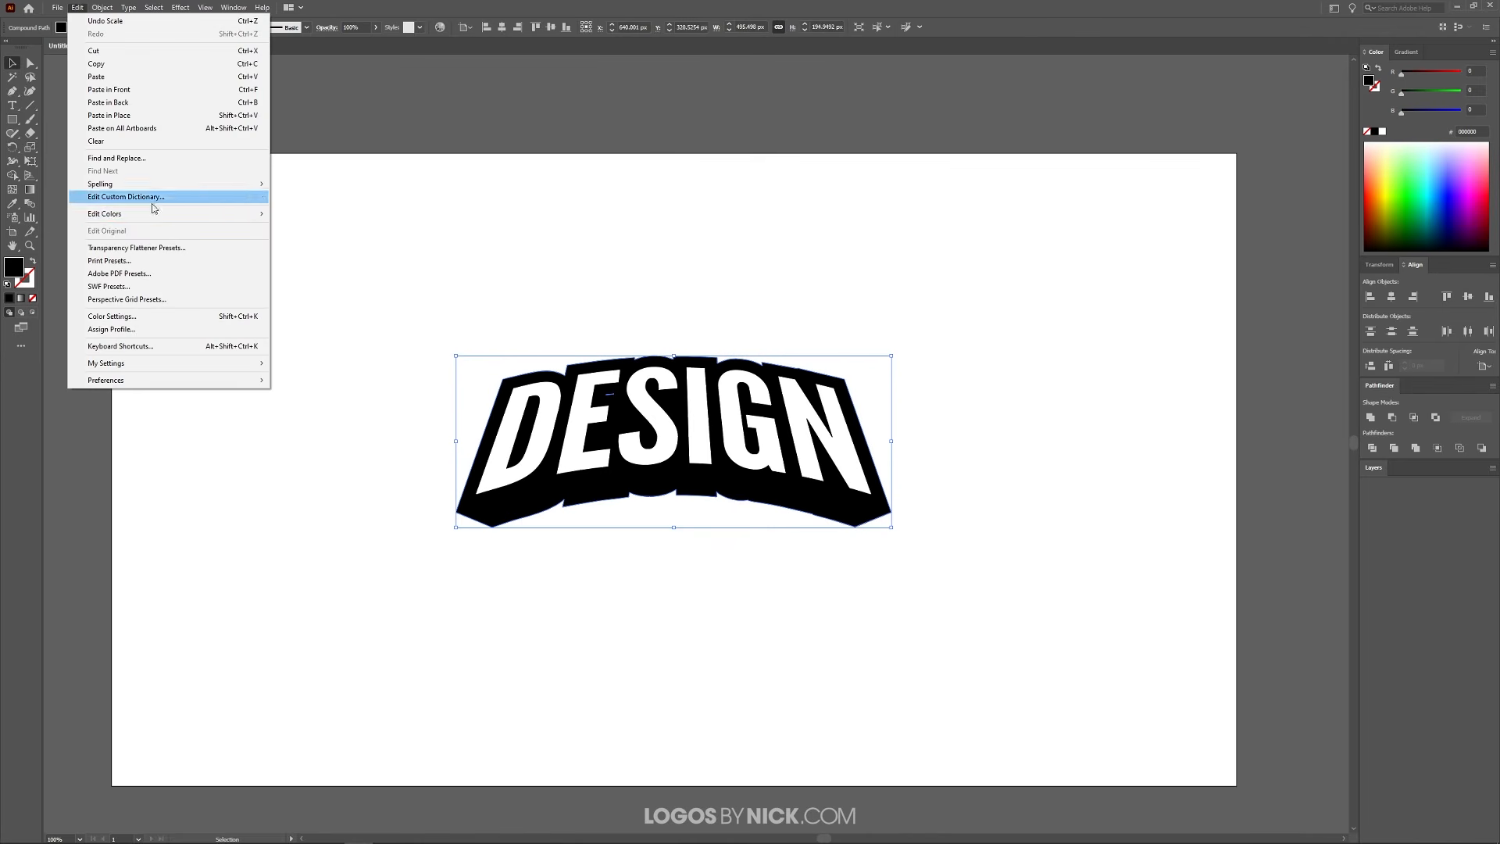
pyautogui.click(90, 65)
pyautogui.click(76, 9)
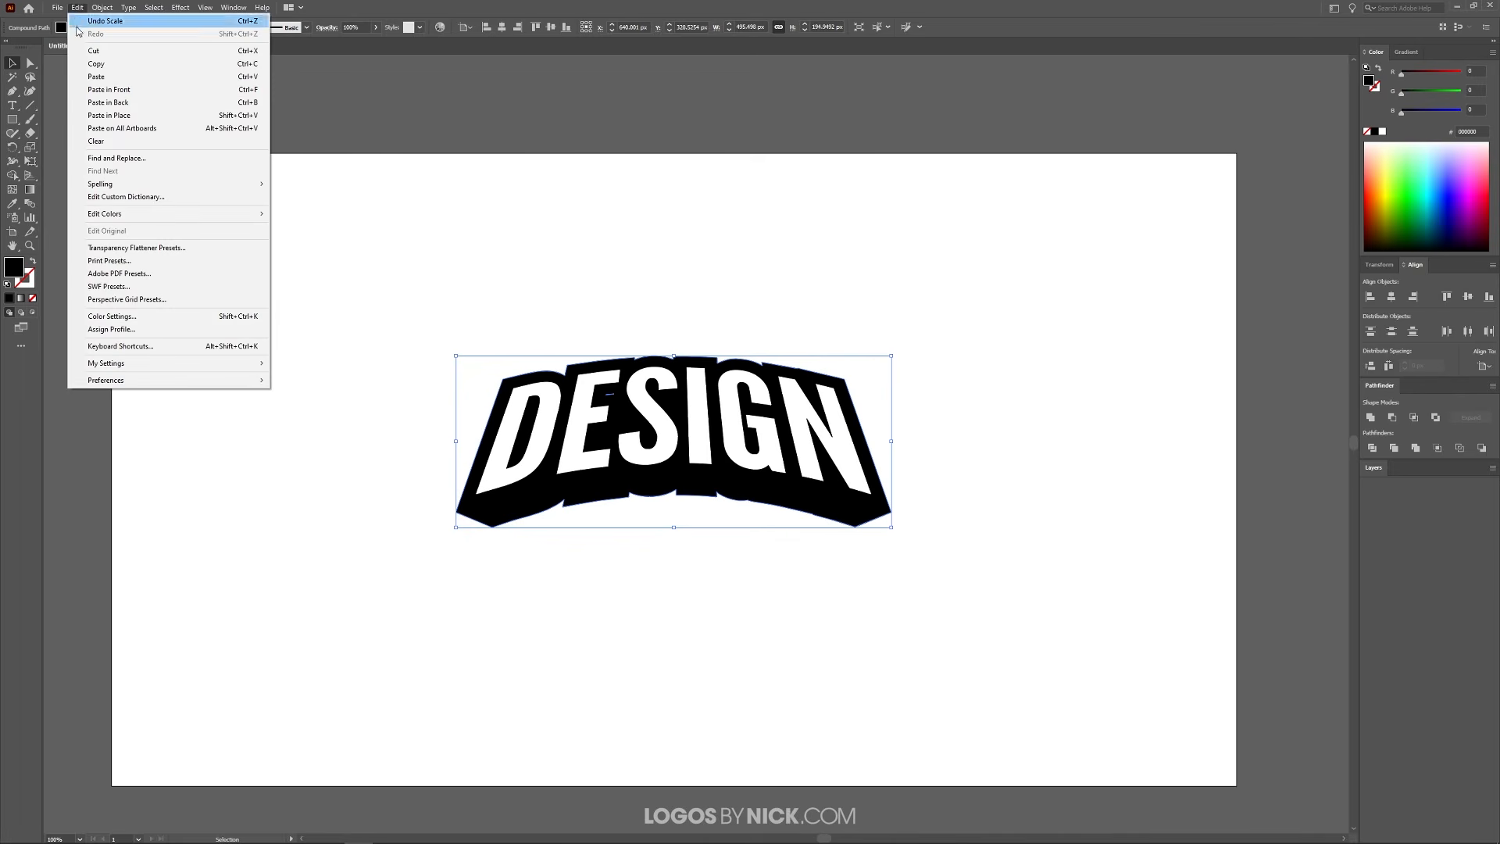
pyautogui.click(109, 116)
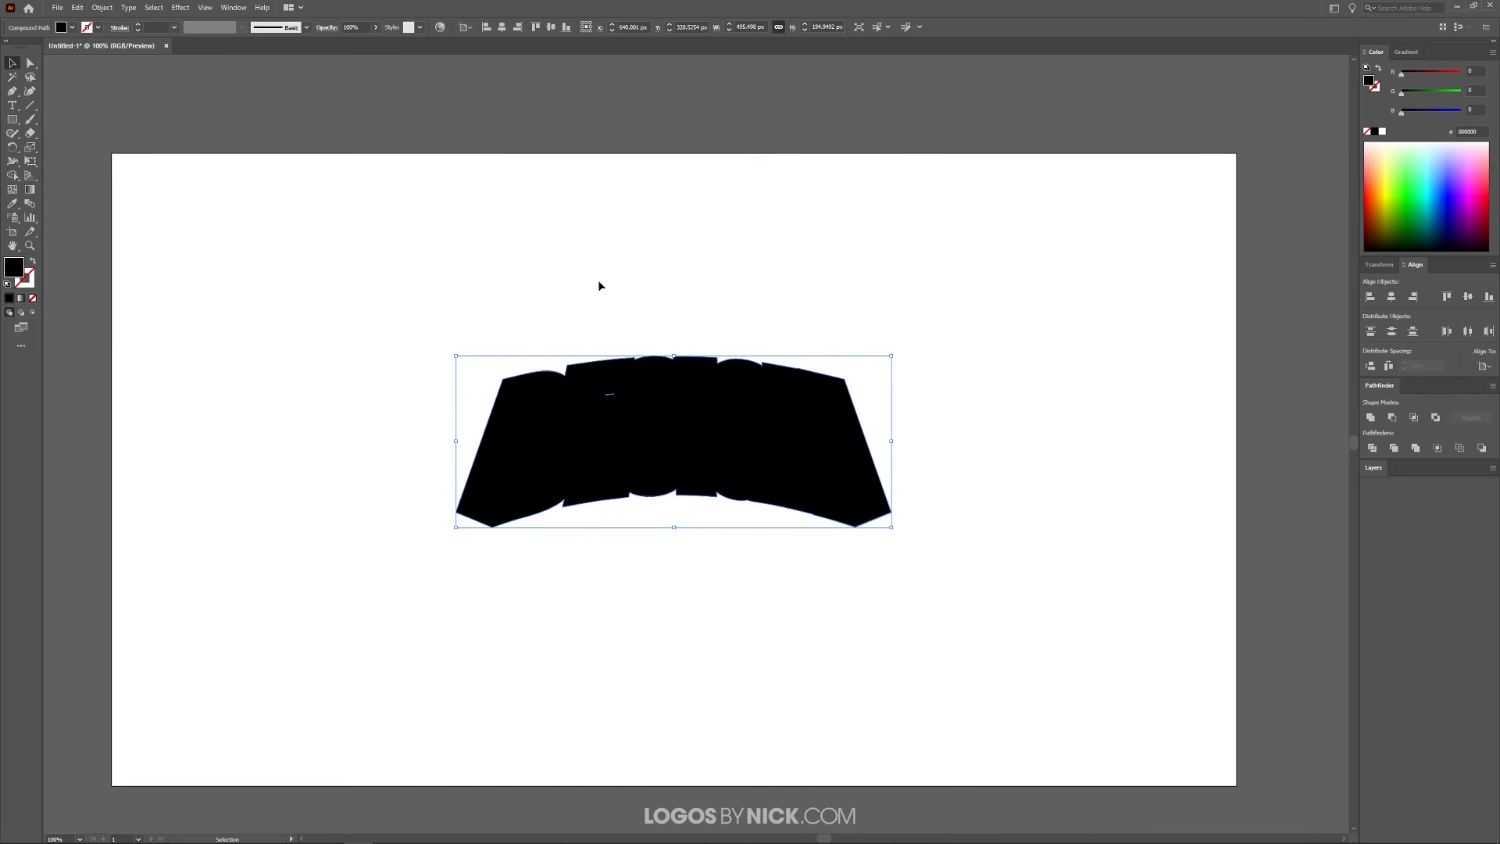
# Fill the pasted duplicate with orange-yellow f1aa00 and send it to the back
pyautogui.click(1381, 195)
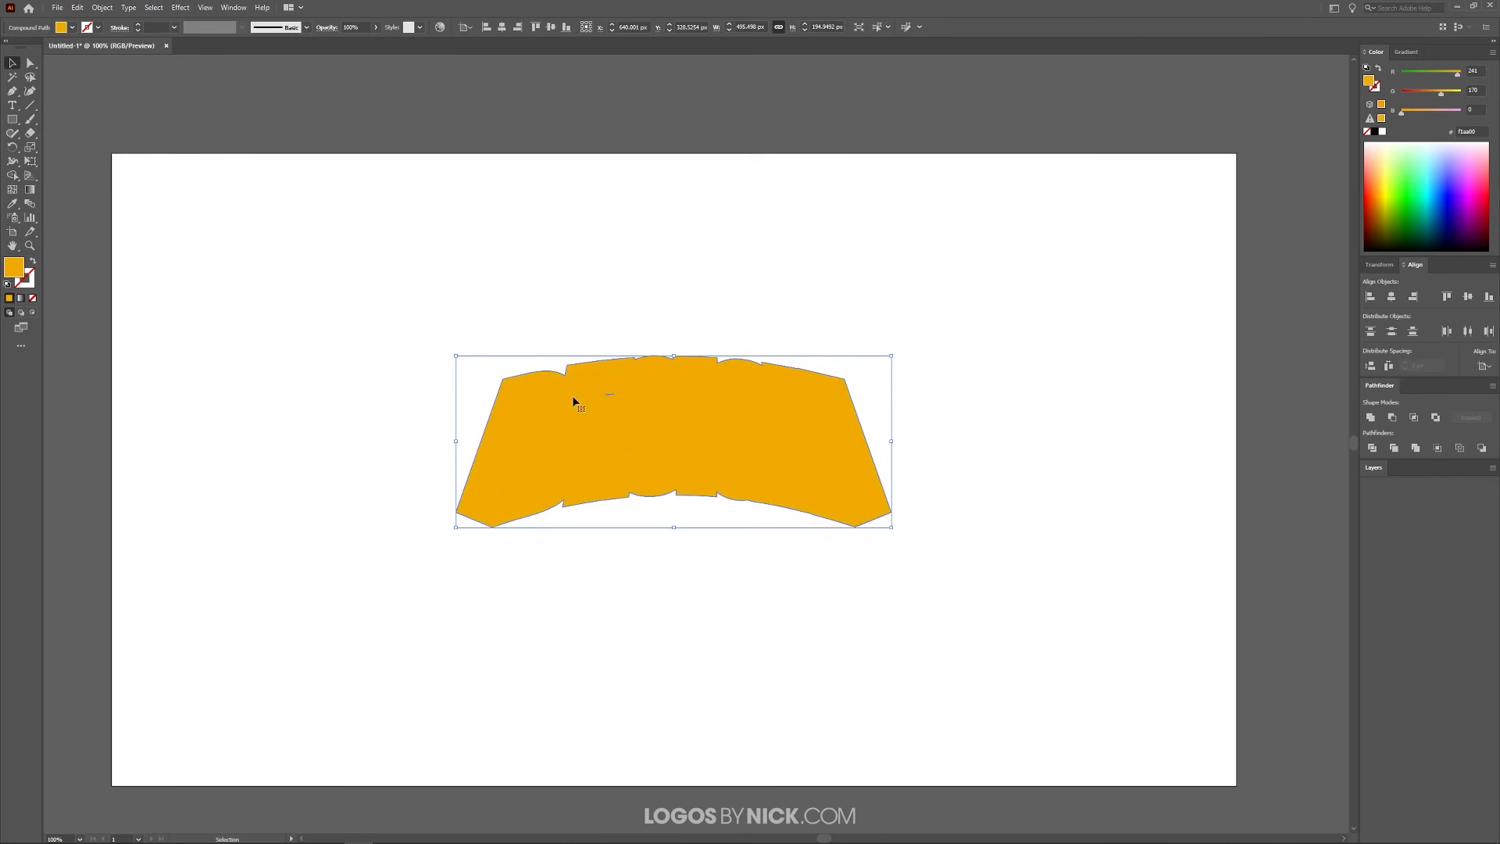
pyautogui.rightClick(552, 438)
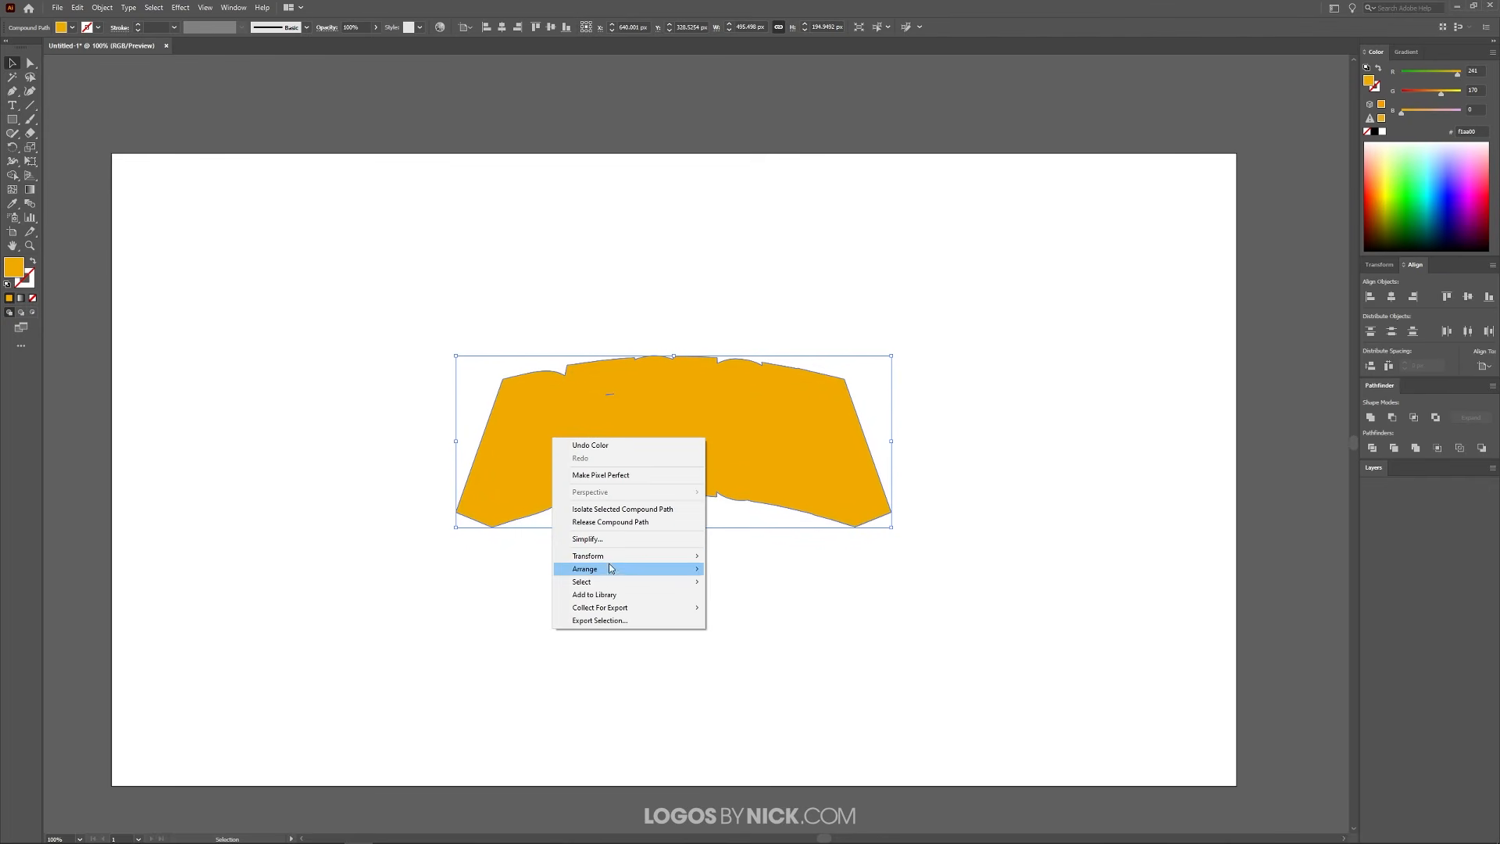
pyautogui.moveTo(608, 571)
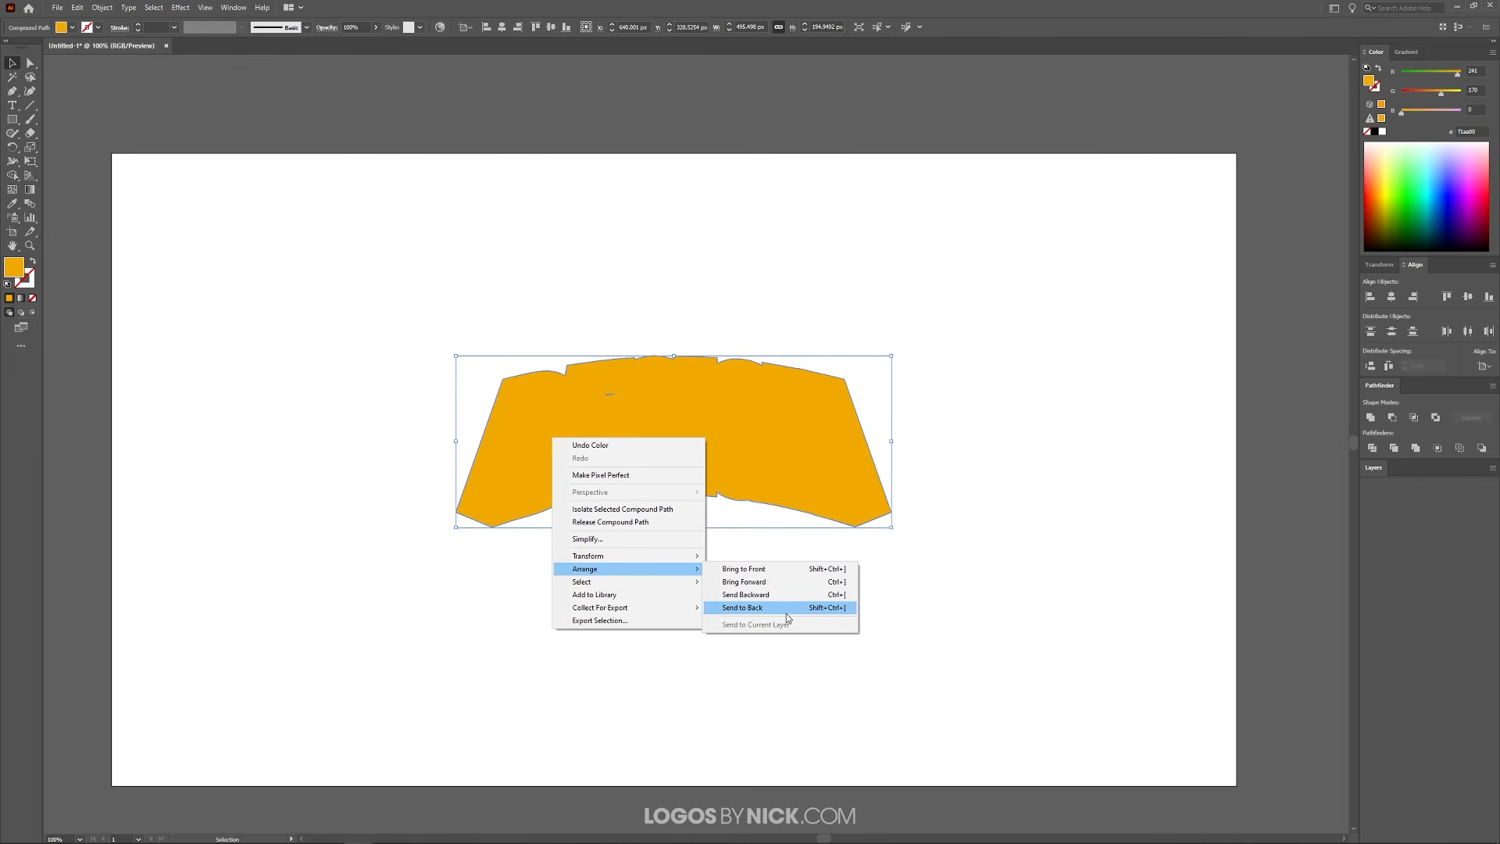
pyautogui.click(829, 613)
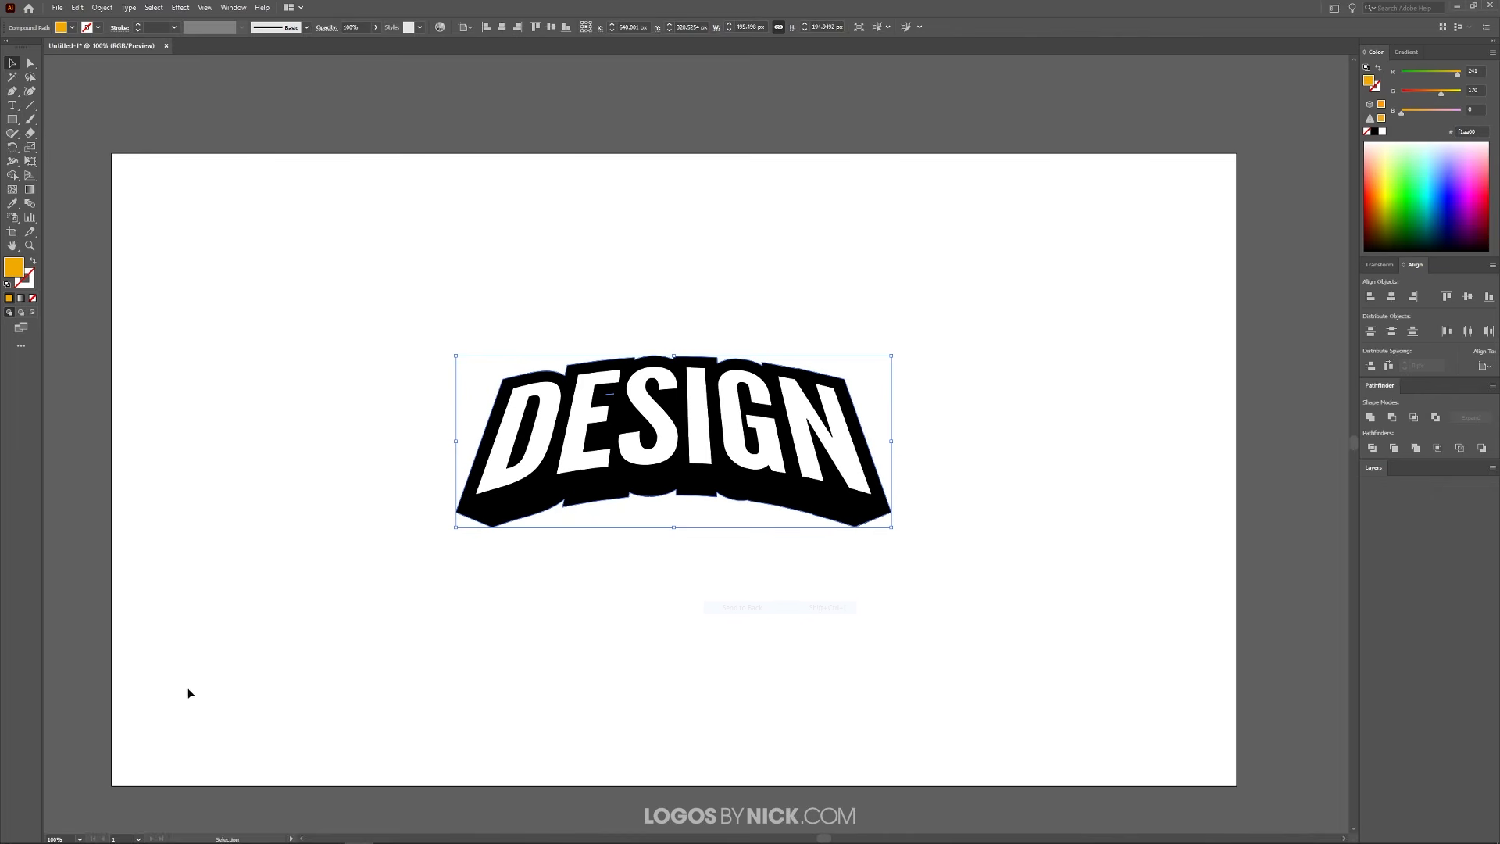
# Offset the path of the orange-yellow shape by 7 px with Miter joins, and deselect the artwork
pyautogui.click(103, 7)
pyautogui.moveTo(195, 287)
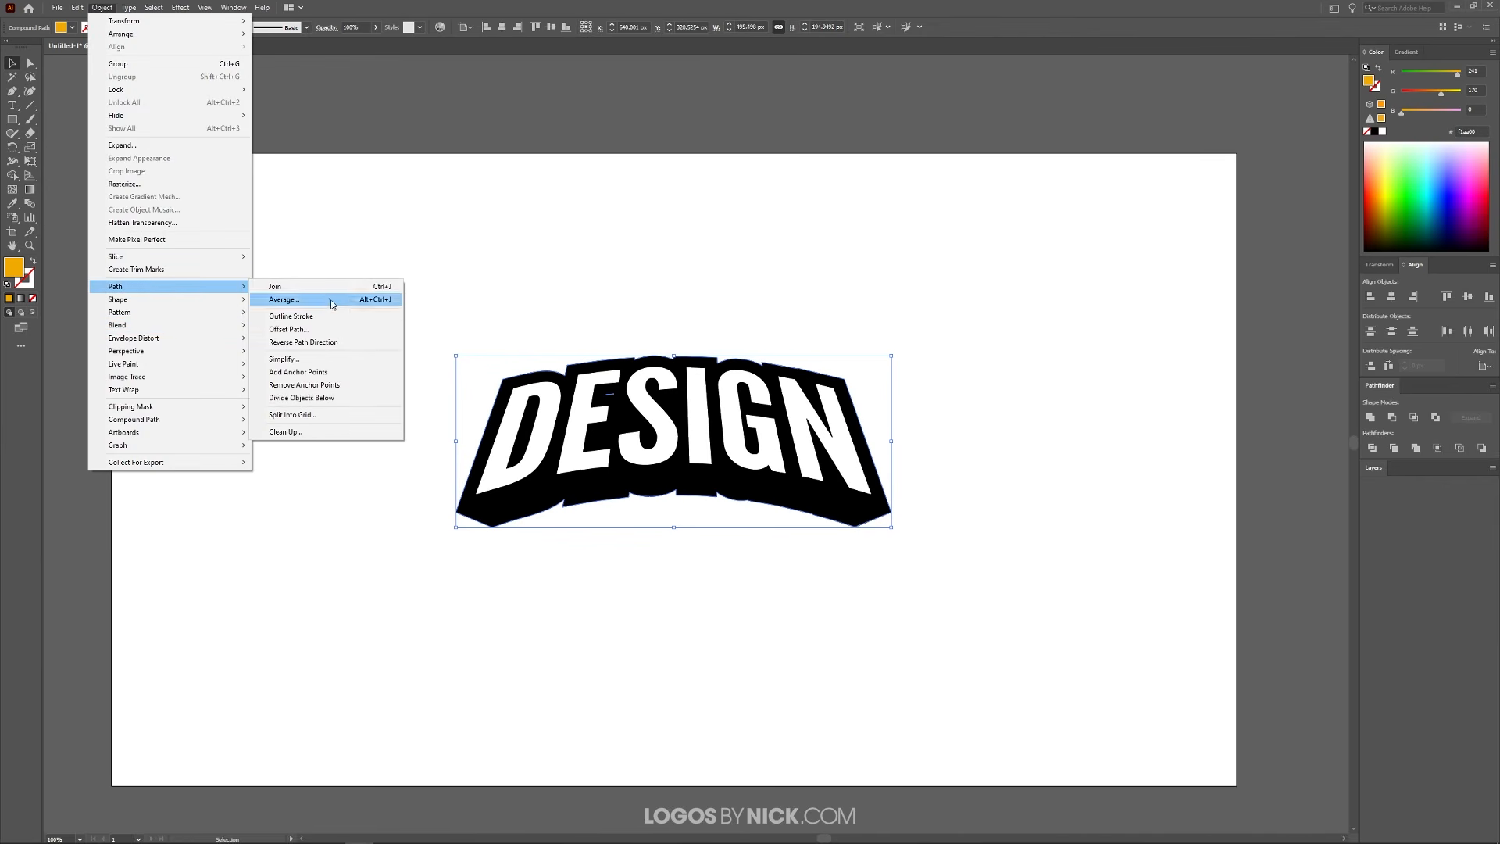
pyautogui.click(321, 335)
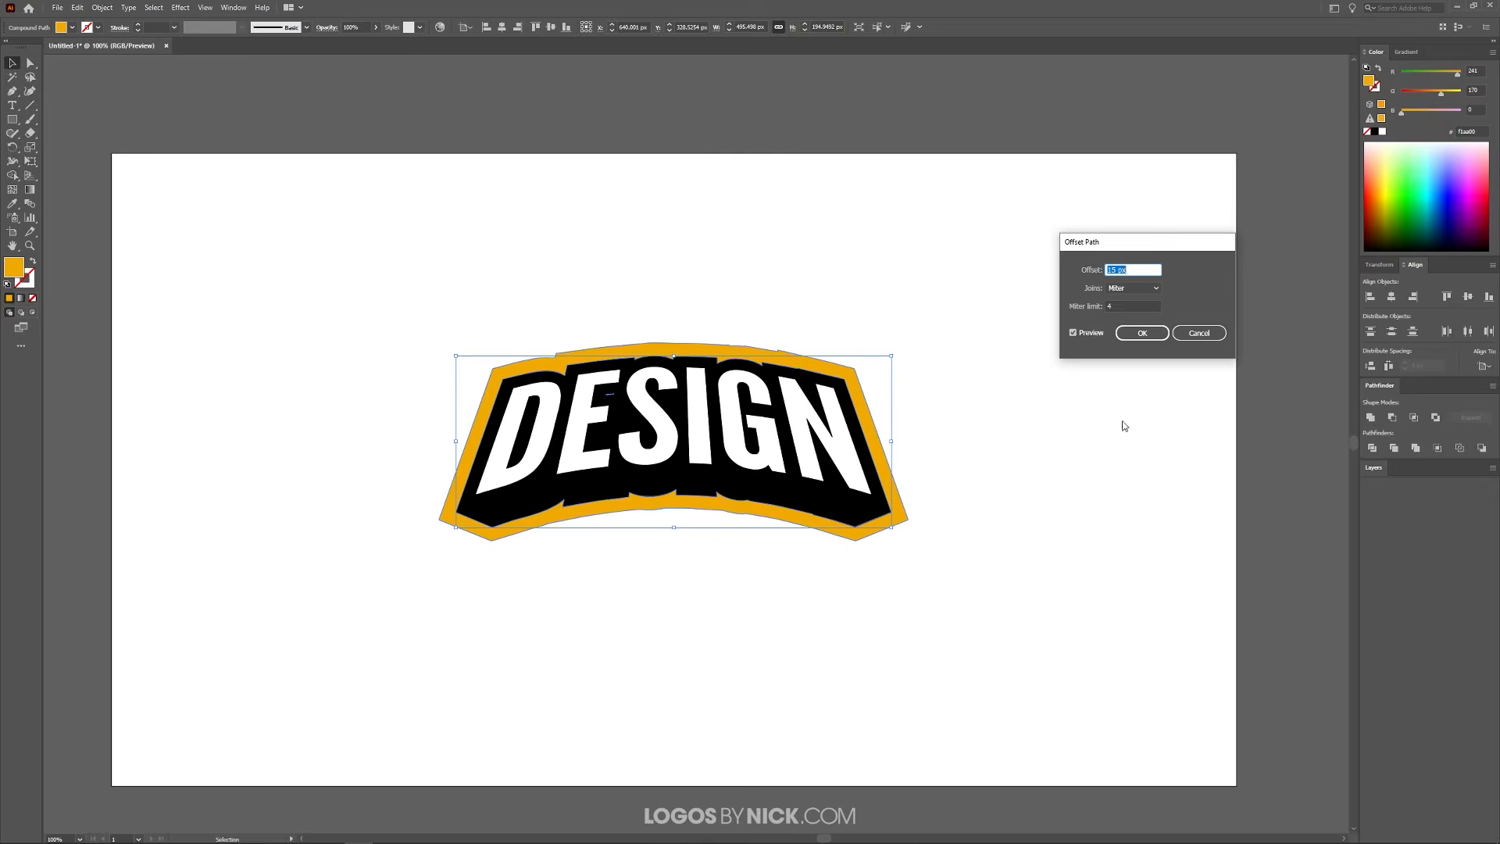
pyautogui.scroll(-13, 1123, 269)
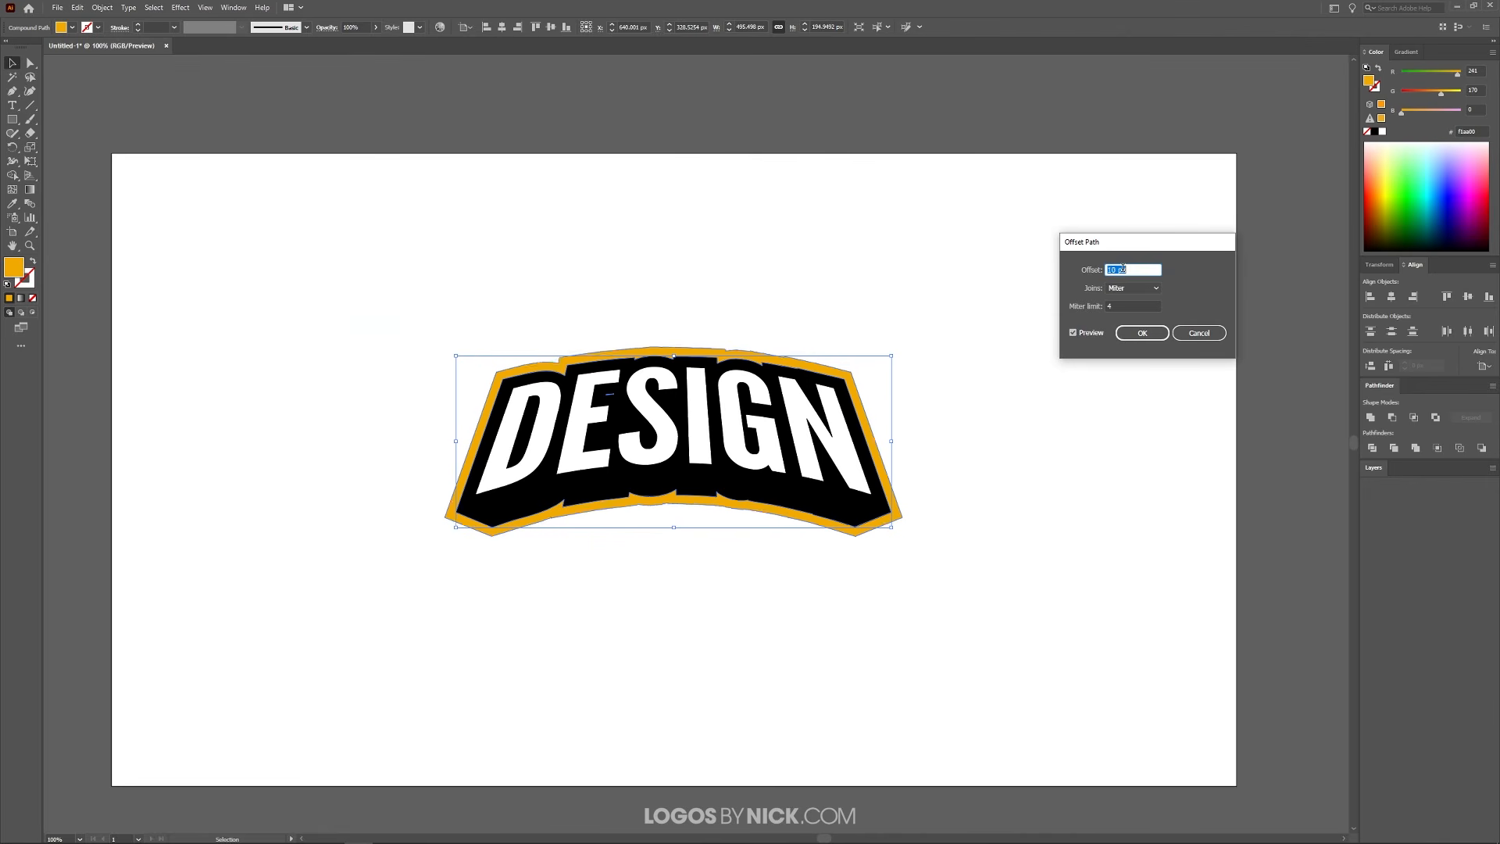
pyautogui.scroll(9, 1124, 270)
pyautogui.scroll(-4, 1124, 270)
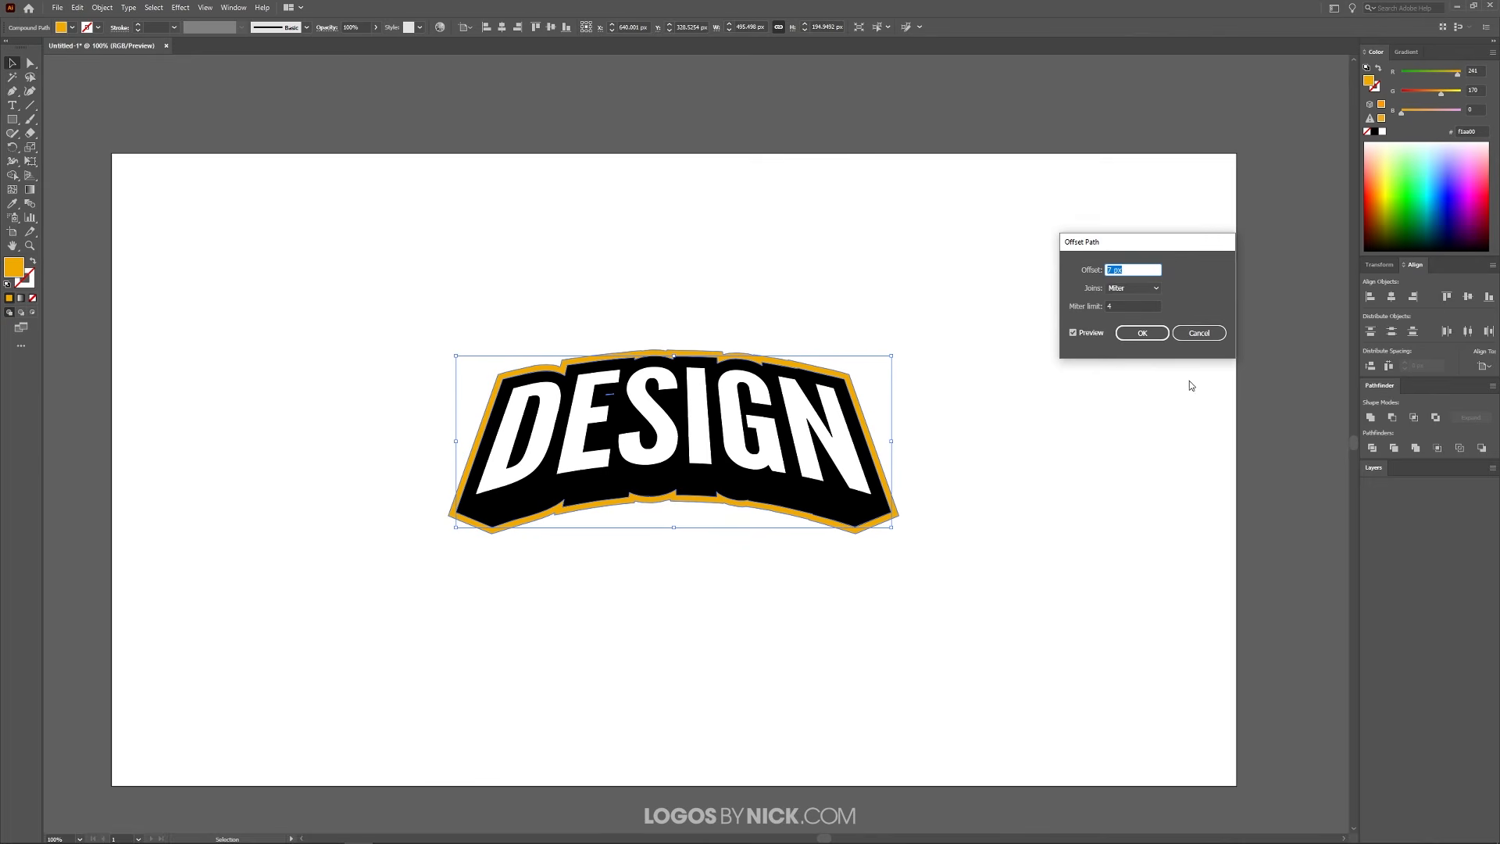
pyautogui.click(1143, 333)
pyautogui.click(1028, 561)
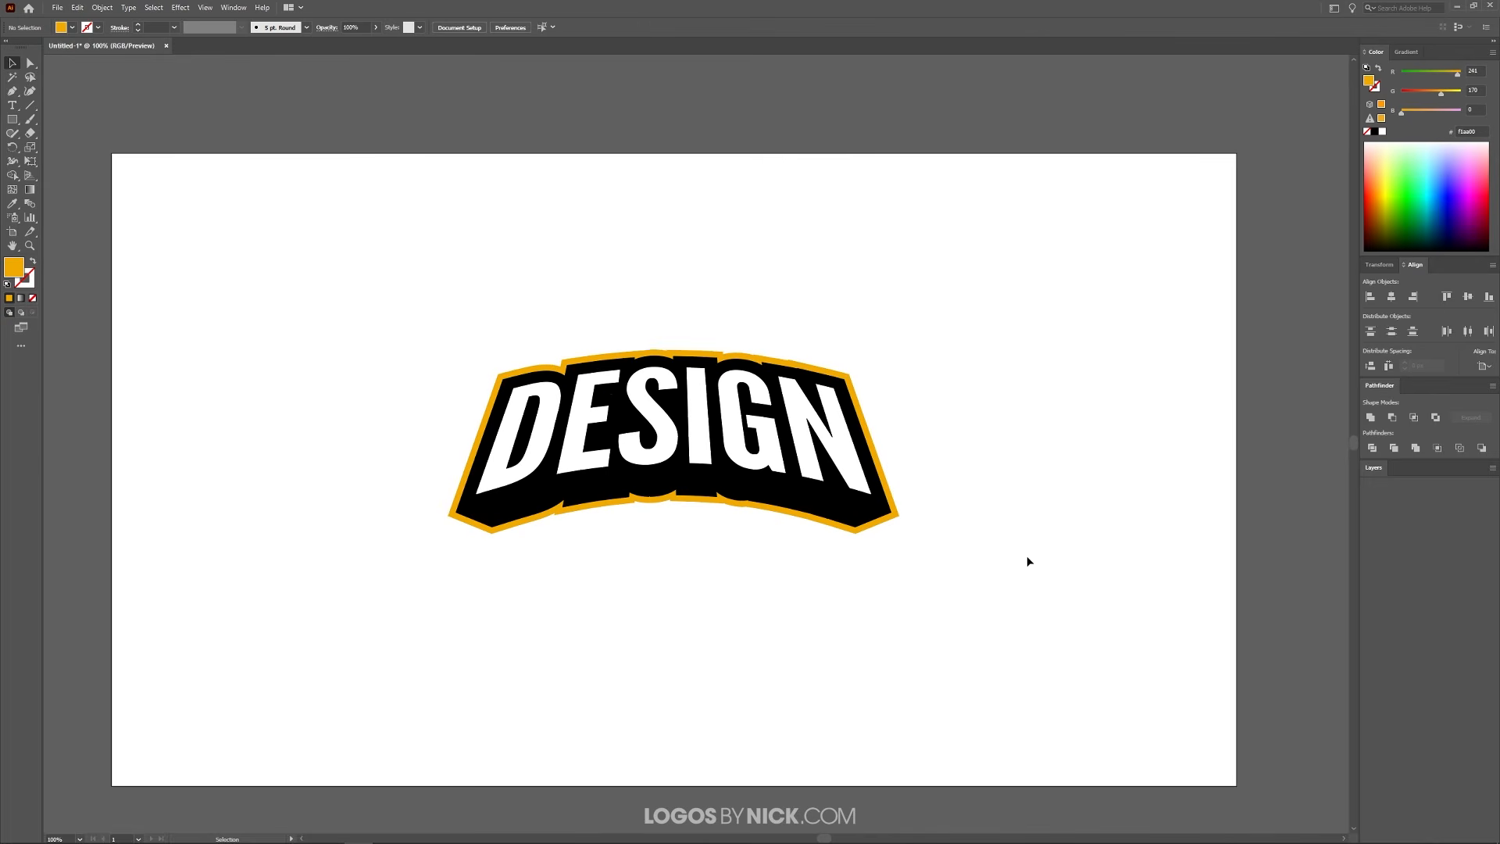